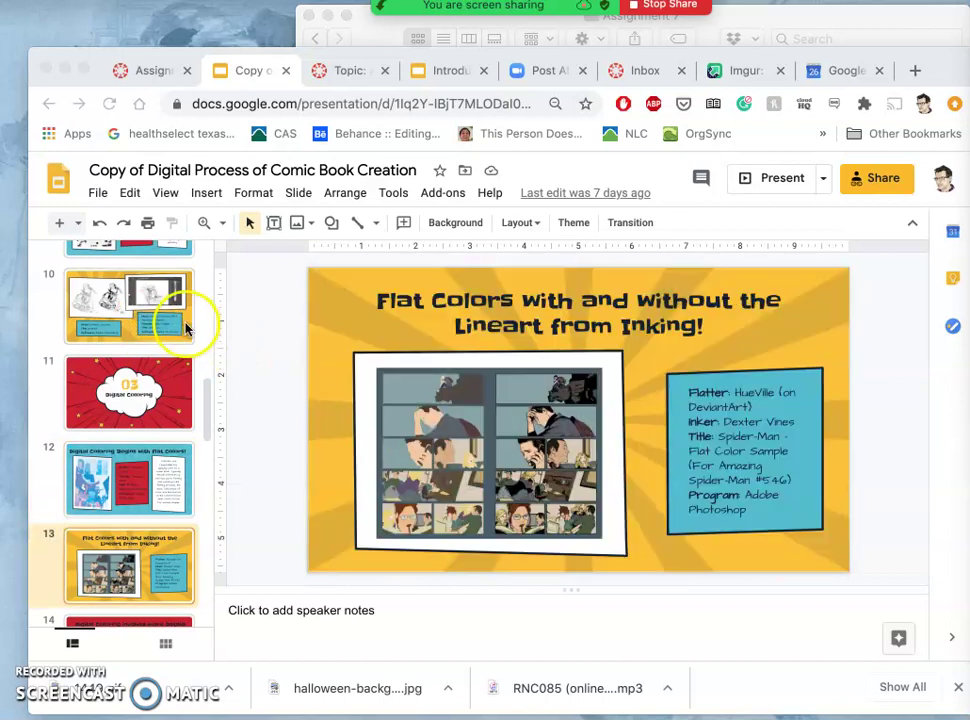
Review the ink comparison on slide 10, the Digital Coloring slides 11 and 12, and the Digital Inking title slide
left_click(183, 328)
left_click(157, 321)
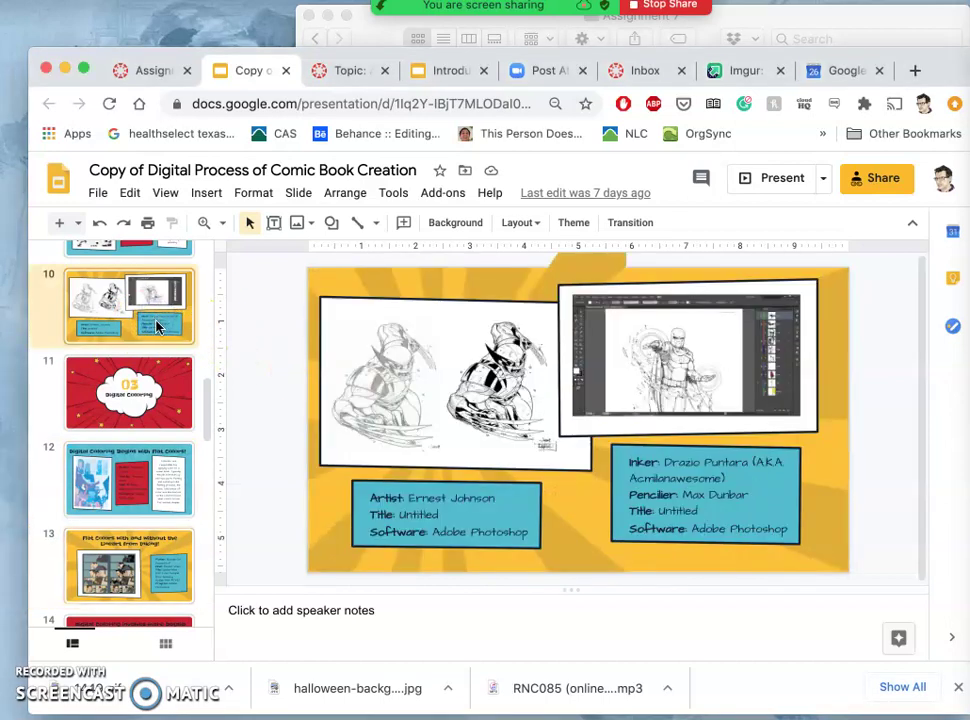
scroll(157, 326, "up", 2)
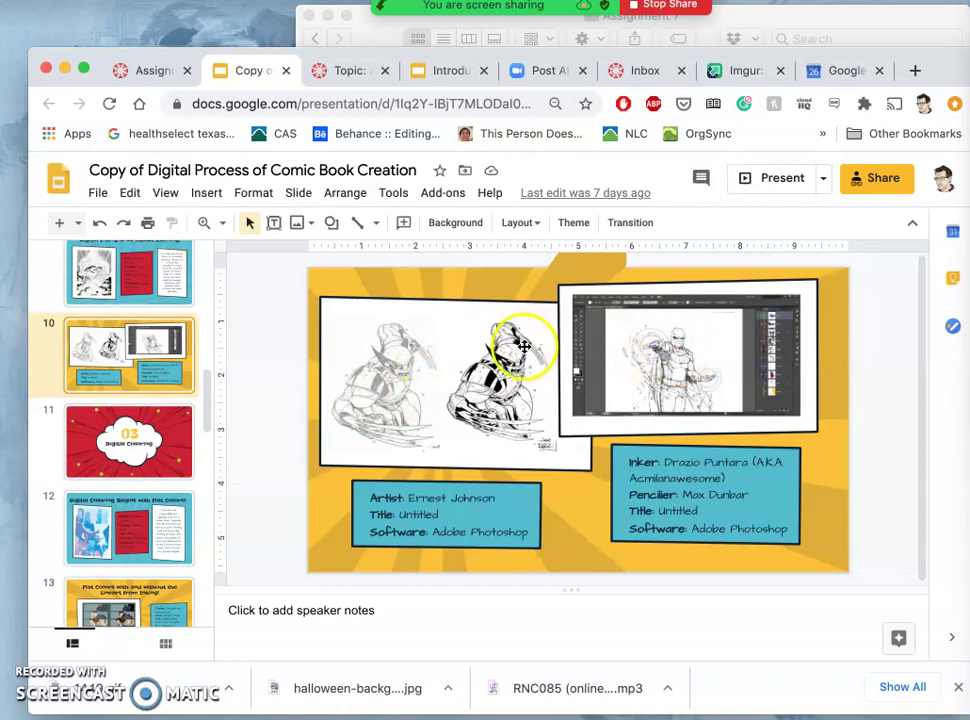
left_click(162, 456)
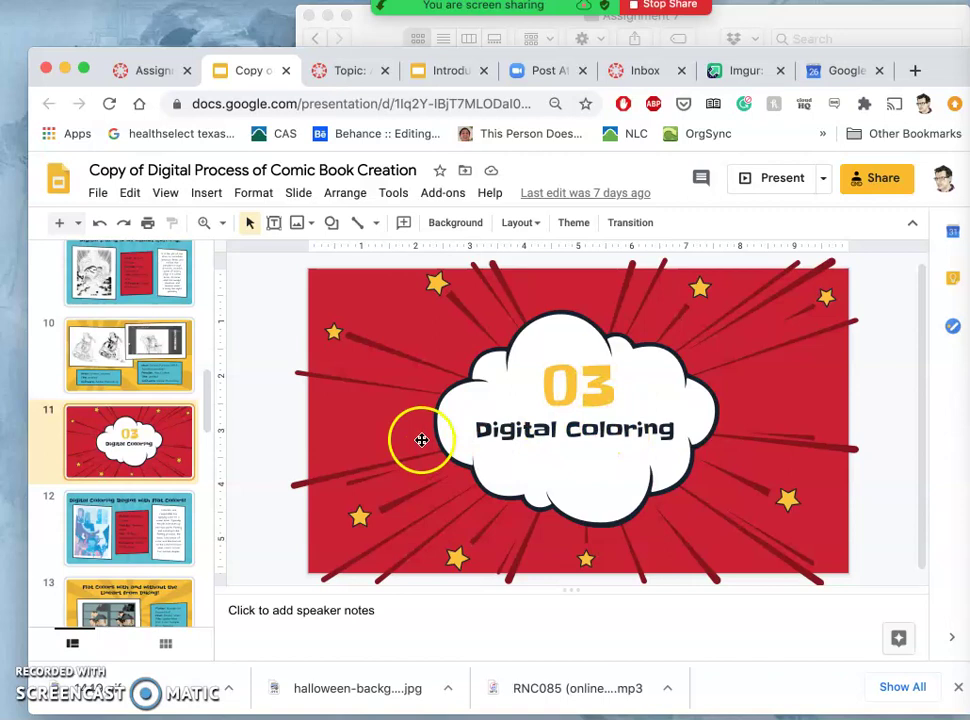
left_click(128, 548)
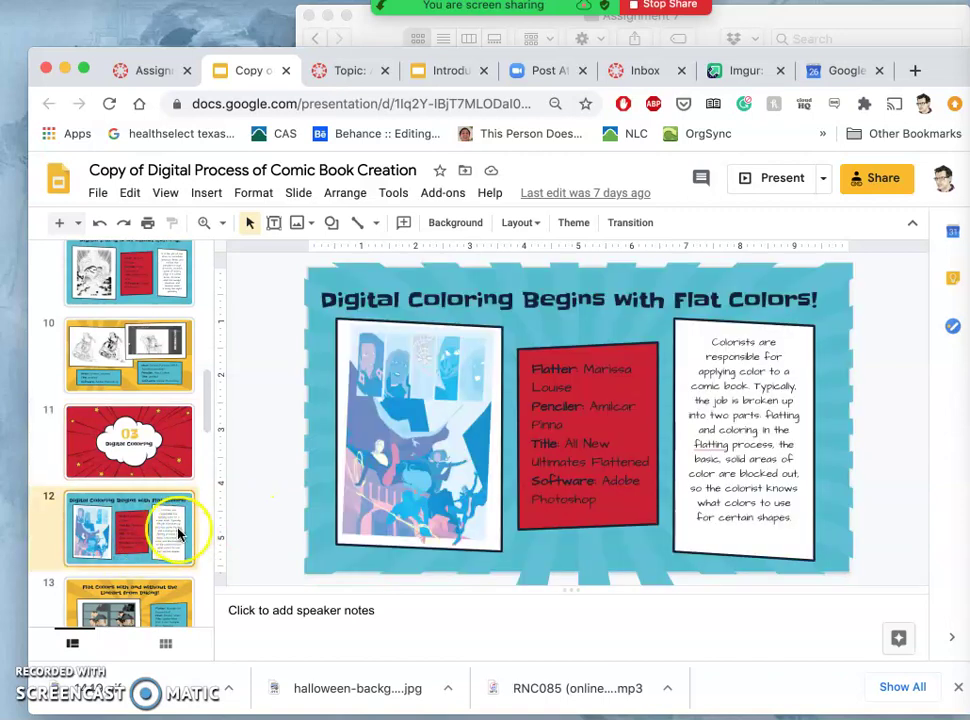
left_click(137, 371)
scroll(130, 380, "up", 3)
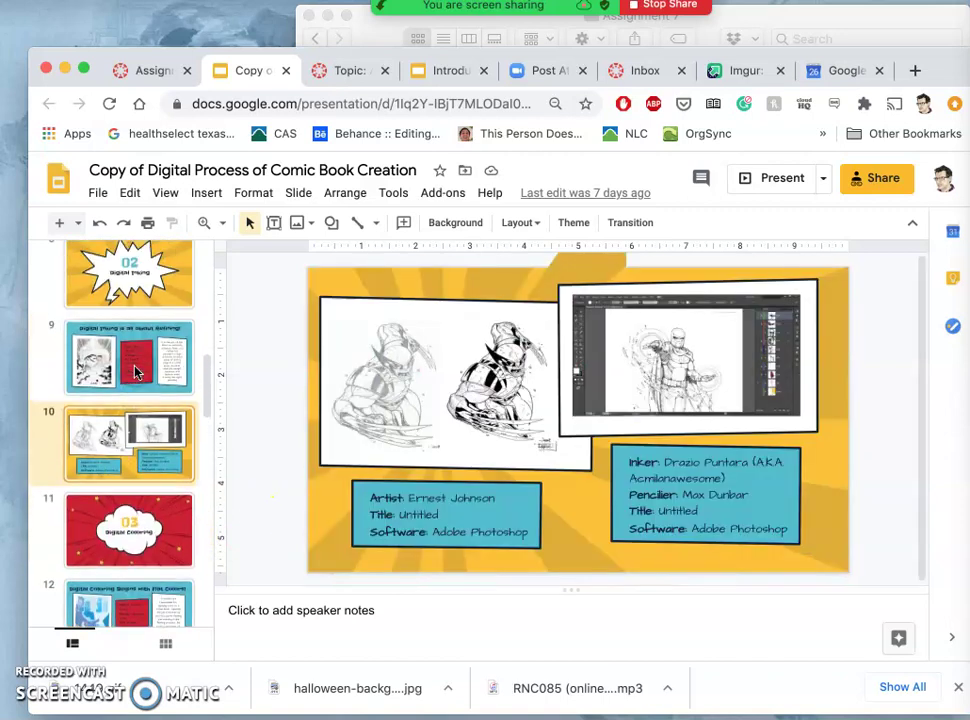
left_click(55, 308)
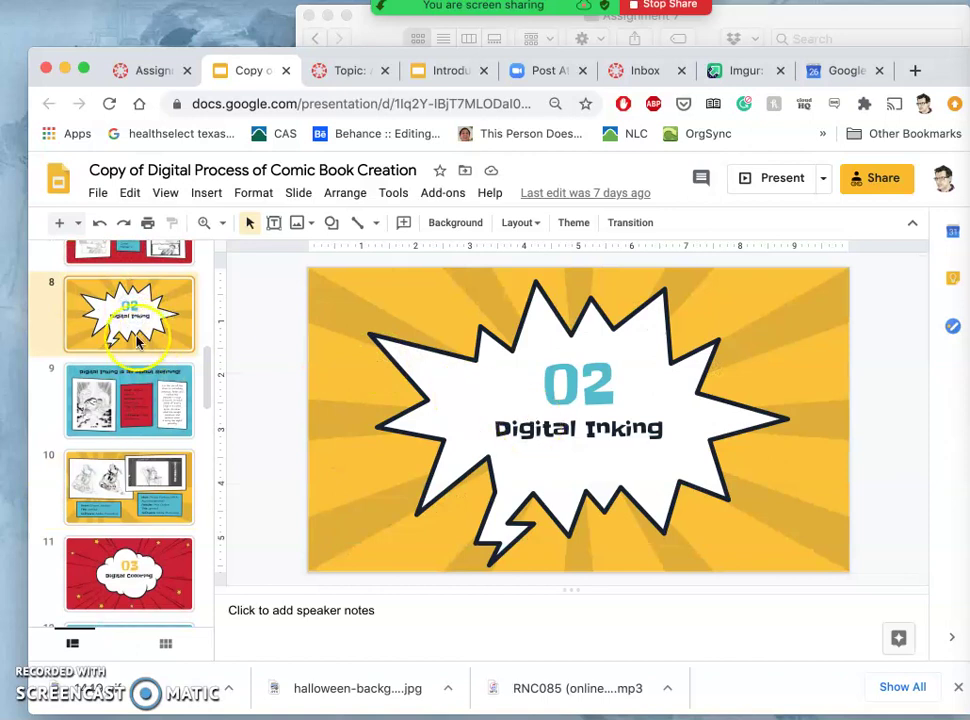
Review the Digital Penciling section of the presentation, from its title on slide 5 through slide 7
scroll(153, 437, "up", 5)
scroll(150, 400, "up", 1)
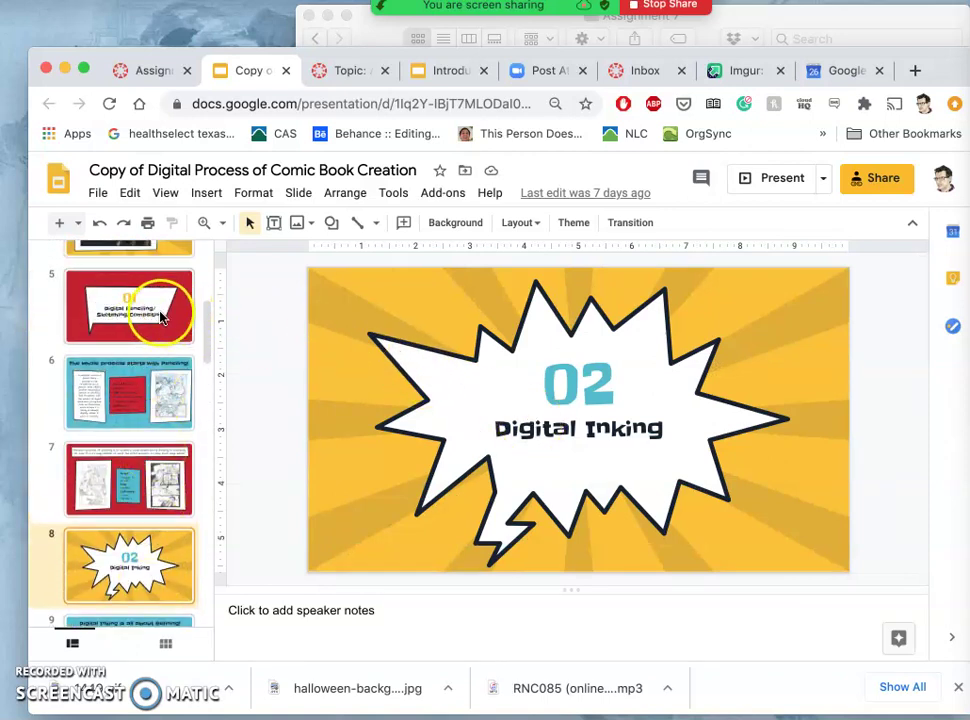
left_click(160, 316)
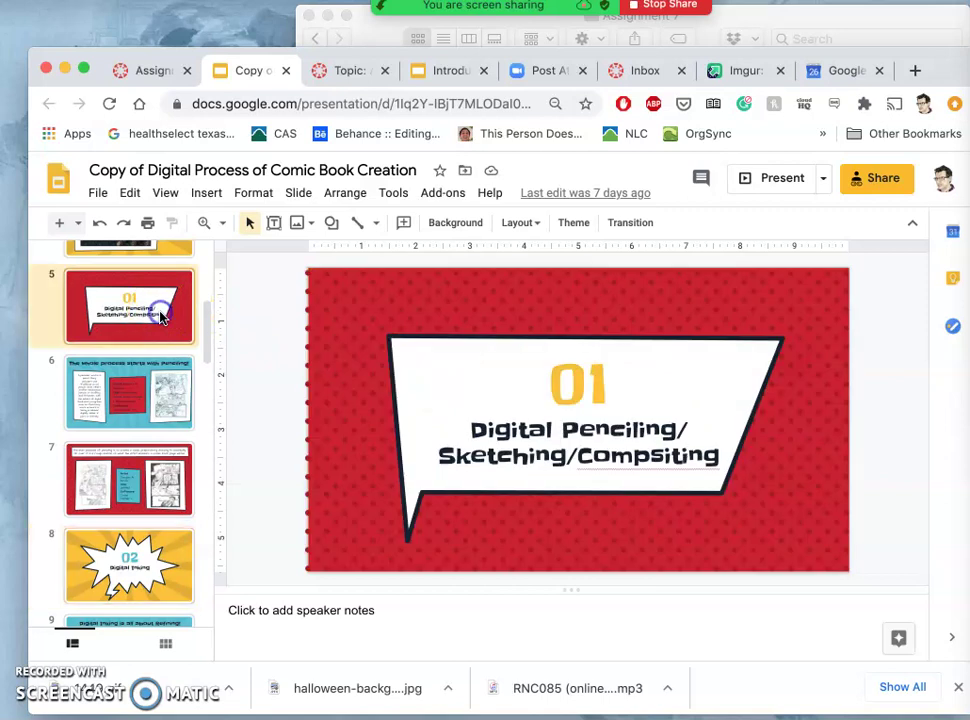
left_click(152, 410)
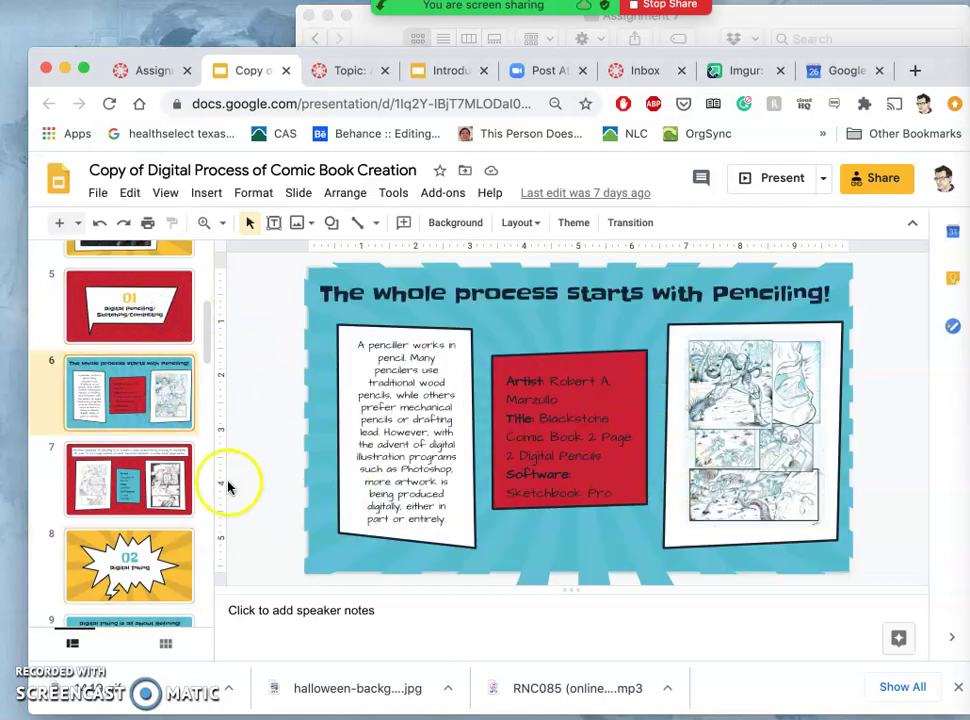
left_click(121, 479)
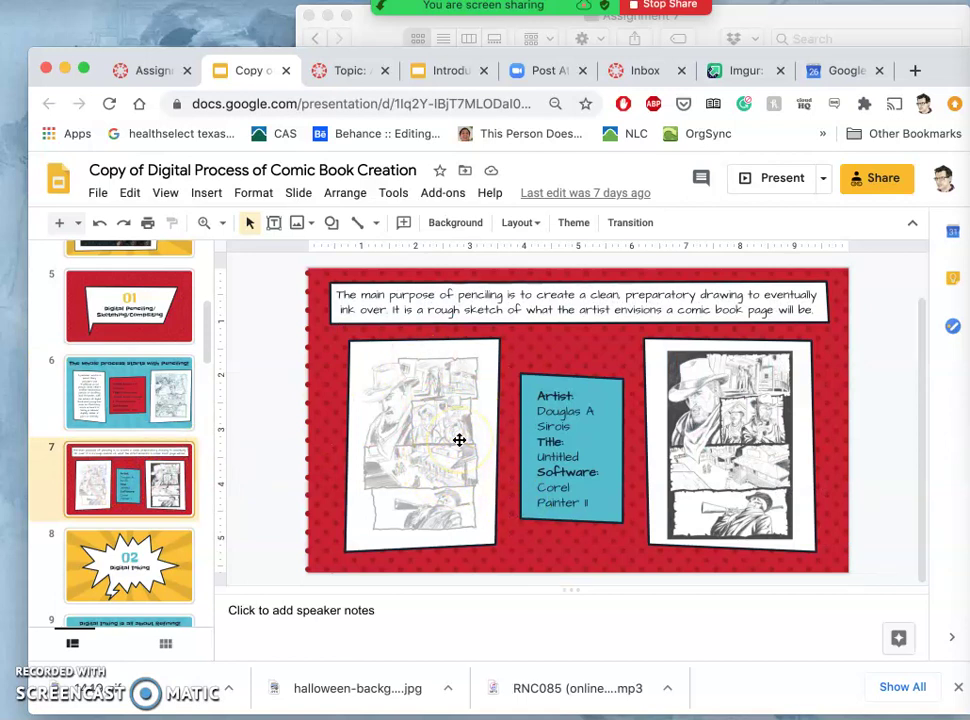
Review the Digital Inking examples on slides 9 and 10 of the presentation
scroll(150, 520, "down", 3)
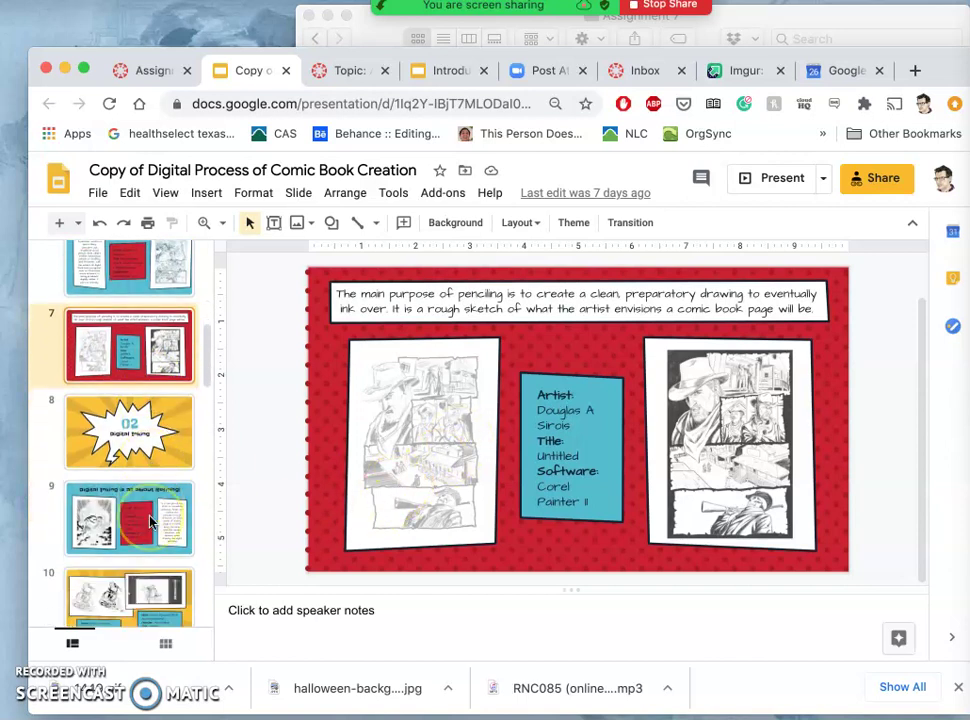
left_click(150, 520)
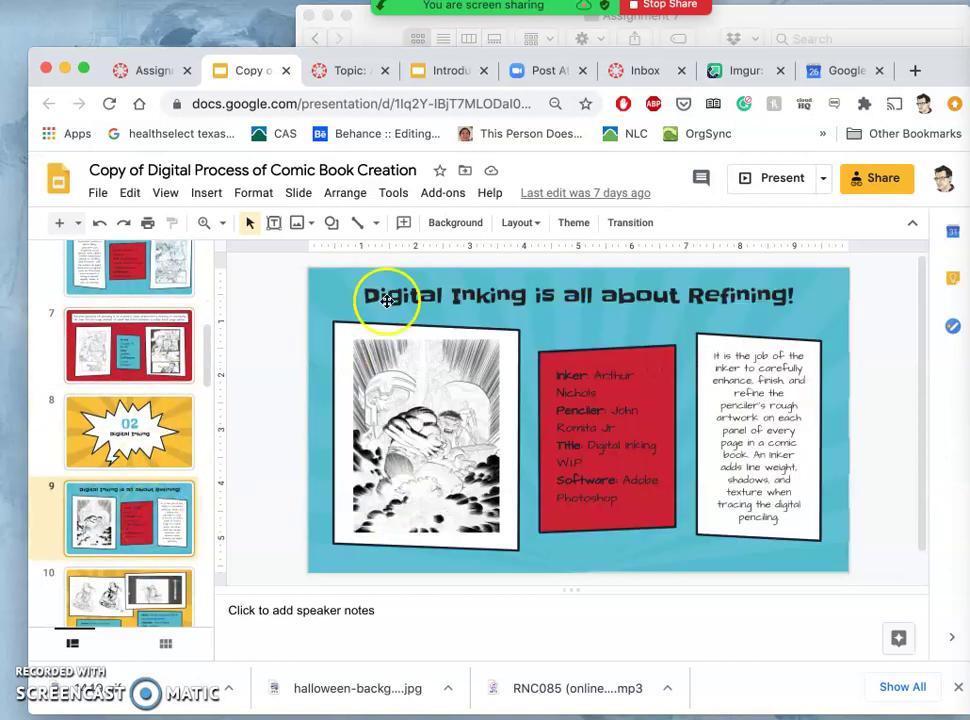
scroll(173, 585, "down", 2)
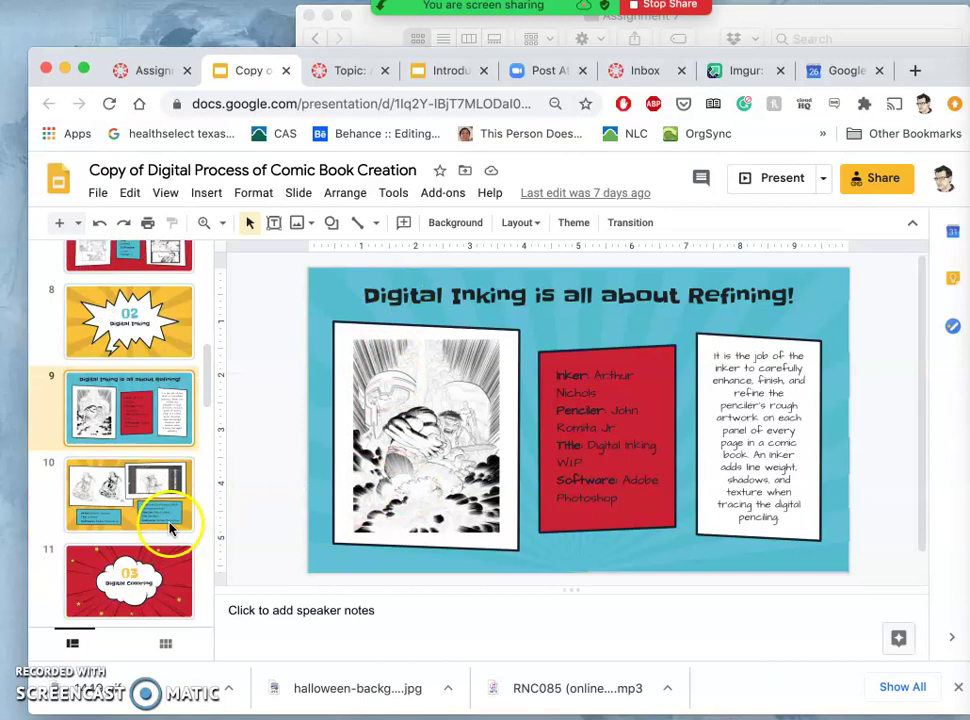
left_click(108, 487)
Review the Digital Coloring section on slides 11 to 14, including the flat color and detailed coloring examples
scroll(145, 490, "down", 2)
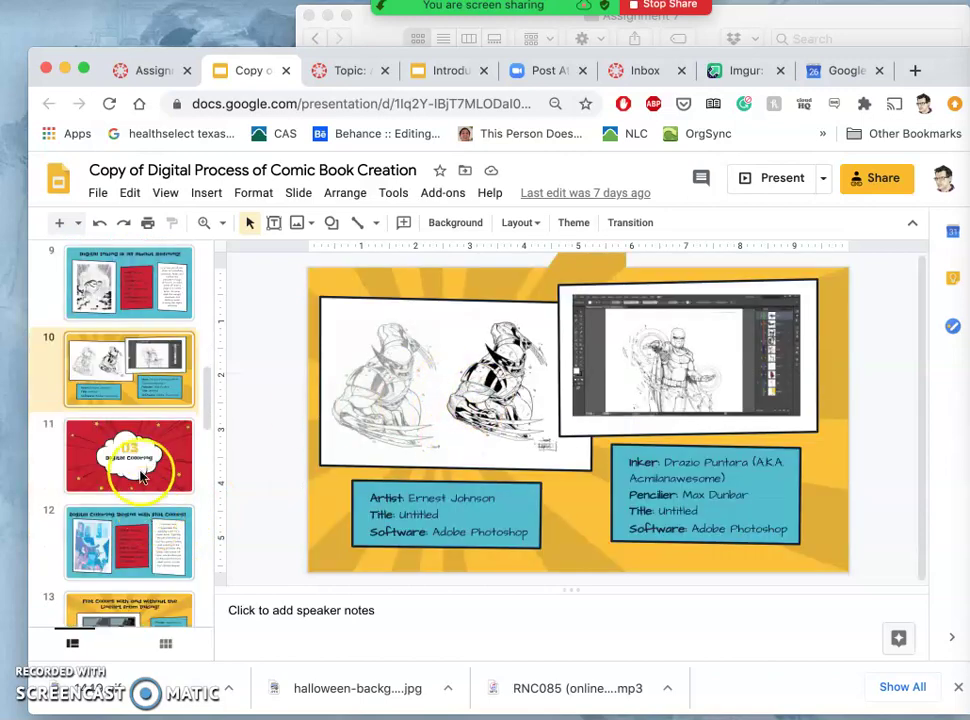
left_click(141, 472)
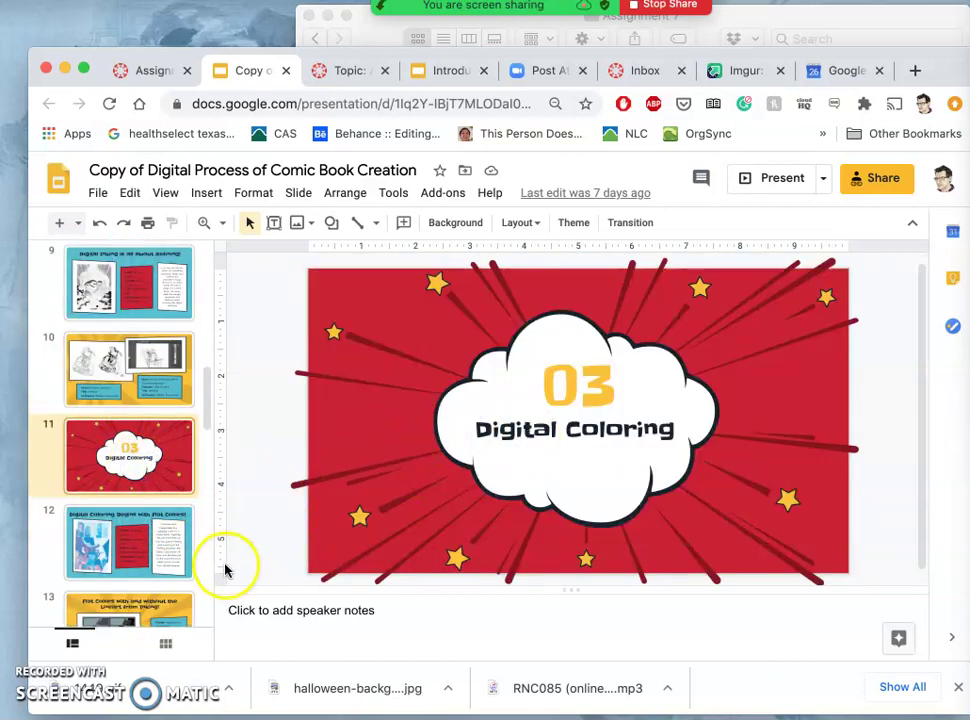
left_click(156, 551)
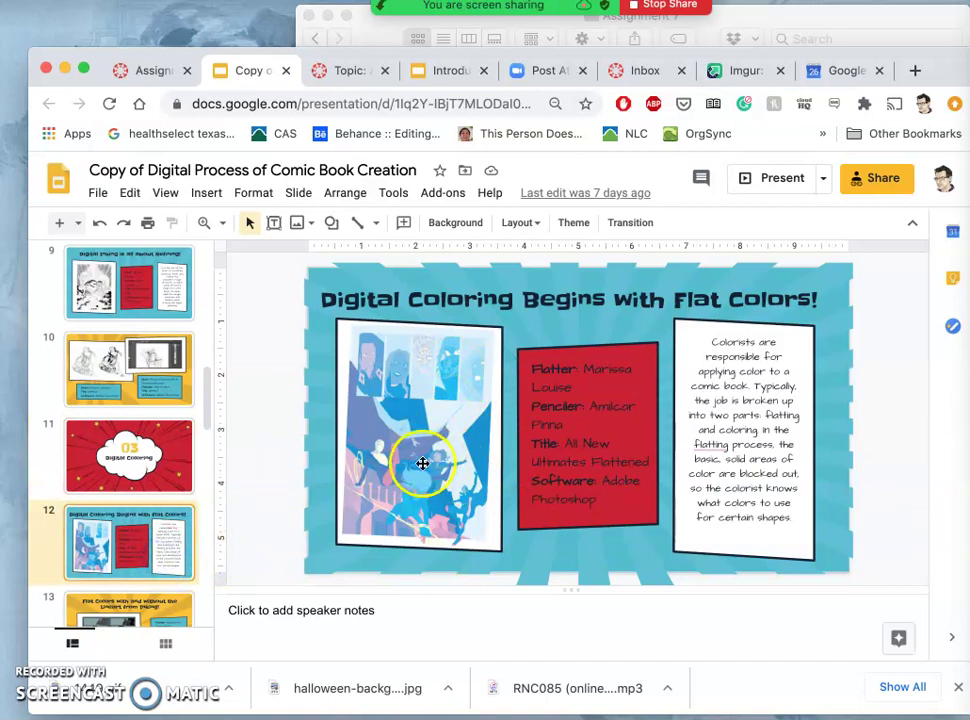
left_click(160, 605)
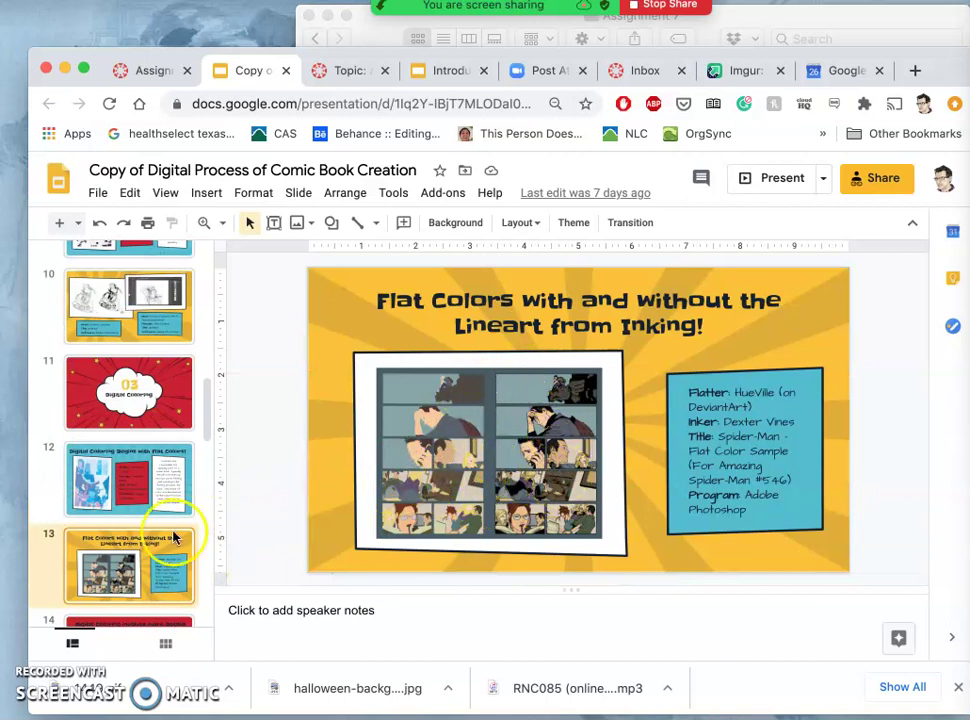
scroll(140, 545, "down", 2)
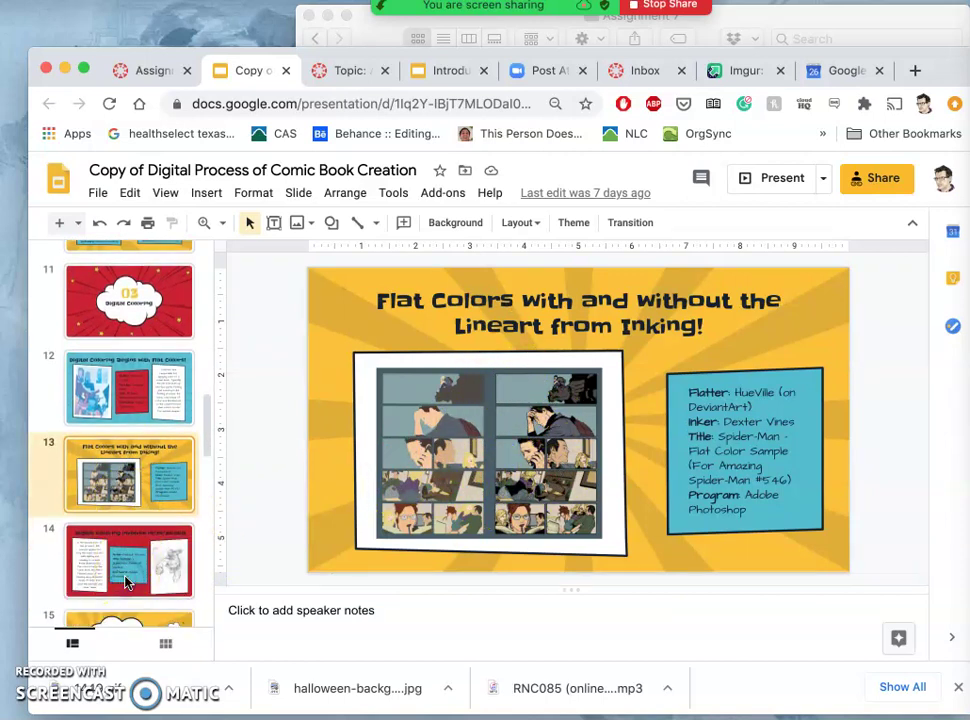
left_click(126, 580)
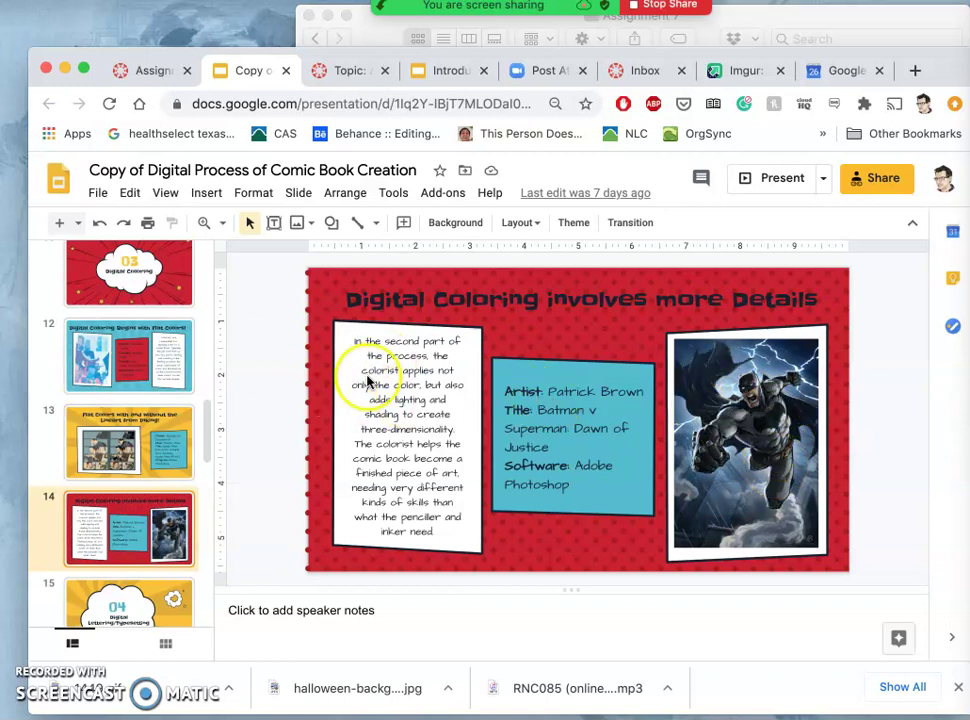
Close the comic book presentation and view the instructor's sword-and-skull sketch in the assignment discussion topic
left_click(287, 72)
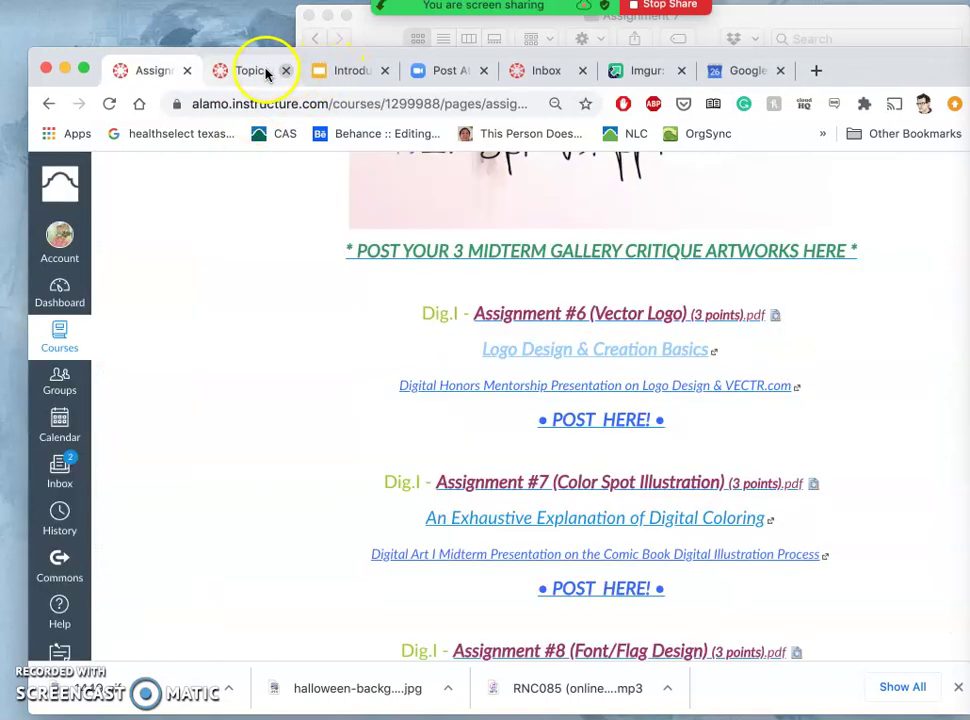
left_click(266, 72)
scroll(494, 463, "down", 3)
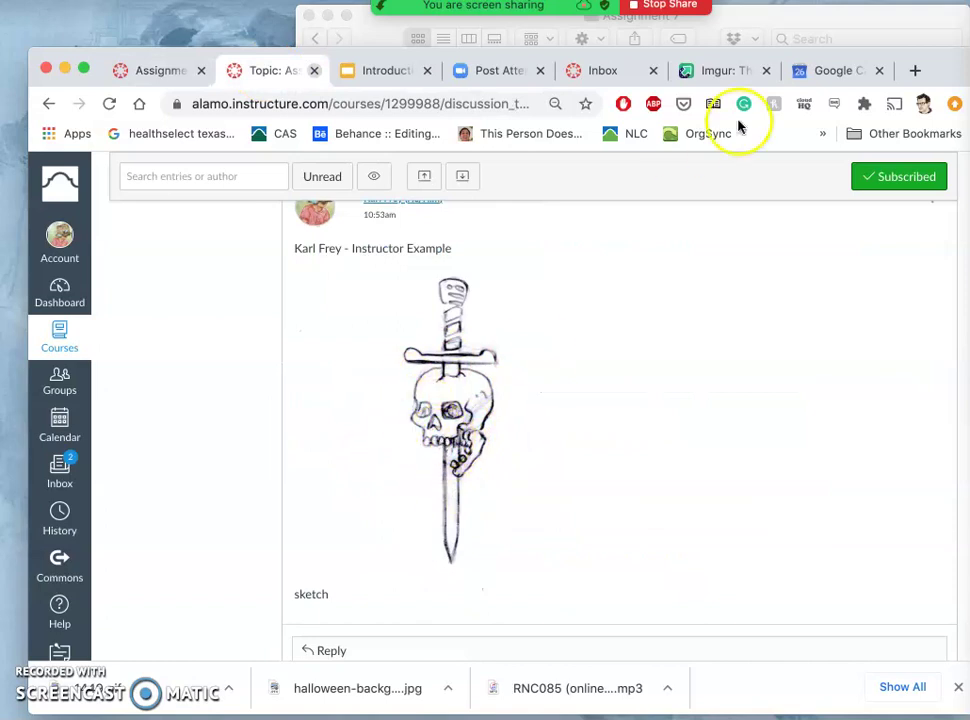
Open photopea.com in a new browser tab
left_click(912, 75)
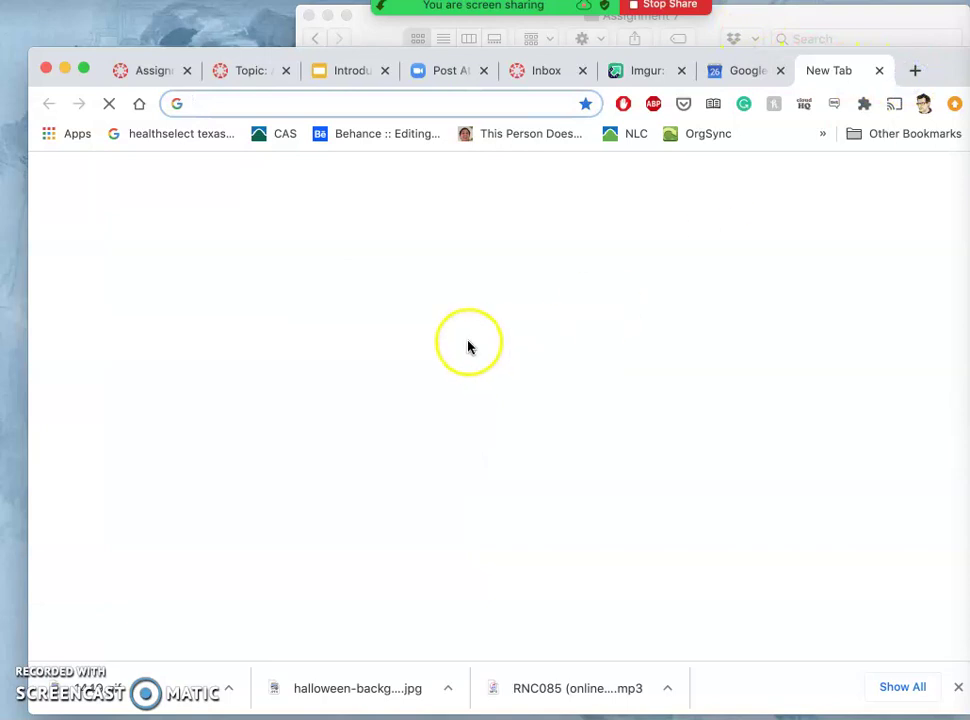
type("photo")
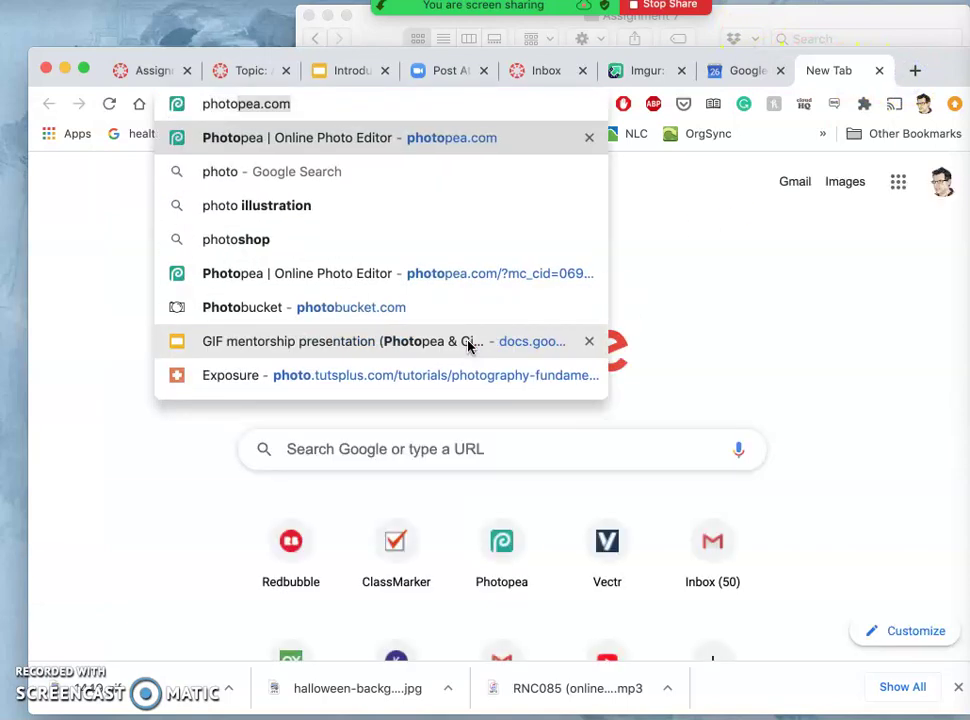
type("pe")
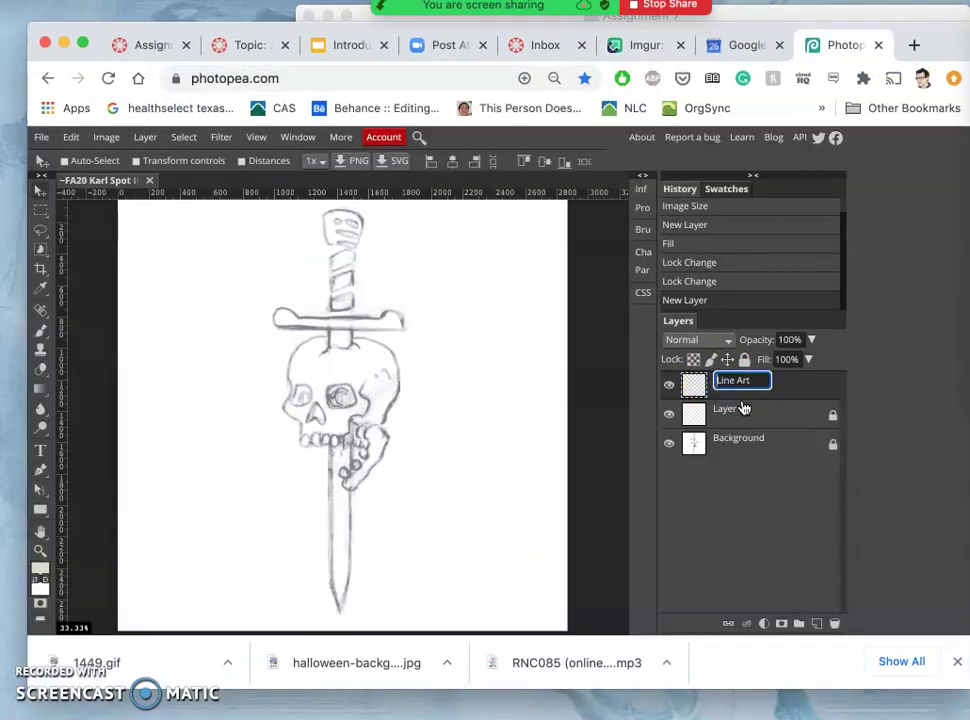
Name the top layer Black Line Art, then hide and reshow the two upper layers to compare them with the sketch
key("Return")
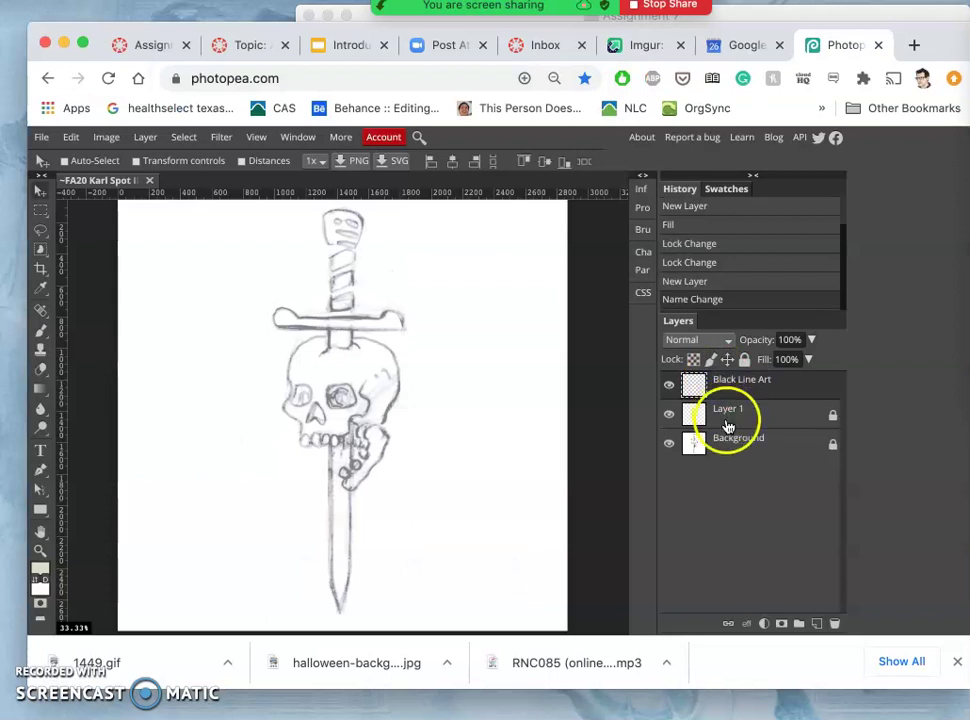
left_click(668, 389)
left_click(669, 415)
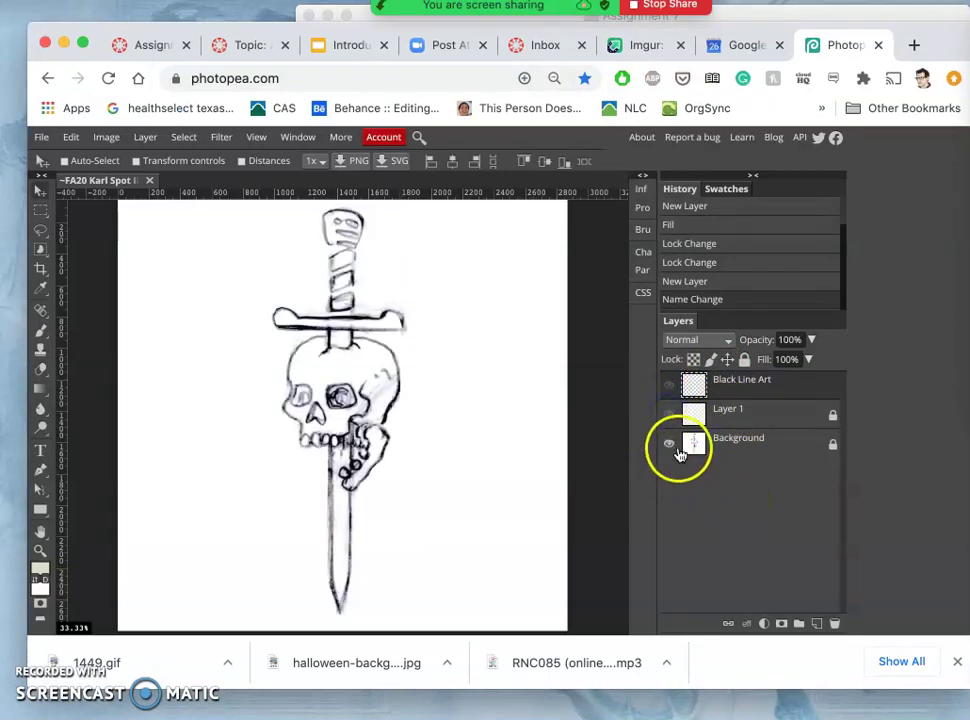
left_click(669, 415)
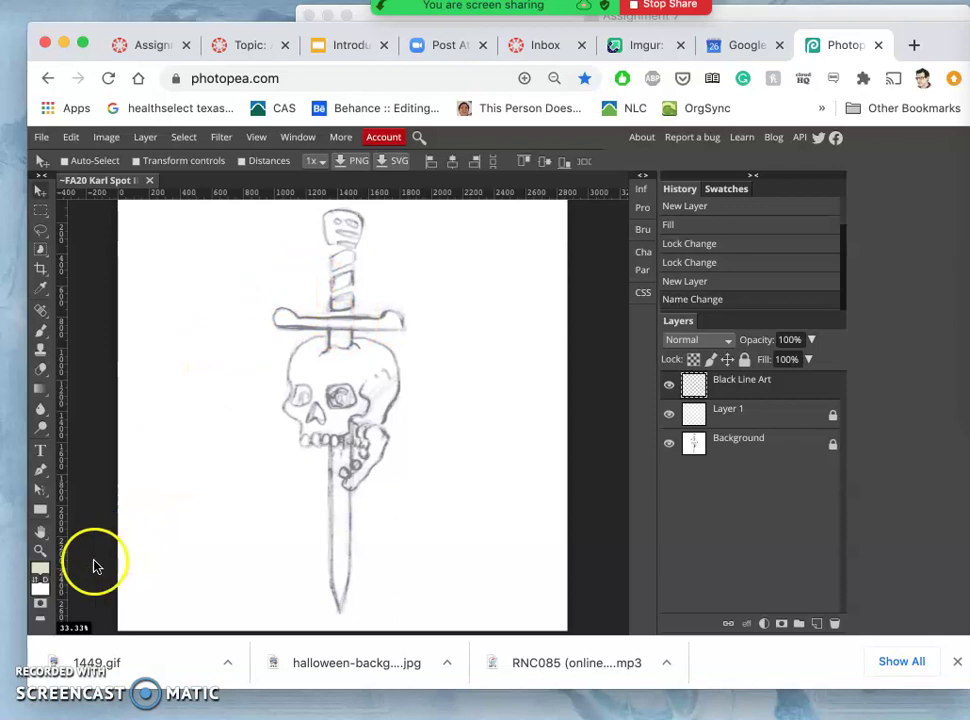
Set the foreground color to pure black, hex 000000
left_click(40, 575)
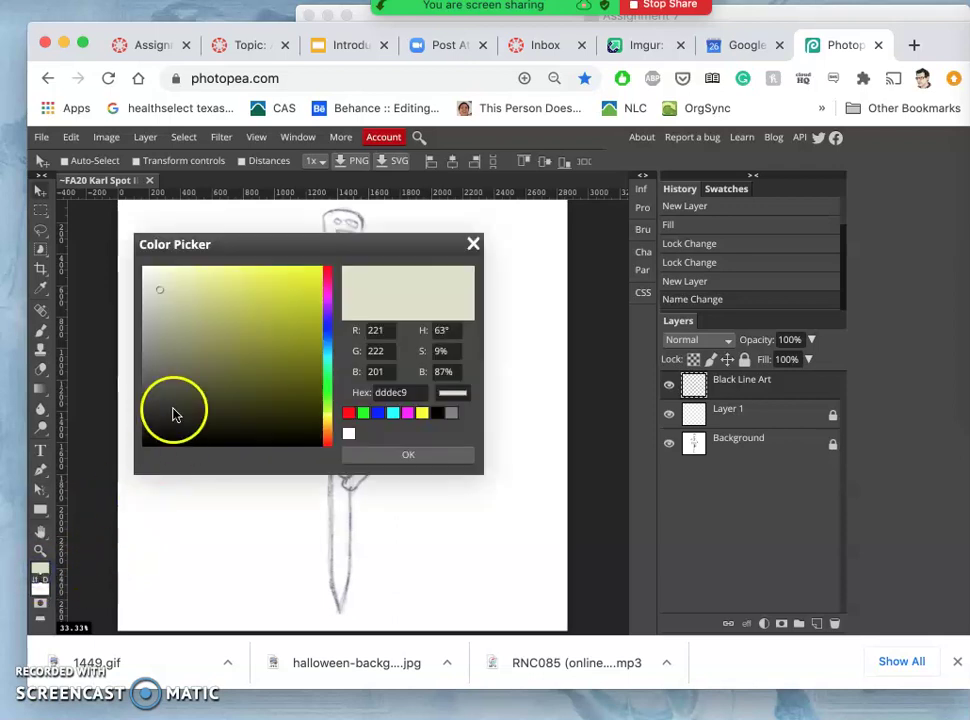
left_click_drag(173, 416, 121, 468)
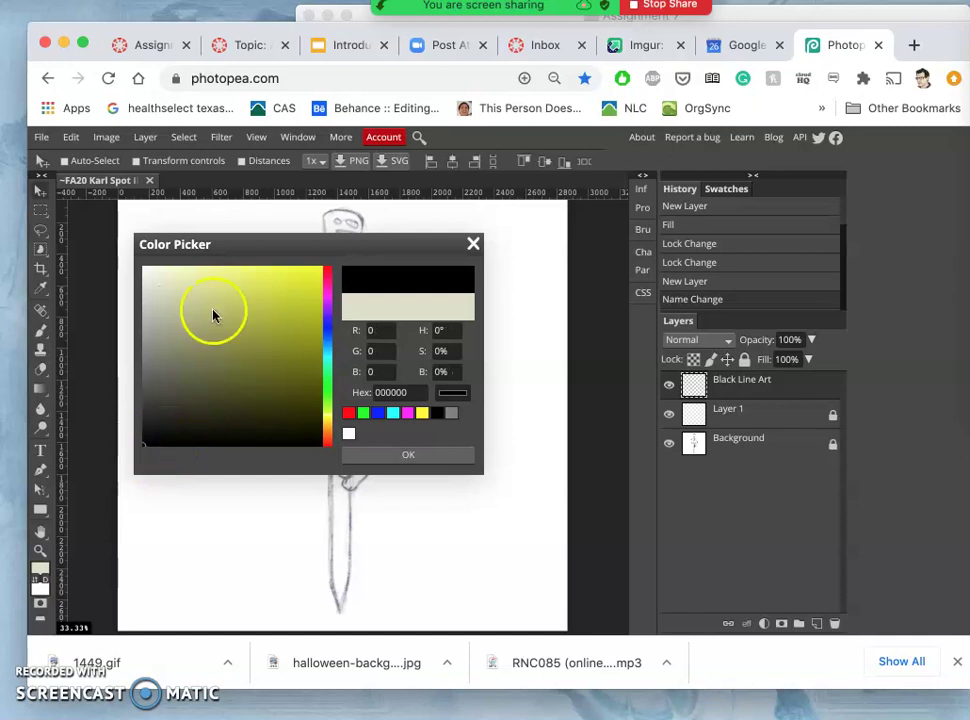
left_click(397, 456)
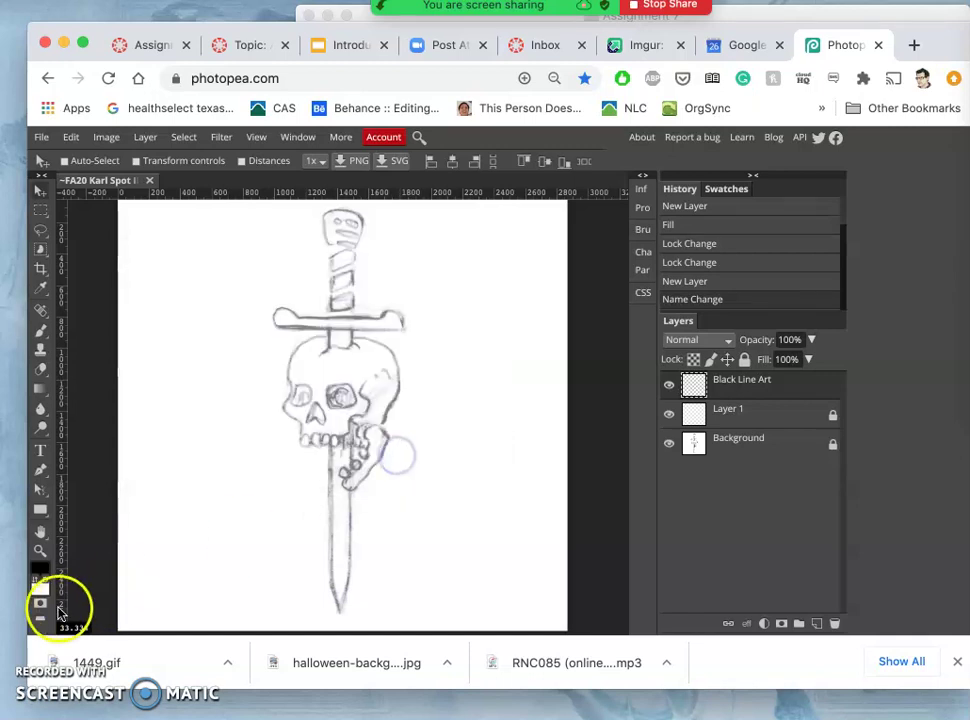
Activate the Brush tool, keep its blend mode at Normal, and toggle the tapered-stroke pressure option
left_click(40, 335)
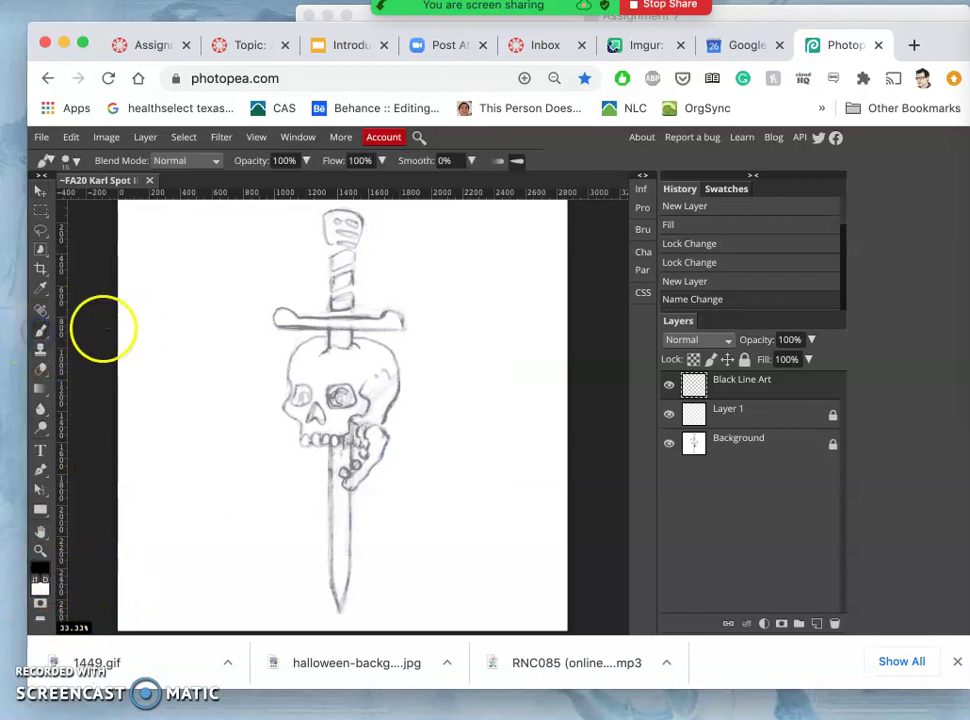
left_click(37, 333)
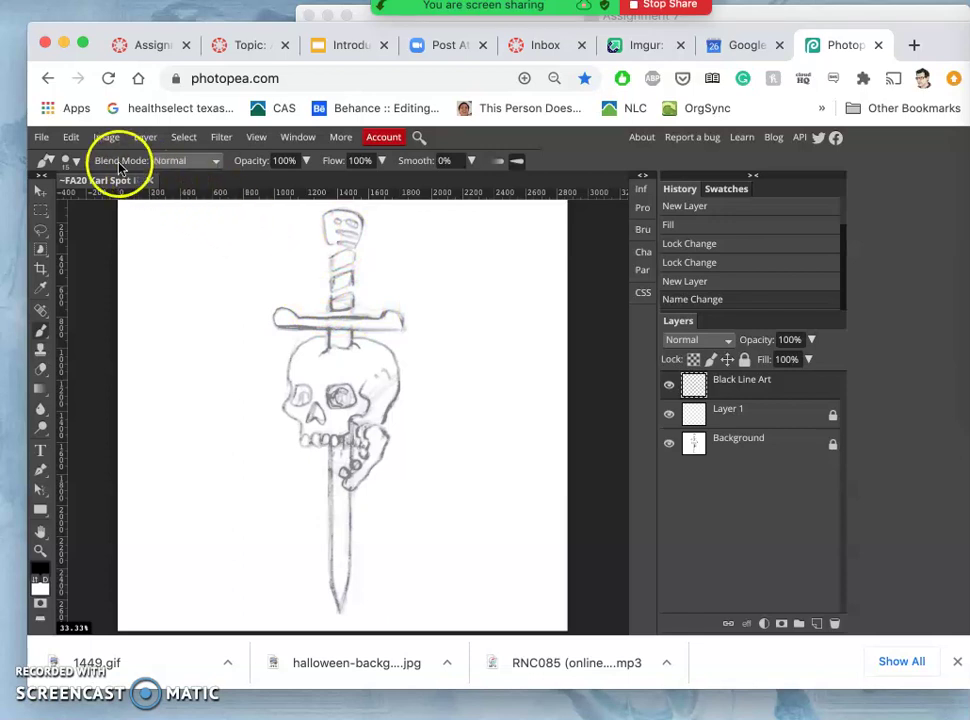
left_click(171, 164)
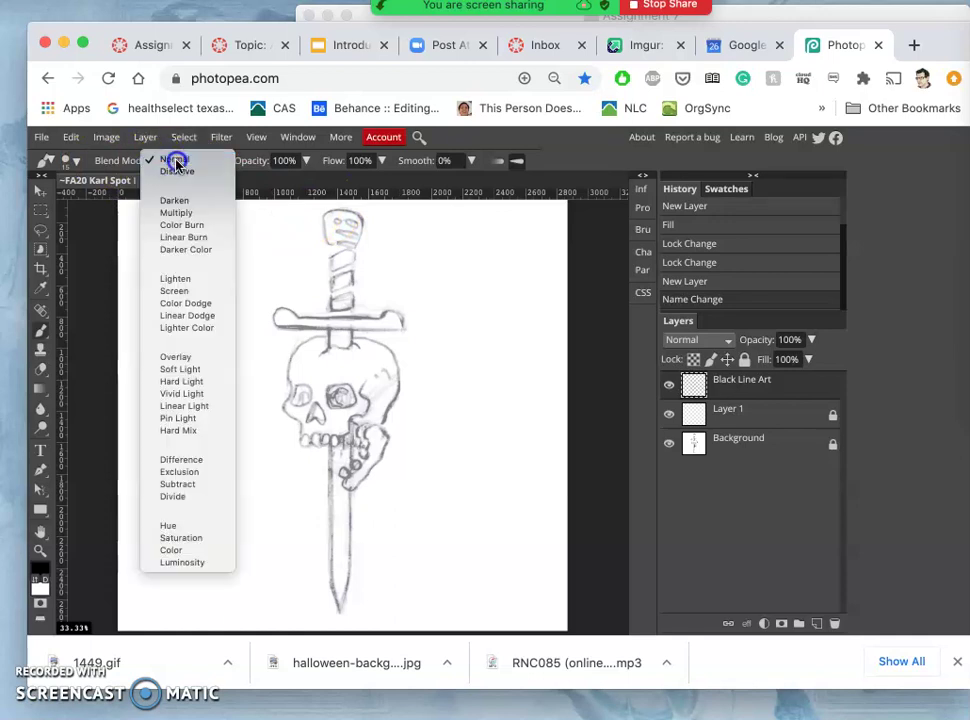
left_click(176, 164)
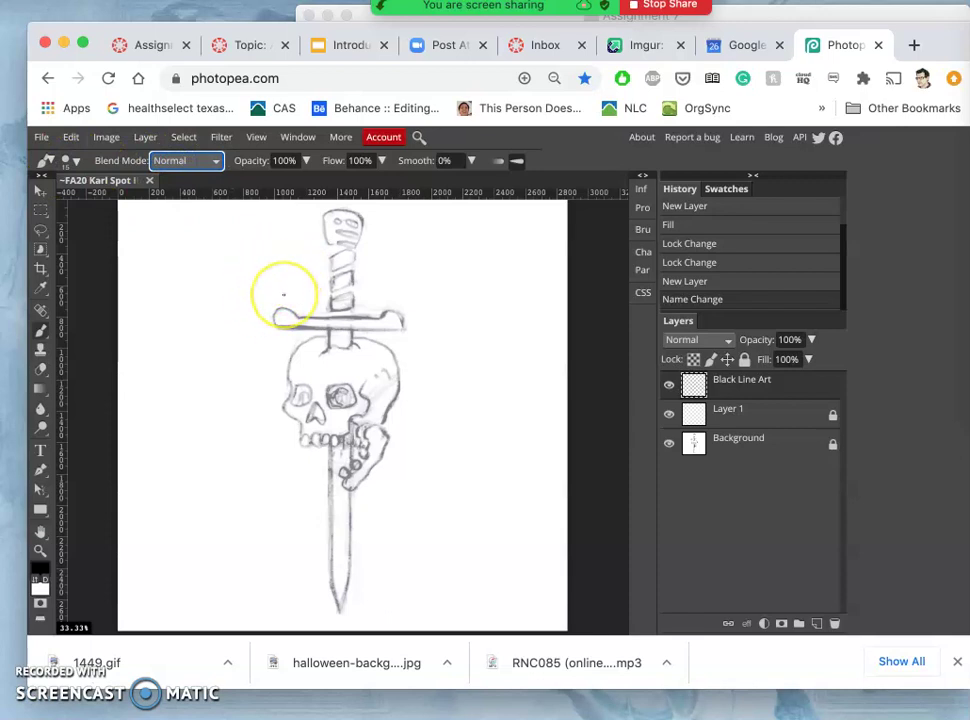
left_click(516, 161)
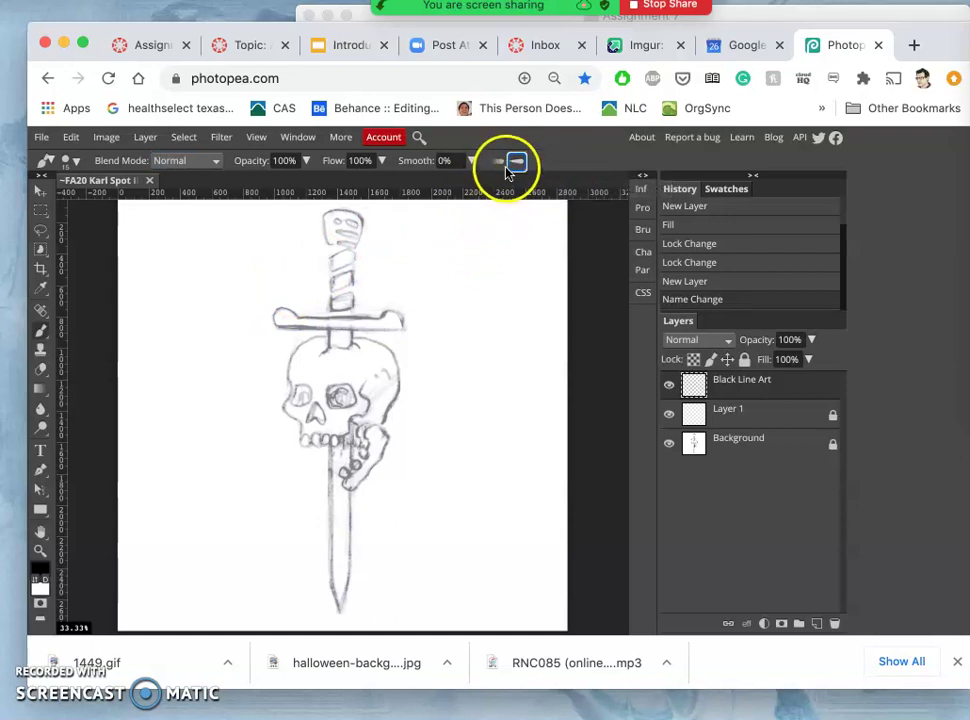
Toggle the tapered-stroke pressure option and choose the 24 px hard round brush preset
left_click(514, 165)
left_click(516, 164)
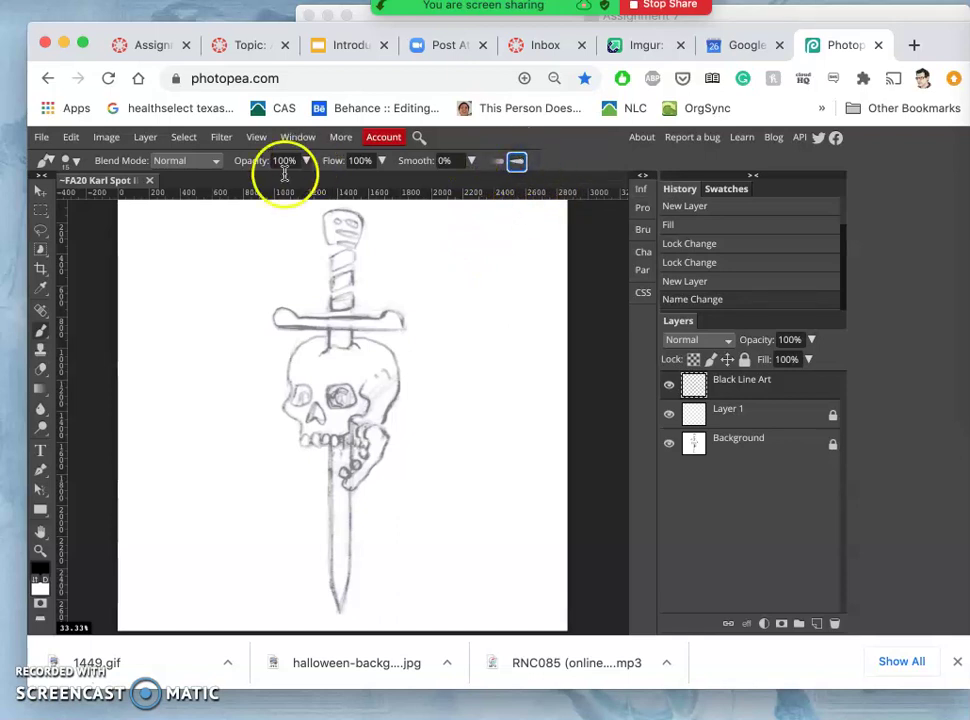
left_click(77, 162)
left_click(162, 258)
left_click(123, 258)
left_click(126, 209)
left_click(121, 254)
Enlarge the brush to 149 px, try a thick vertical stroke beside the sword, and undo it
left_click(134, 205)
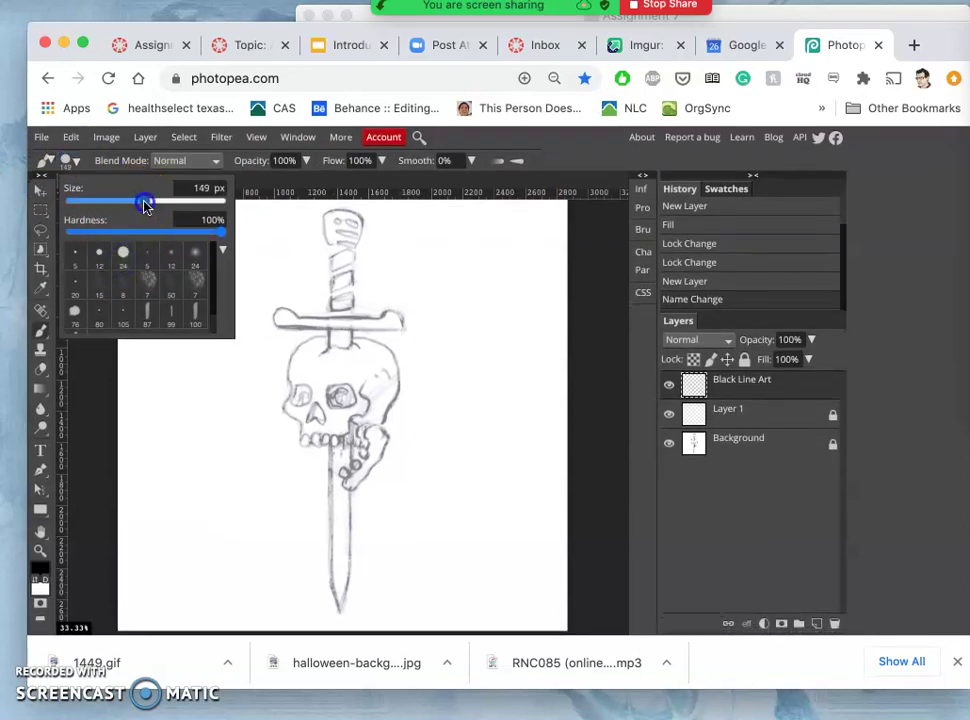
mouse_move(477, 232)
left_mouse_down()
mouse_move(468, 438)
mouse_move(480, 492)
left_mouse_up()
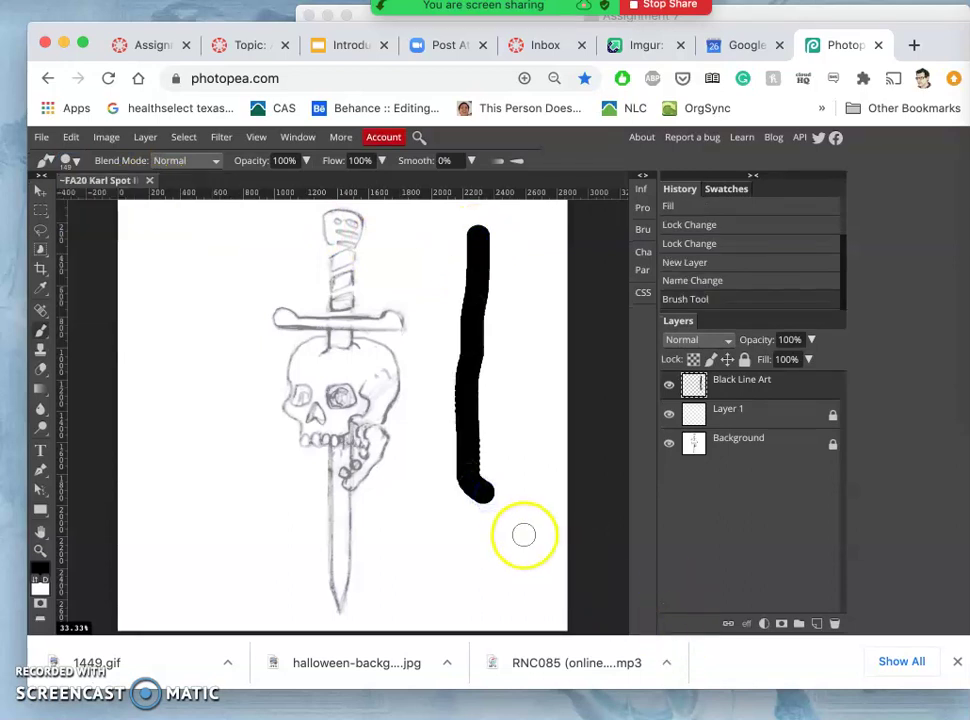
key("ctrl+z")
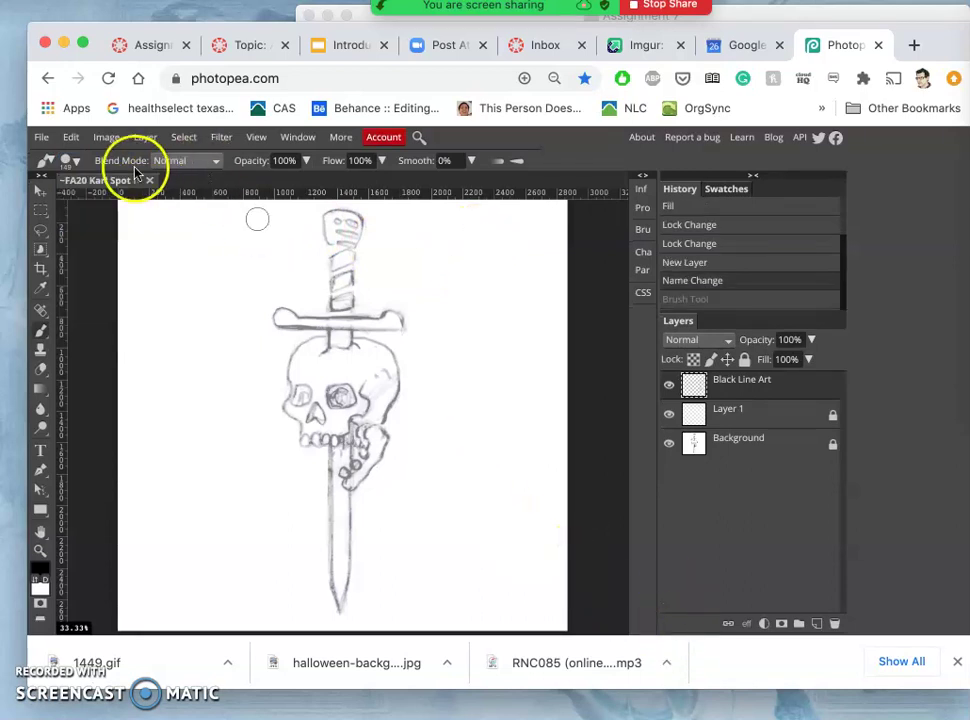
Reduce the brush size to 35 px, try a stroke along the sword's pommel, and undo it
left_click(78, 166)
left_click_drag(93, 201, 86, 203)
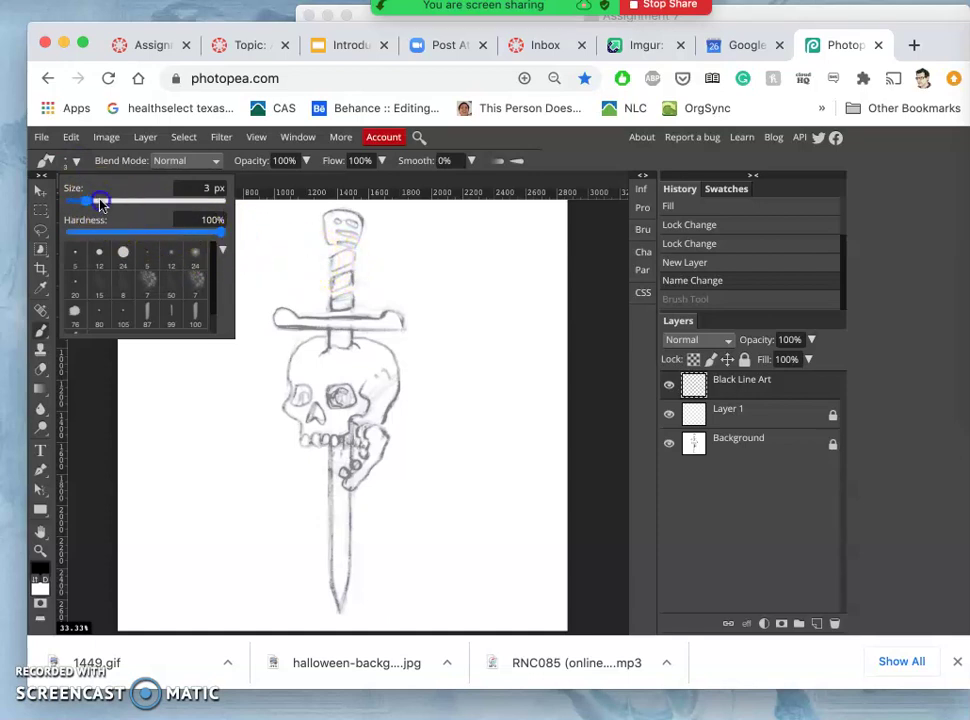
left_click_drag(100, 203, 98, 203)
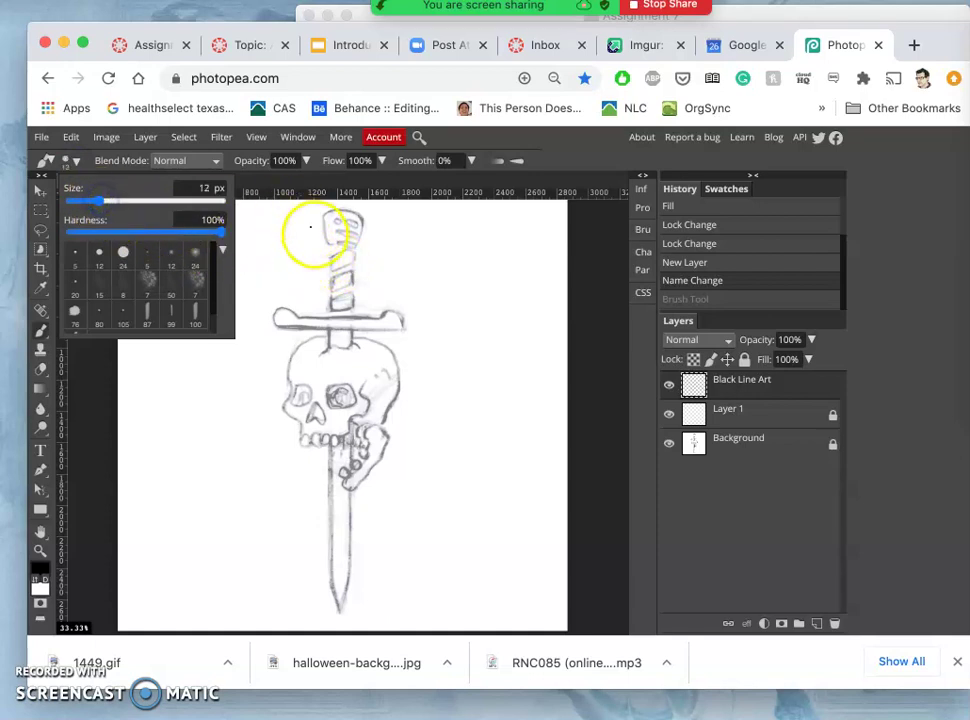
left_click(113, 203)
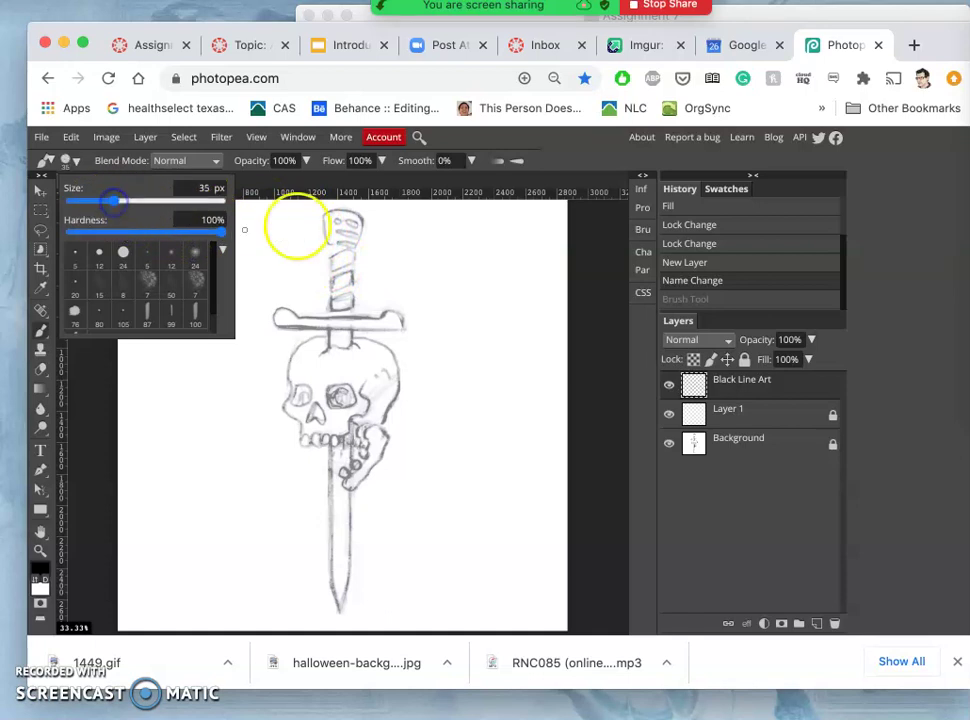
left_click(323, 220)
left_click_drag(335, 247, 345, 252)
key("ctrl+z")
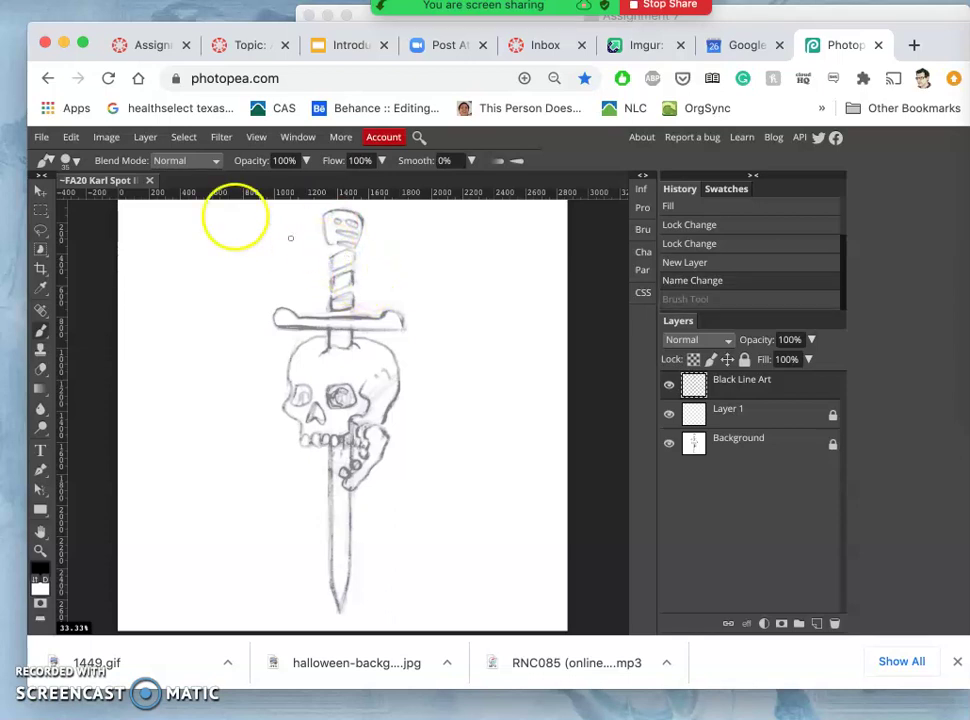
Set the brush size to 22 px, test it along the pommel's left edge, and undo the stroke
left_click(66, 160)
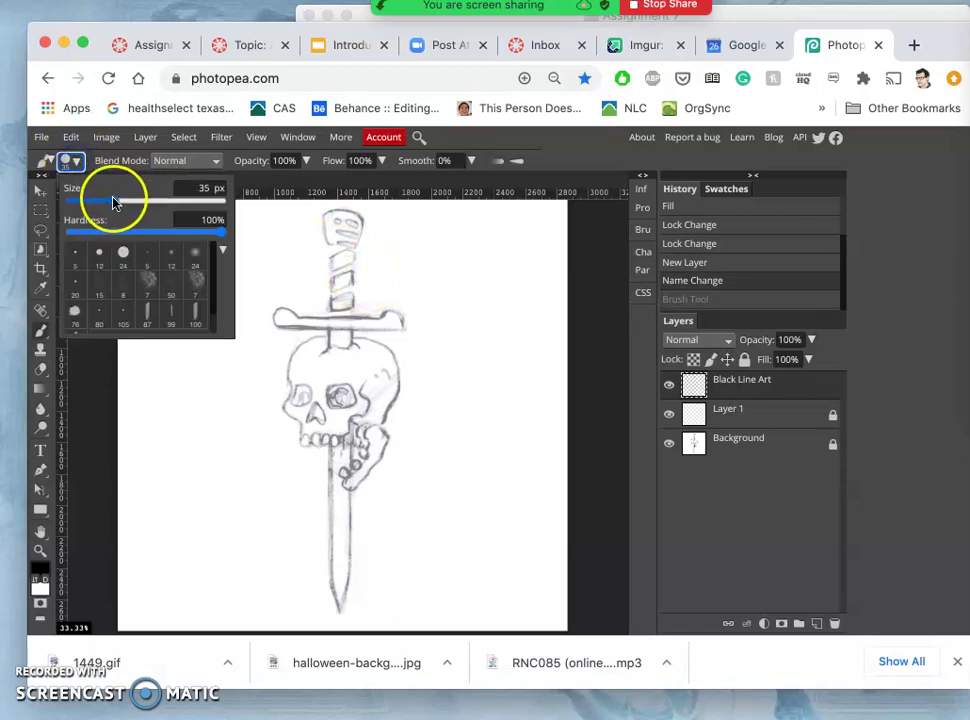
left_click(113, 202)
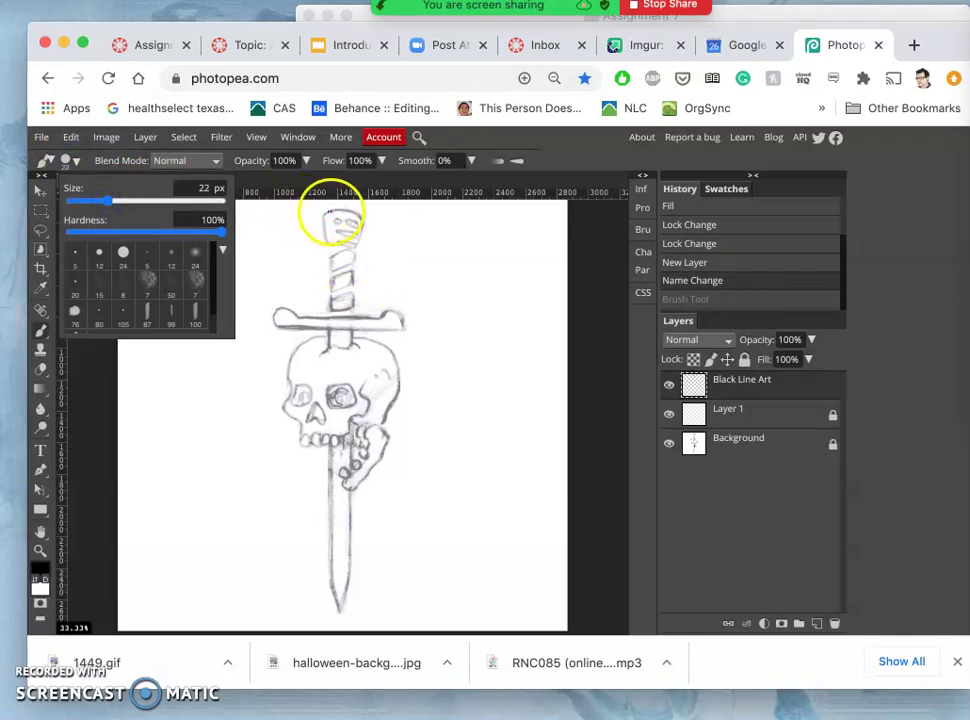
left_click(327, 213)
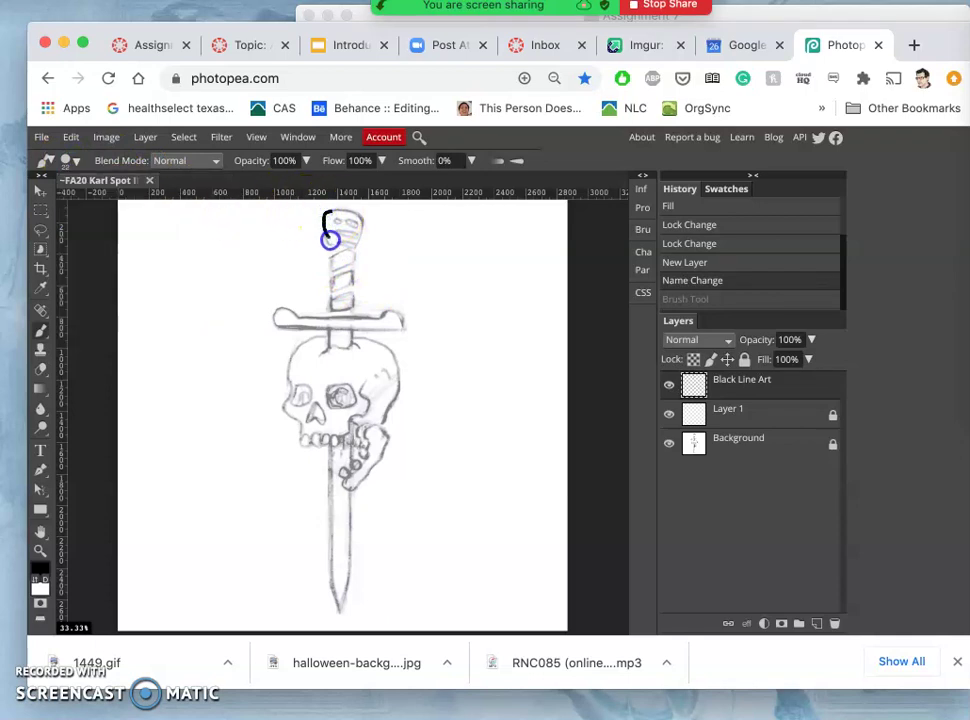
left_click_drag(339, 244, 339, 244)
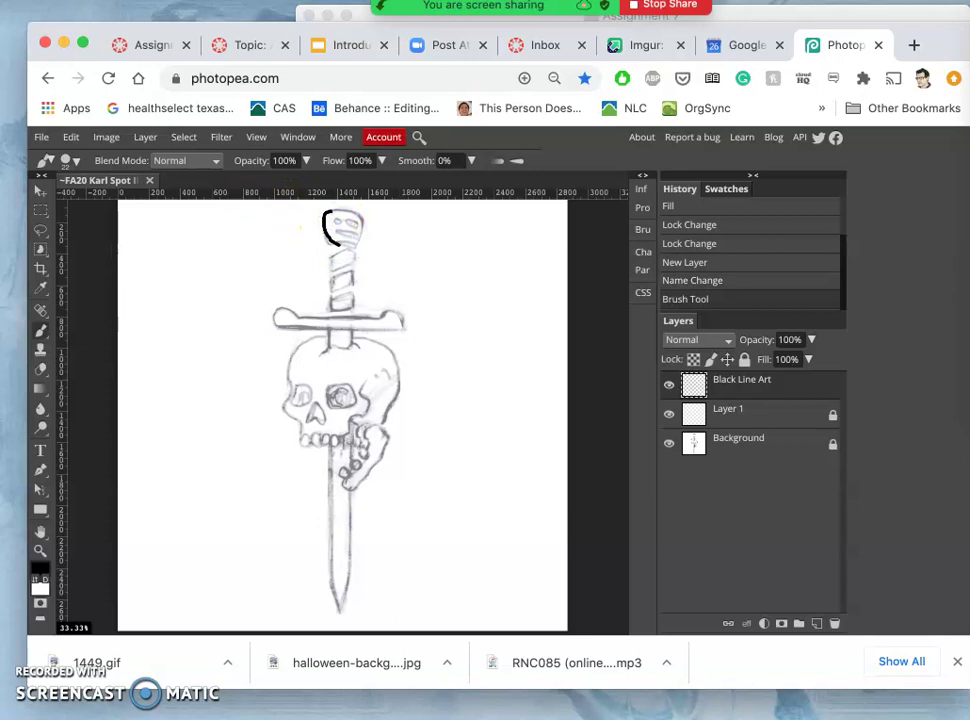
key("super+z")
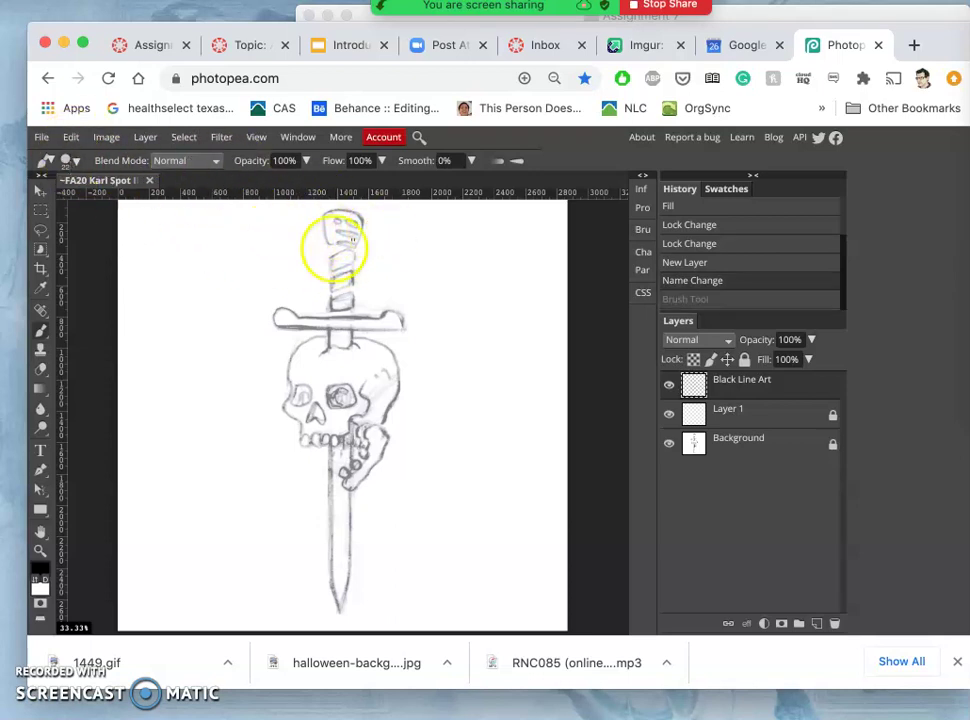
left_click(330, 244)
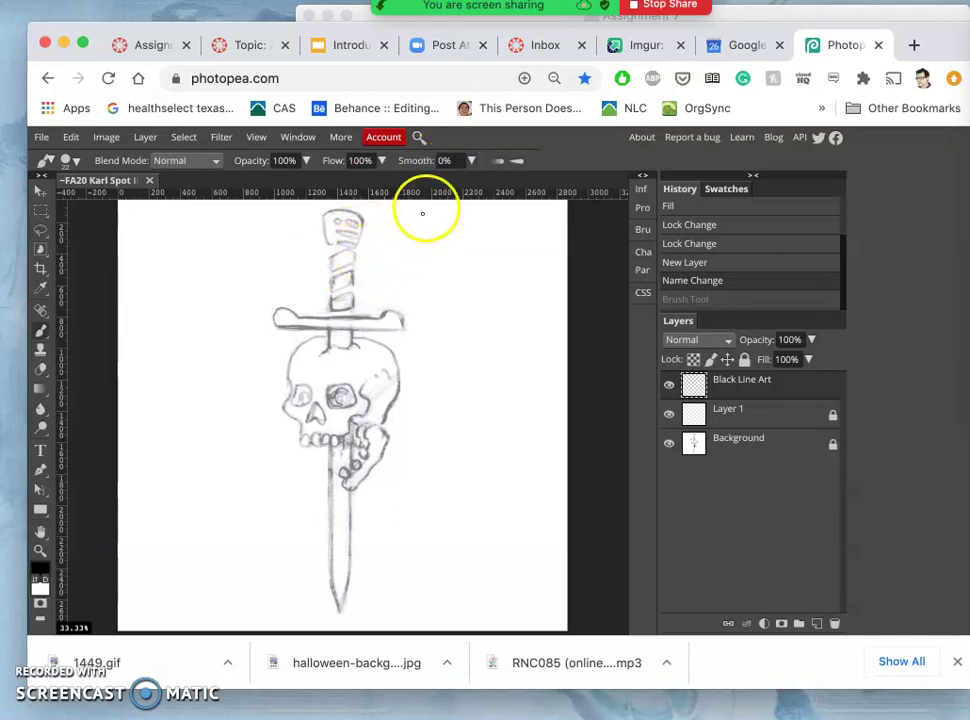
Draw a long wavy test line beside the sword with smoothing at 0% and inspect its edges up close
mouse_move(420, 225)
left_mouse_down()
mouse_move(428, 269)
mouse_move(412, 281)
mouse_move(445, 297)
mouse_move(455, 270)
mouse_move(477, 280)
mouse_move(478, 304)
mouse_move(436, 336)
mouse_move(475, 354)
mouse_move(439, 376)
mouse_move(445, 395)
mouse_move(472, 408)
mouse_move(509, 355)
left_mouse_up()
key("super+plus")
key("super+plus")
key("super+plus")
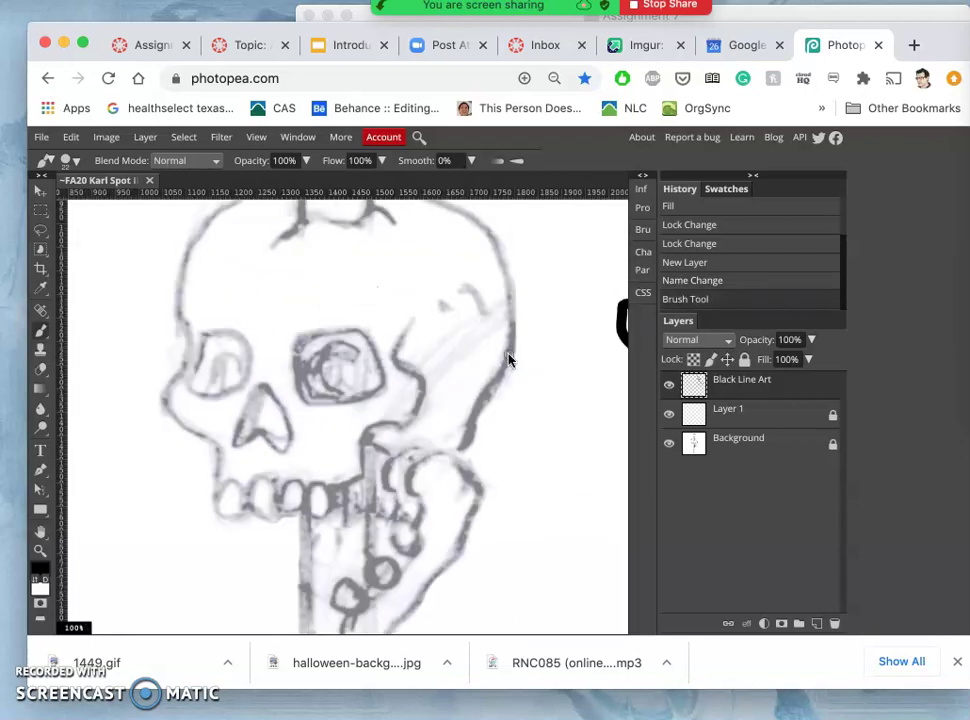
scroll(509, 356, "right", 2)
scroll(508, 358, "right", 5)
scroll(508, 358, "down", 3)
scroll(481, 275, "up", 3)
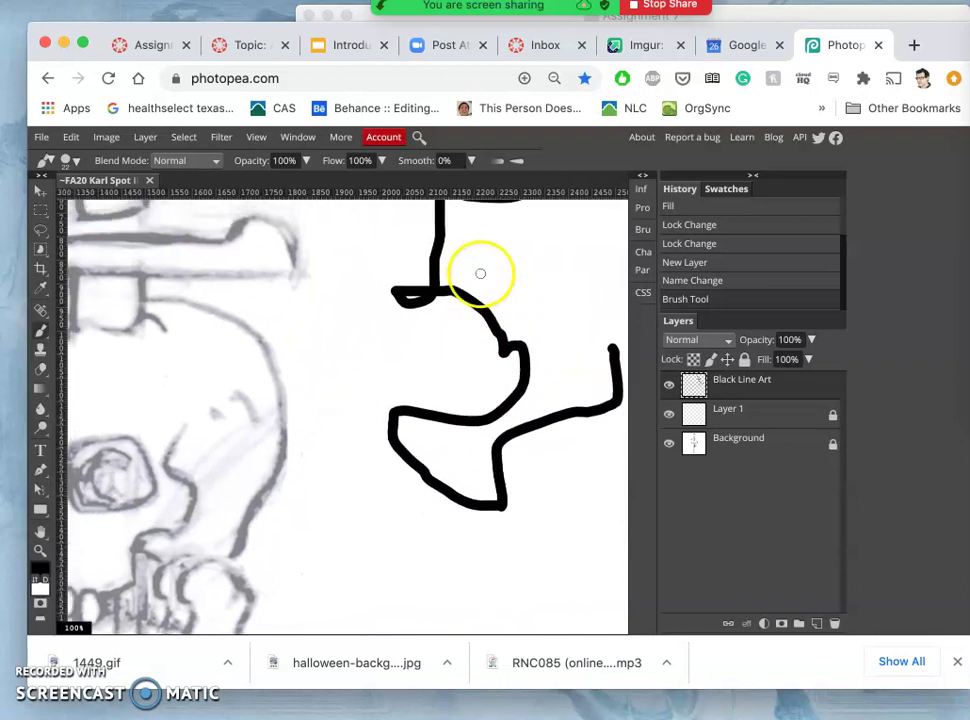
scroll(437, 265, "up", 5)
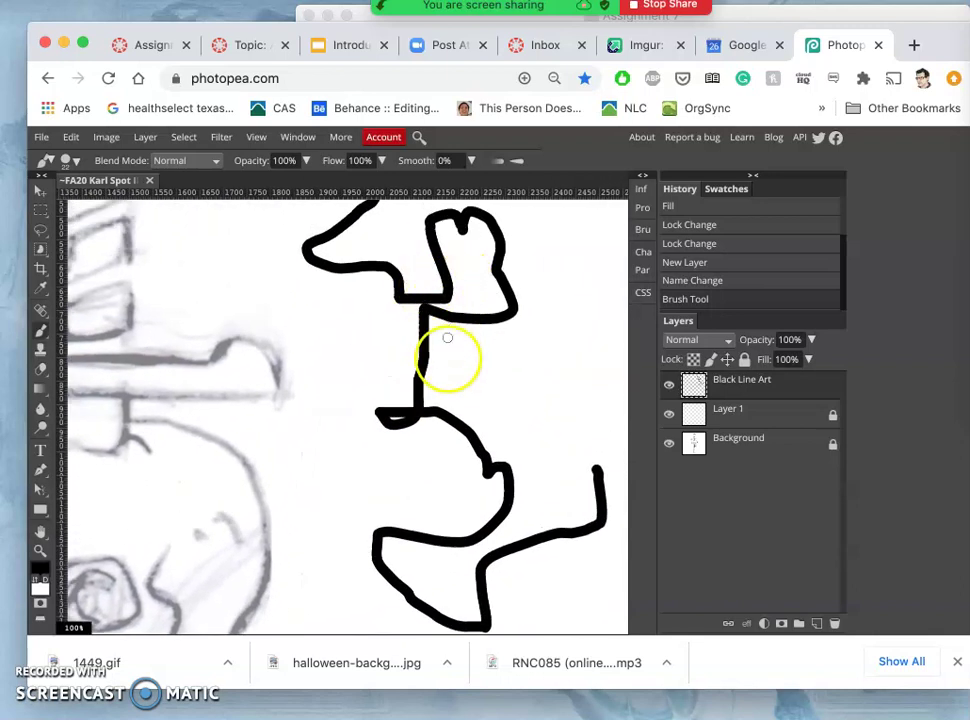
key("ctrl+minus")
key("ctrl+minus")
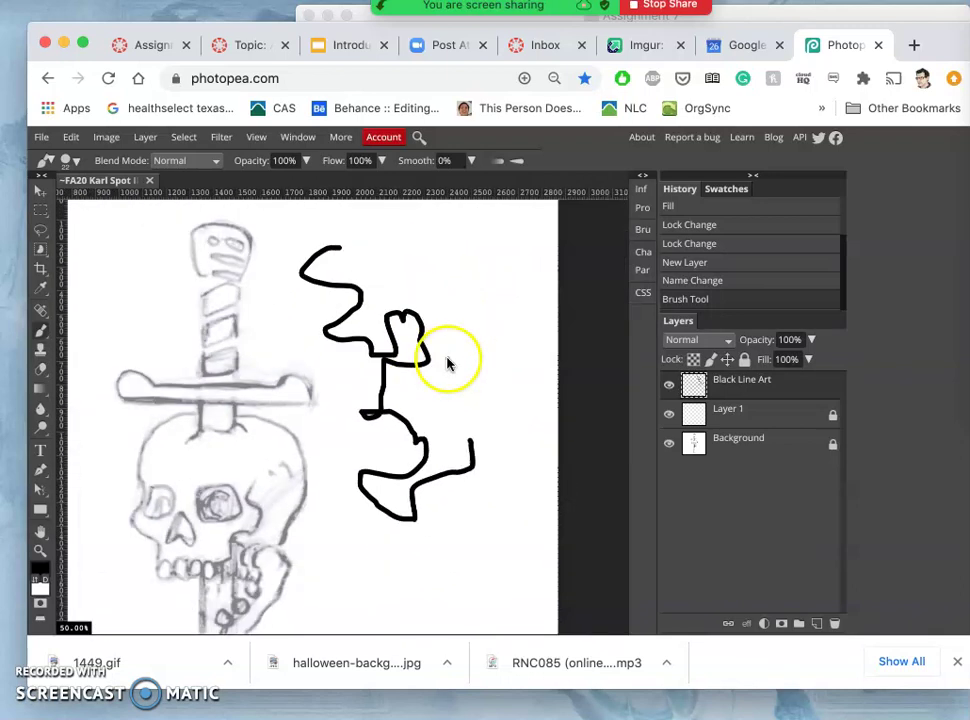
Set the brush smoothing to 100% and draw a second wavy test line to the right of the first
left_click(471, 163)
left_click_drag(407, 186, 493, 188)
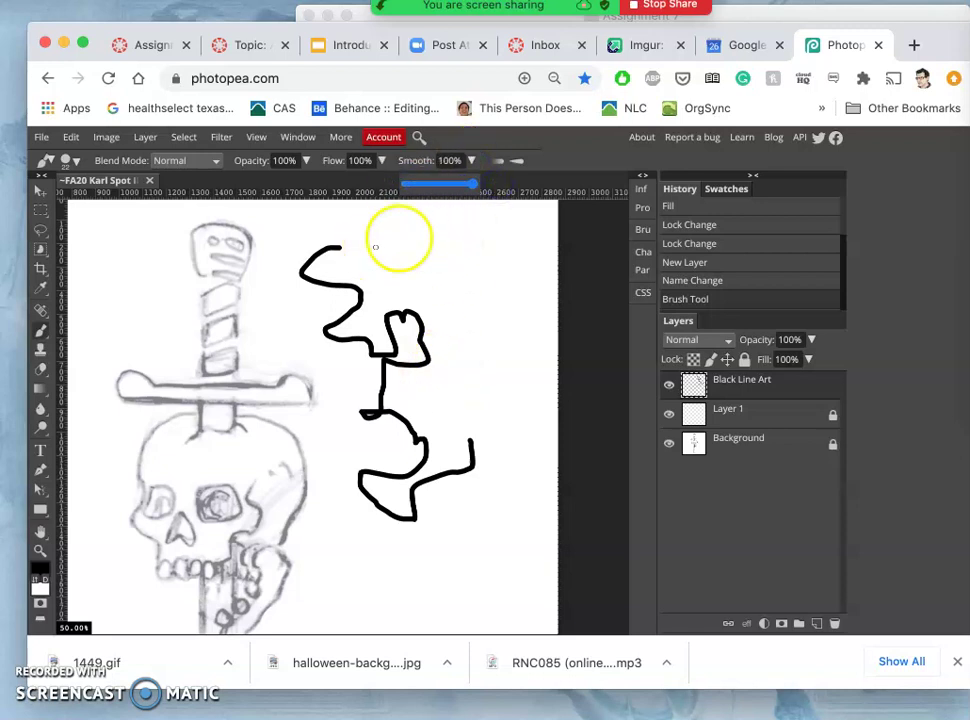
left_click(438, 230)
mouse_move(416, 264)
left_mouse_down()
mouse_move(483, 264)
mouse_move(493, 303)
mouse_move(448, 299)
mouse_move(437, 314)
mouse_move(466, 313)
mouse_move(476, 344)
mouse_move(492, 342)
mouse_move(483, 311)
mouse_move(496, 299)
mouse_move(519, 314)
mouse_move(522, 380)
mouse_move(469, 367)
mouse_move(462, 382)
mouse_move(481, 420)
mouse_move(499, 427)
mouse_move(507, 404)
mouse_move(526, 409)
mouse_move(502, 455)
mouse_move(520, 525)
mouse_move(443, 531)
left_mouse_up()
Examine the curves and corners of the smoothed test line up close and compare them with the unsmoothed line
scroll(484, 514, "up", 5)
scroll(484, 514, "right", 6)
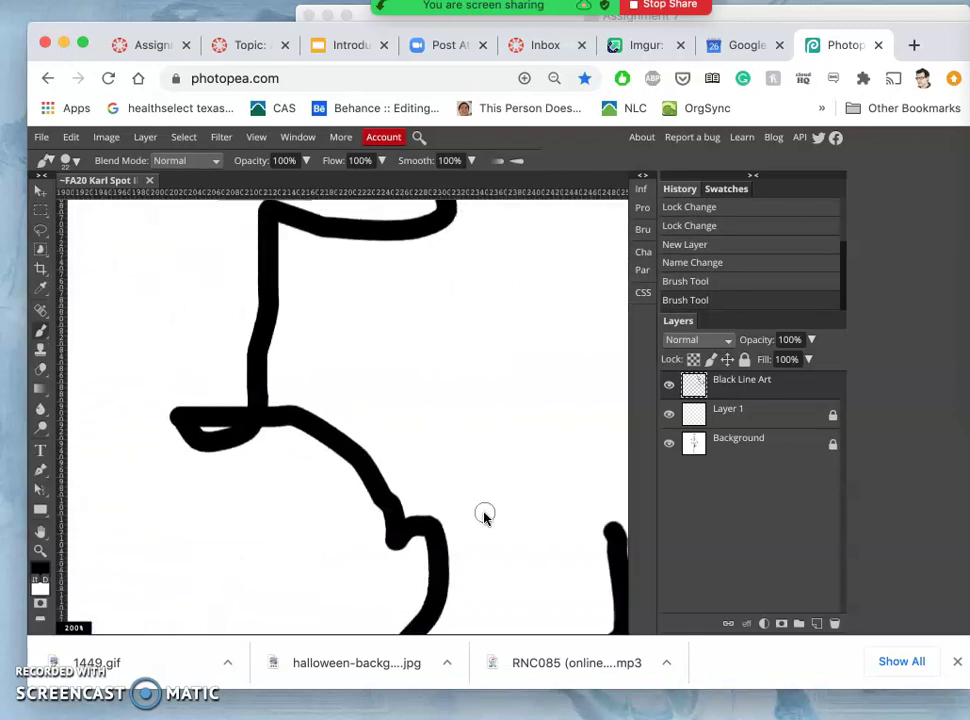
scroll(484, 514, "up", 5)
scroll(484, 514, "right", 5)
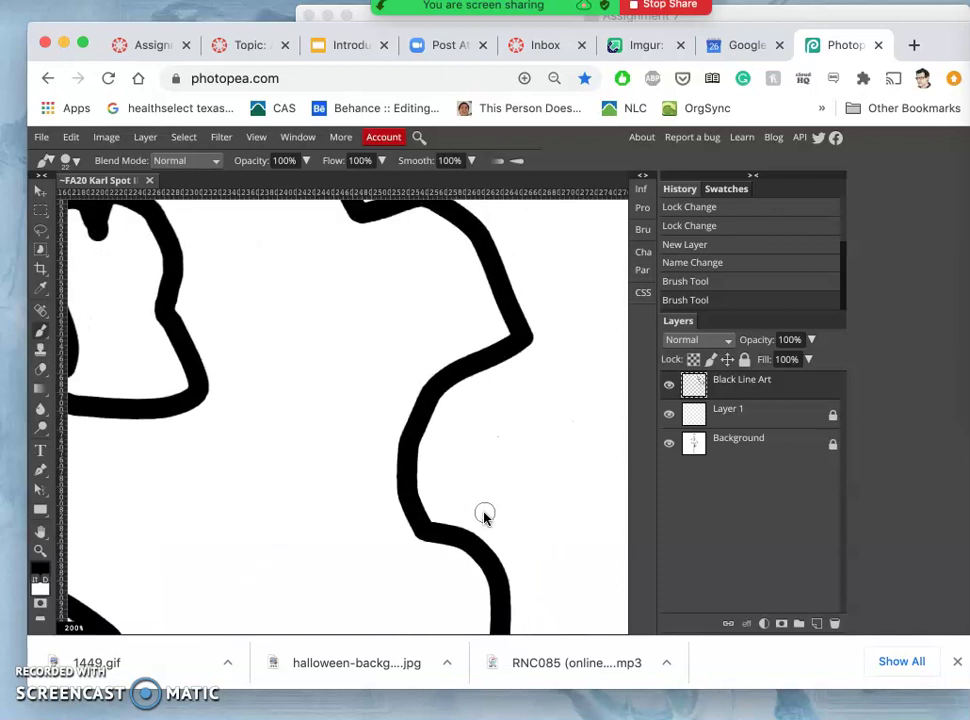
scroll(484, 514, "up", 4)
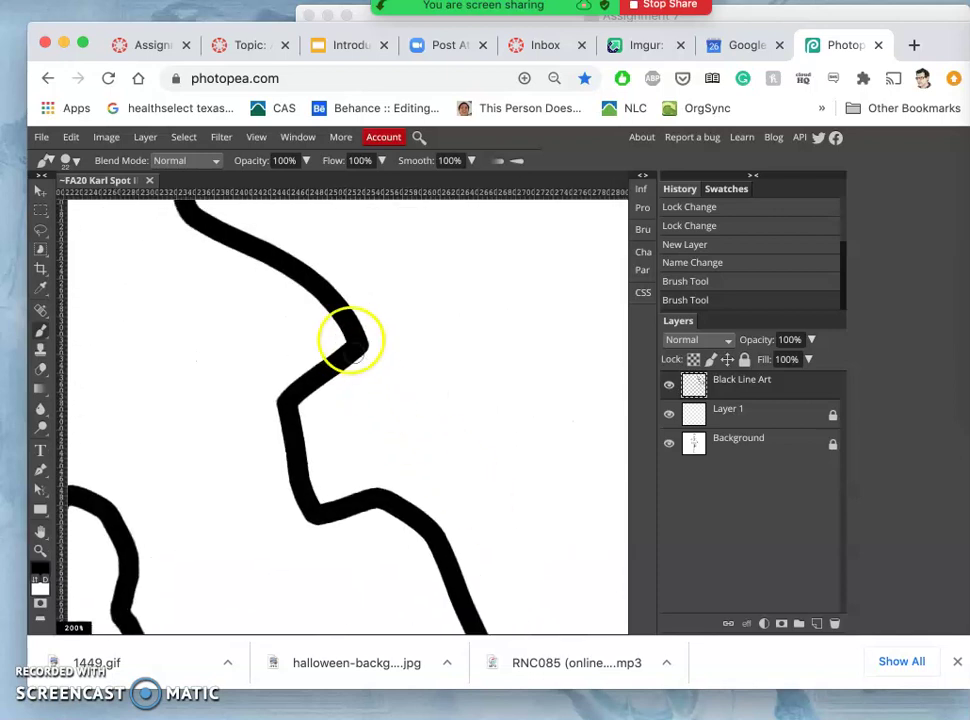
scroll(358, 351, "up", 2)
scroll(358, 351, "left", 2)
scroll(357, 352, "left", 5)
scroll(359, 350, "down", 3)
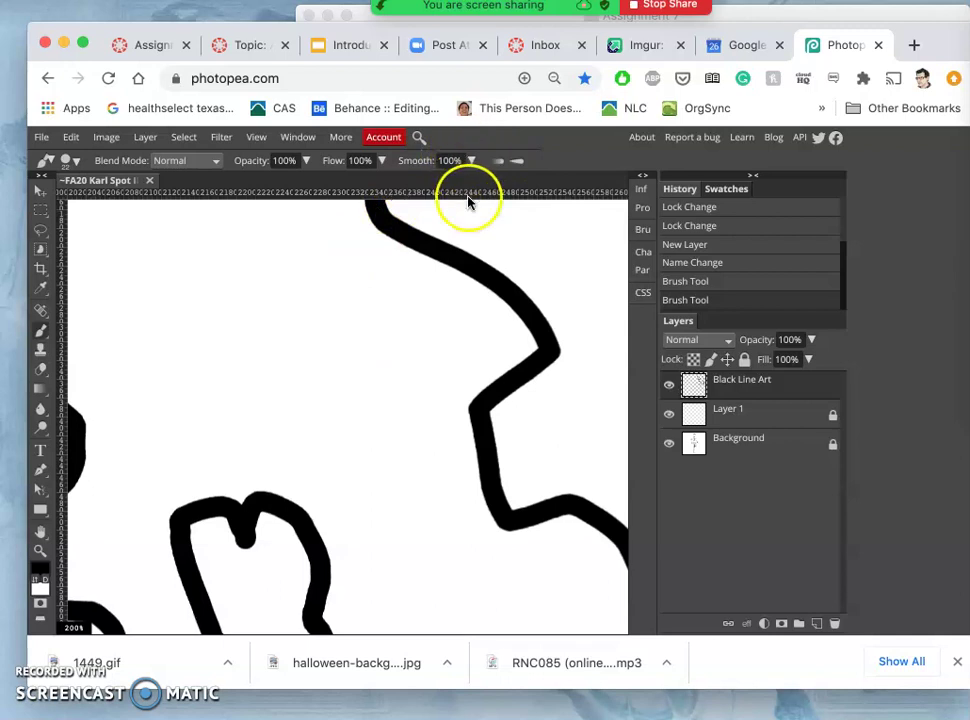
key("super+minus")
key("super+minus")
scroll(468, 201, "down", 2)
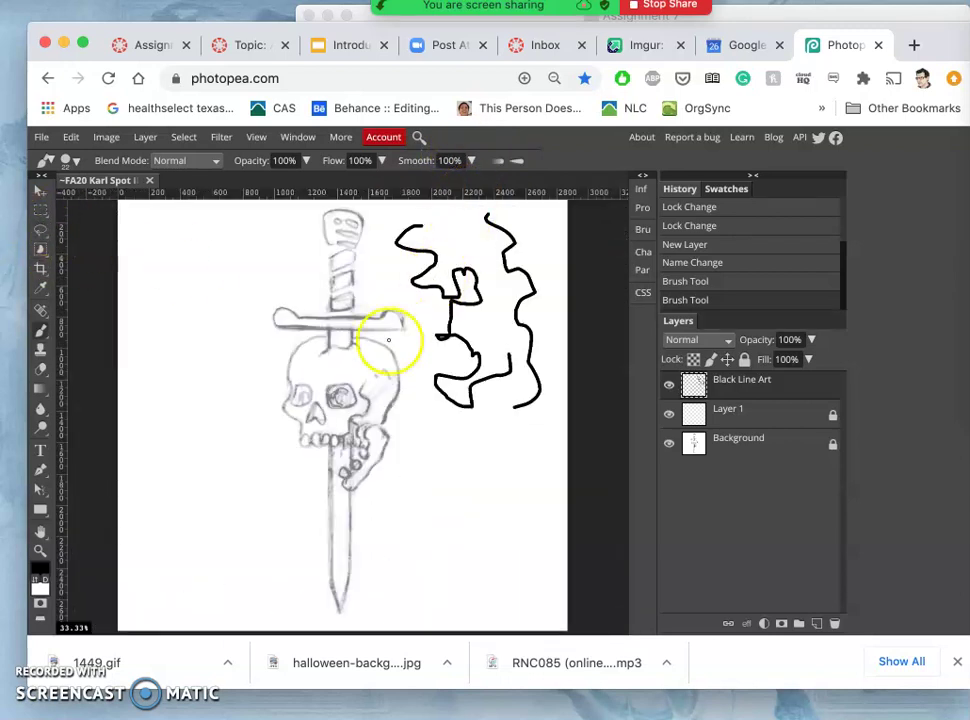
Clear both test lines from the Black Line Art layer and set the brush smoothing to 69%
key("ctrl+a")
key("Delete")
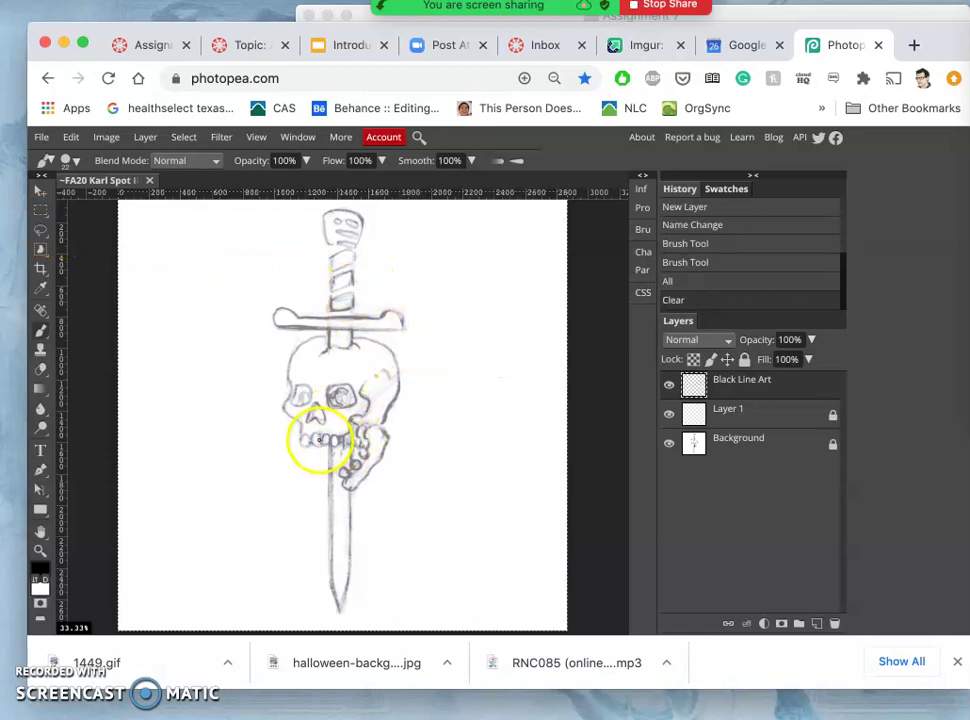
left_click(471, 162)
left_click_drag(455, 186, 452, 189)
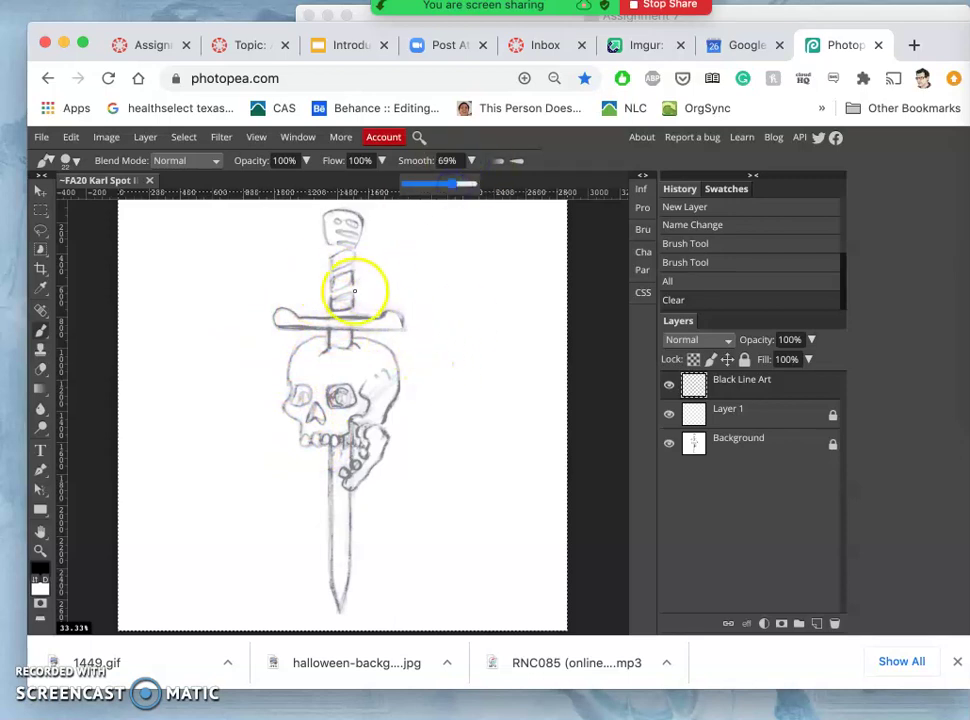
Set the browser page zoom to 50% to gain more workspace around the canvas
key("super+equal")
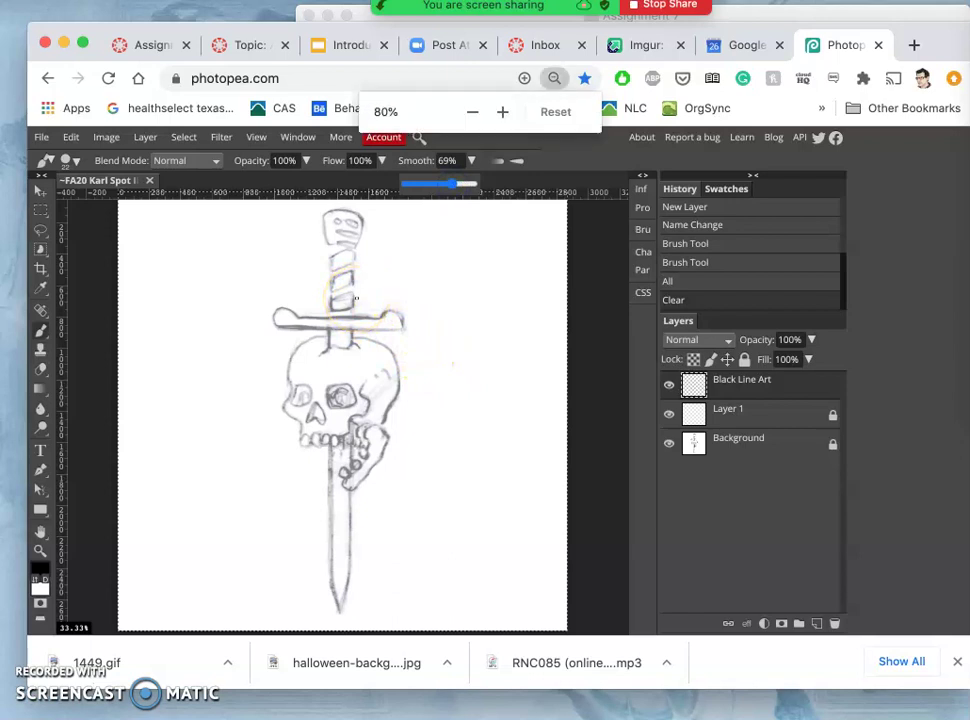
key("super+equal")
key("super+minus")
key("super+minus")
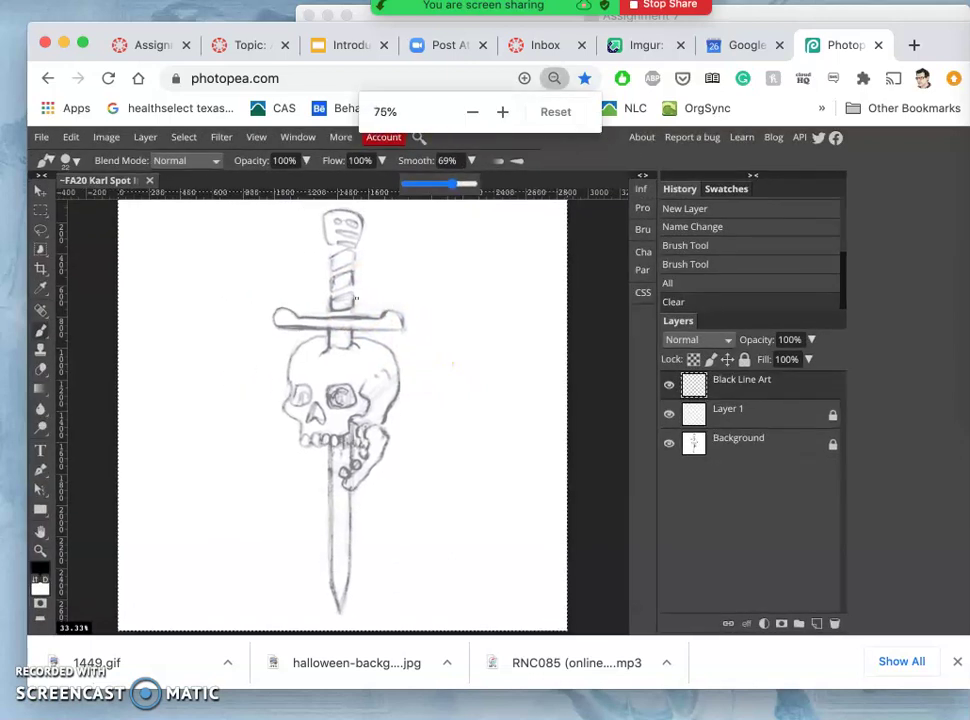
key("super+minus")
key("super+minus")
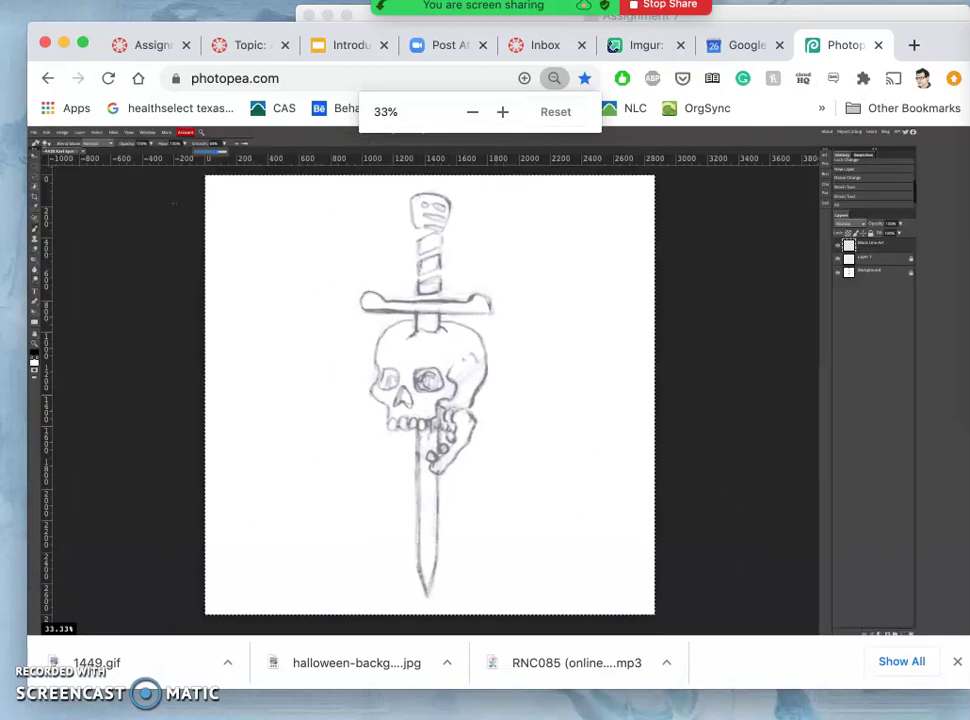
key("super+equal")
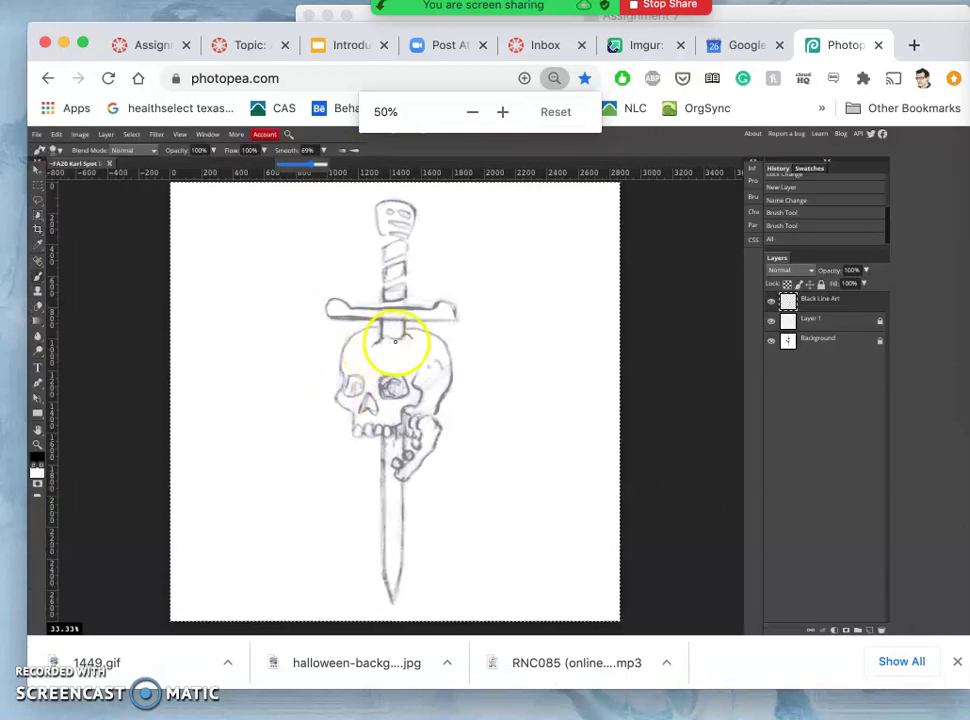
Try a small brush dab in the blank area beside the sword's hilt and undo it
key("Delete")
left_click(536, 234)
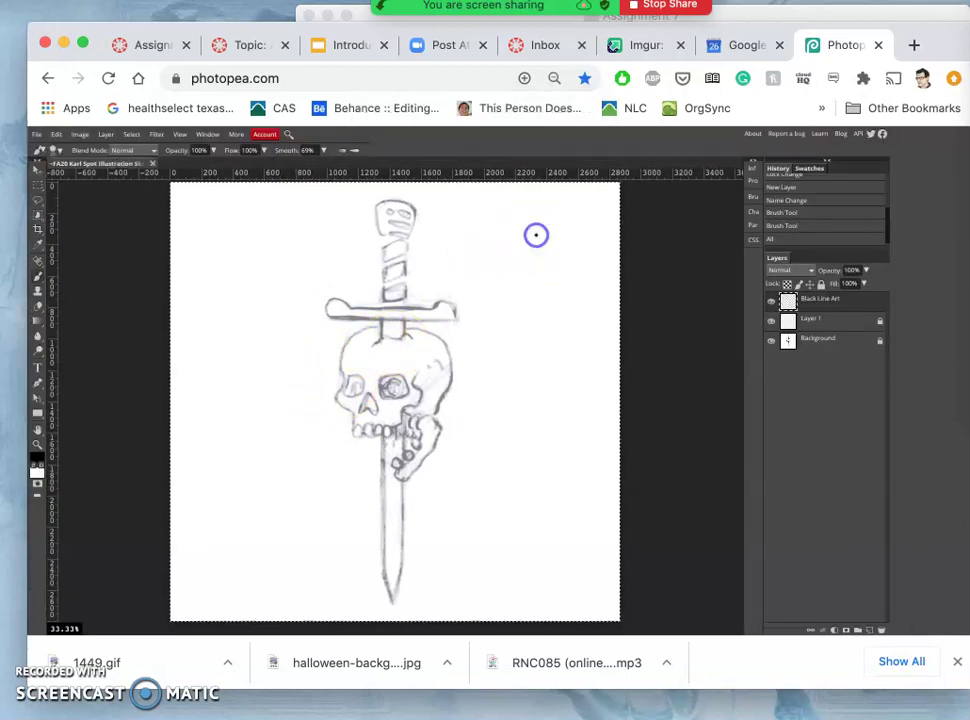
key("super+z")
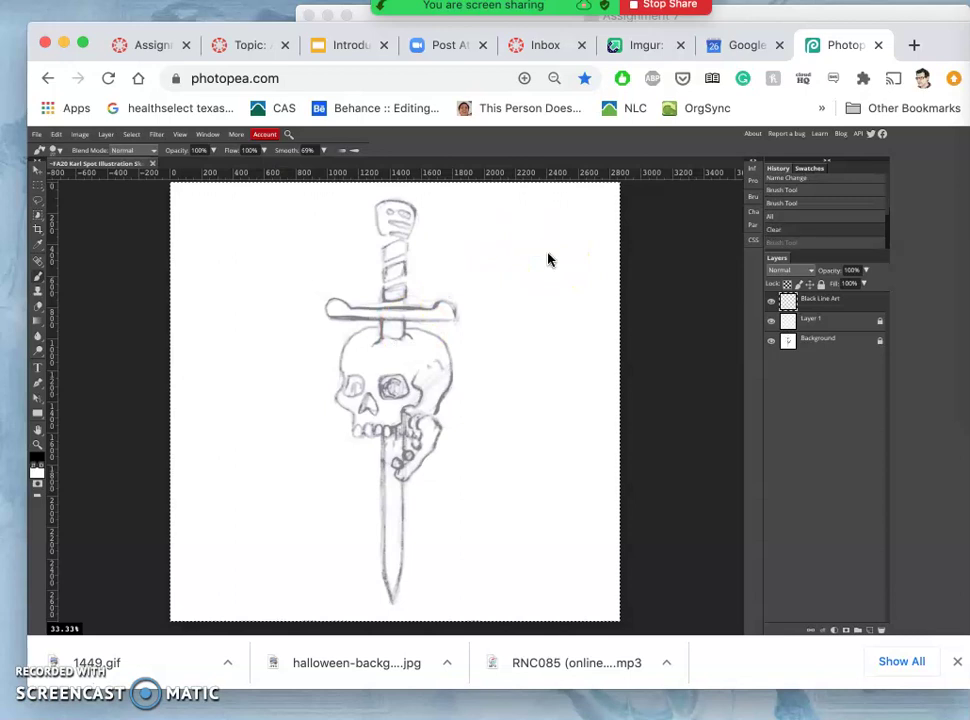
Set the brush size to 10 px for inking the skull's eye sockets up close
key("super+equal")
key("super+equal")
key("super+equal")
key("super+equal")
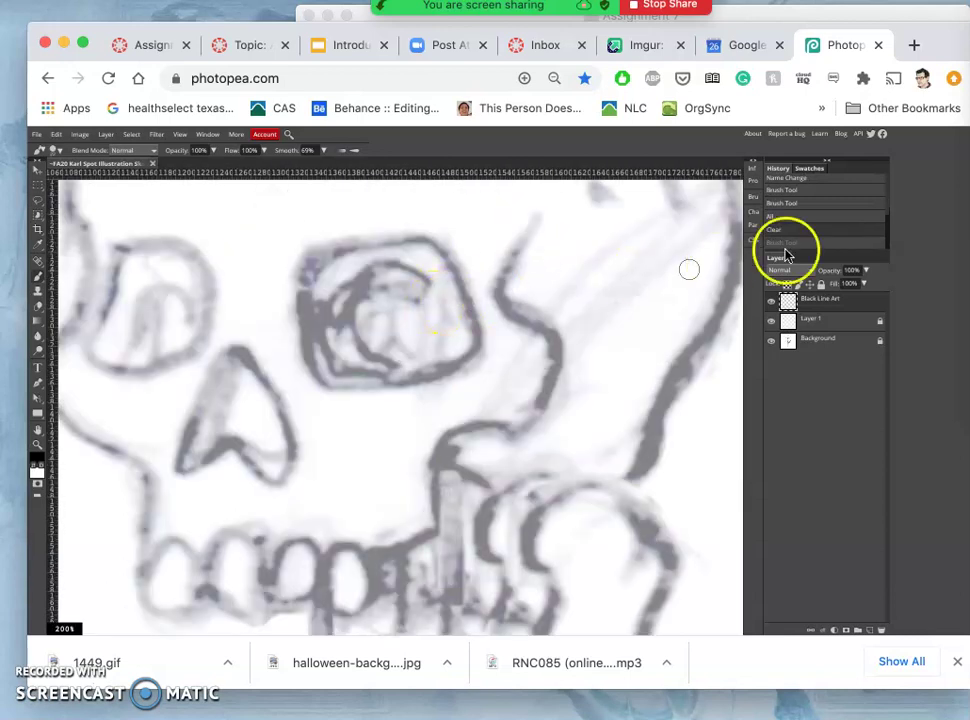
mouse_move(448, 303)
left_mouse_down()
mouse_move(309, 281)
mouse_move(309, 362)
left_mouse_up()
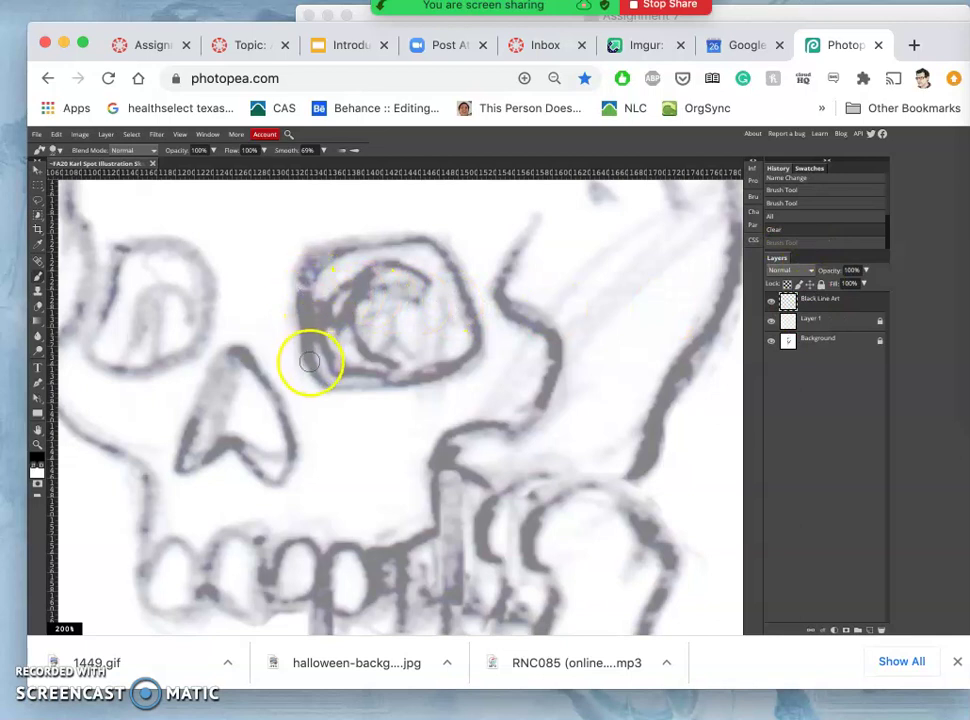
left_click(55, 150)
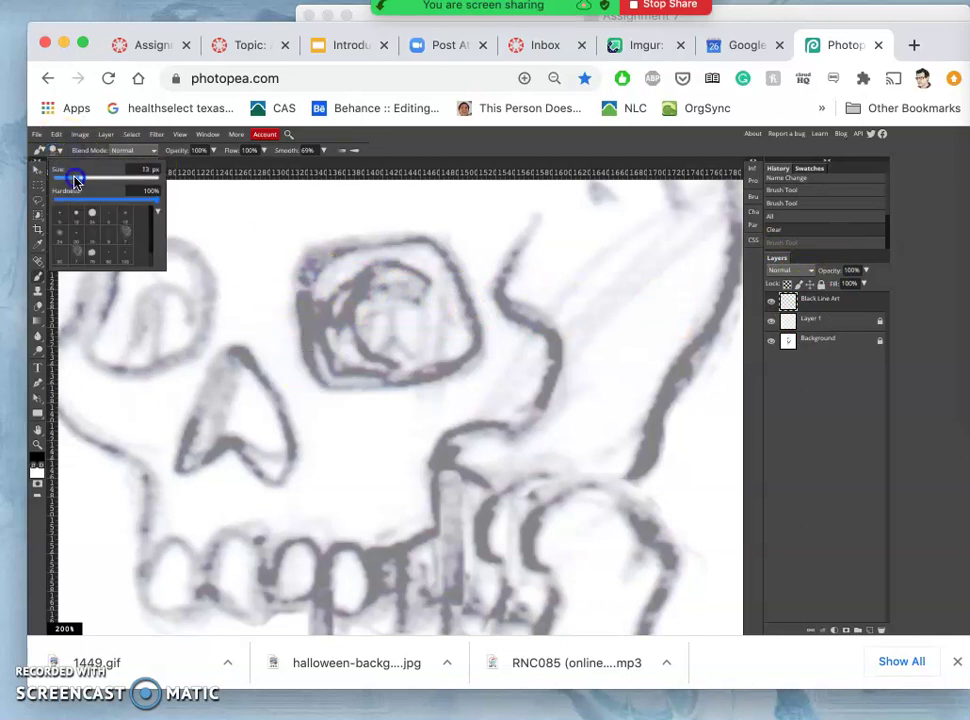
left_click_drag(73, 180, 70, 180)
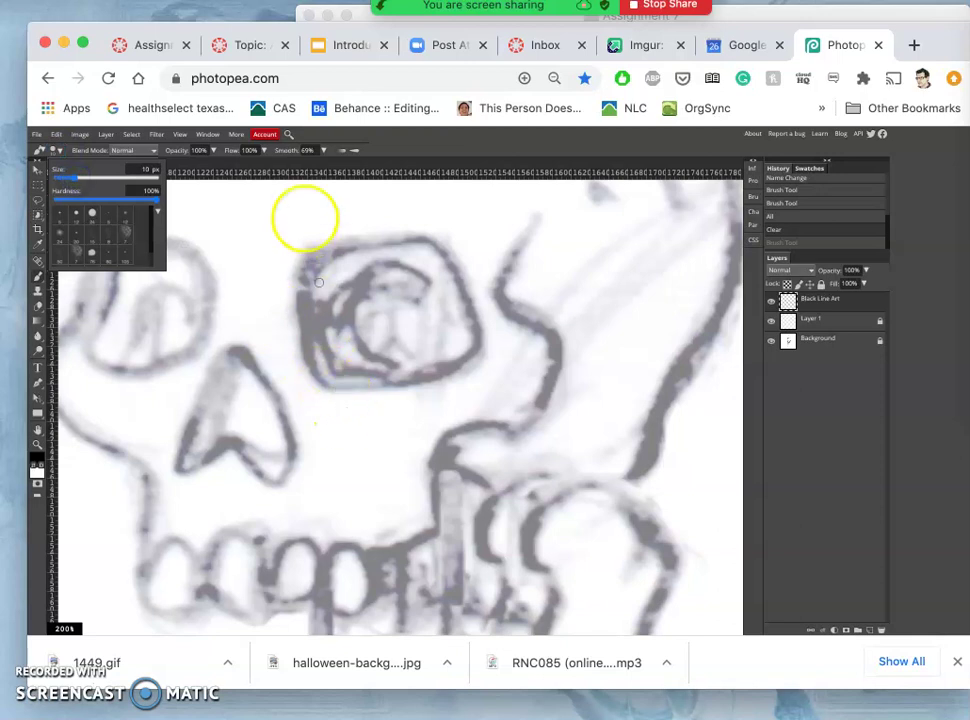
Ink the outline of the skull's larger, squarish eye socket in black, following the sketch from its lower corner all the way around
left_click_drag(312, 263, 323, 388)
left_click(324, 384)
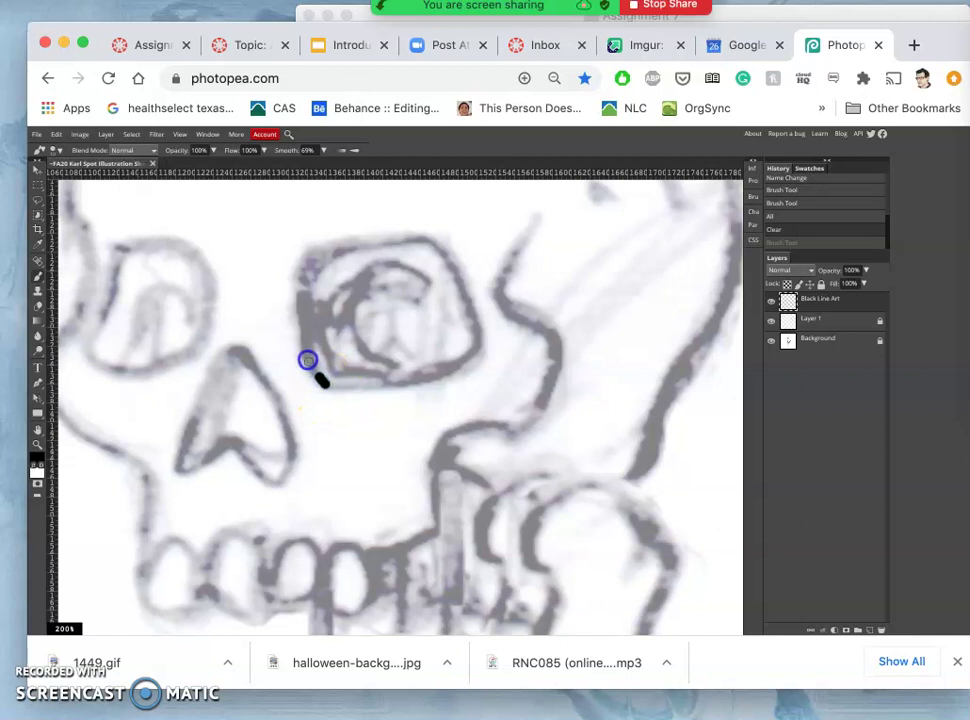
mouse_move(305, 342)
left_mouse_down()
mouse_move(302, 262)
mouse_move(318, 249)
mouse_move(355, 257)
mouse_move(394, 247)
left_mouse_up()
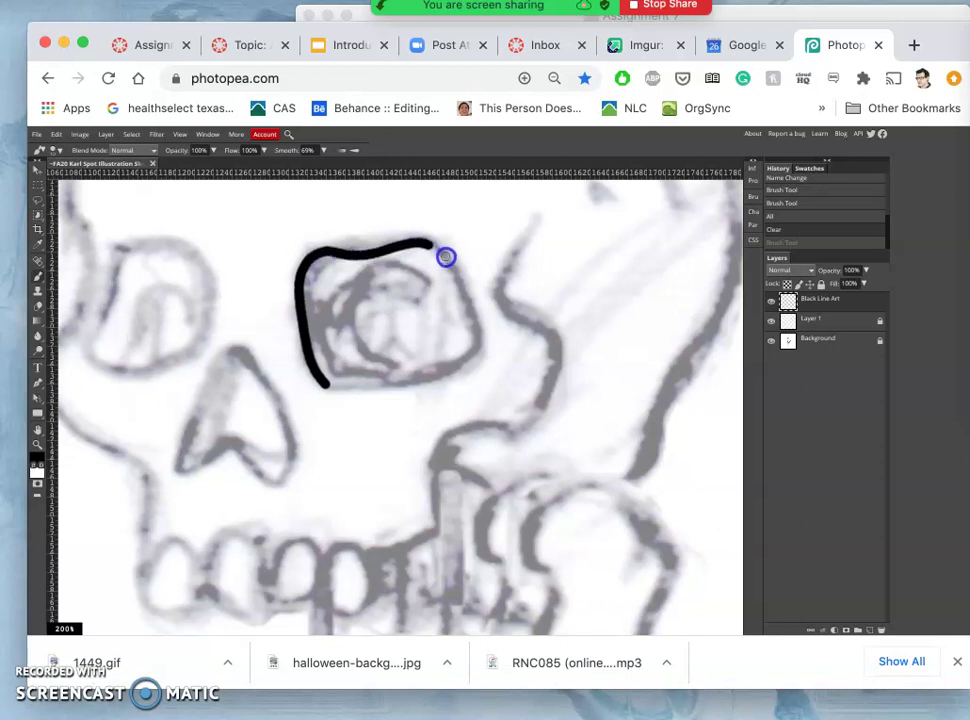
mouse_move(452, 276)
left_mouse_down()
mouse_move(485, 349)
mouse_move(429, 378)
mouse_move(387, 382)
left_mouse_up()
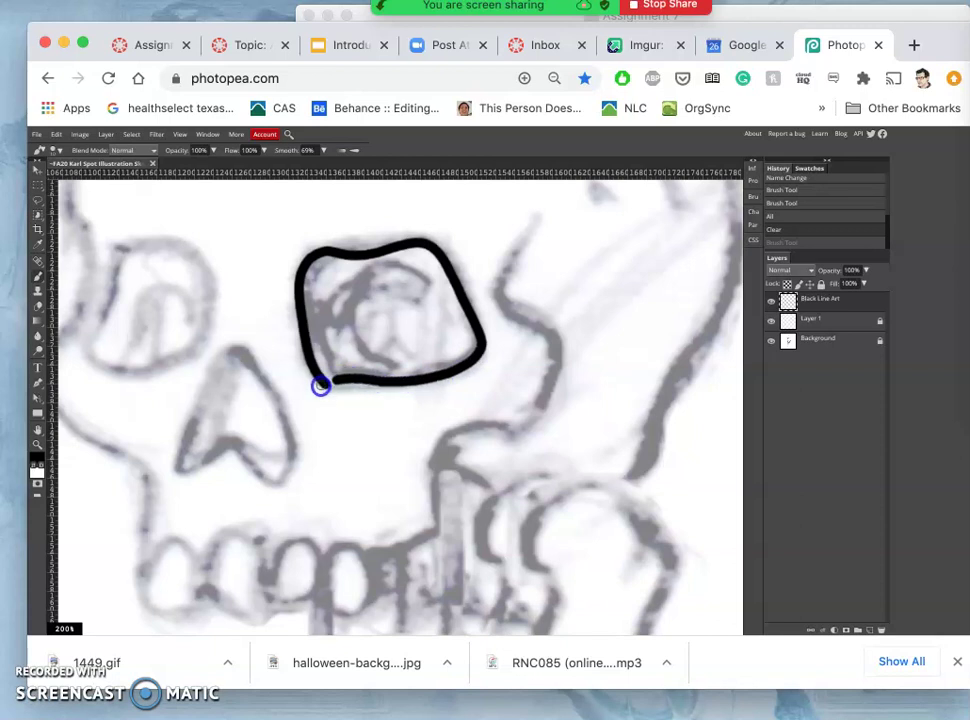
left_click(320, 386)
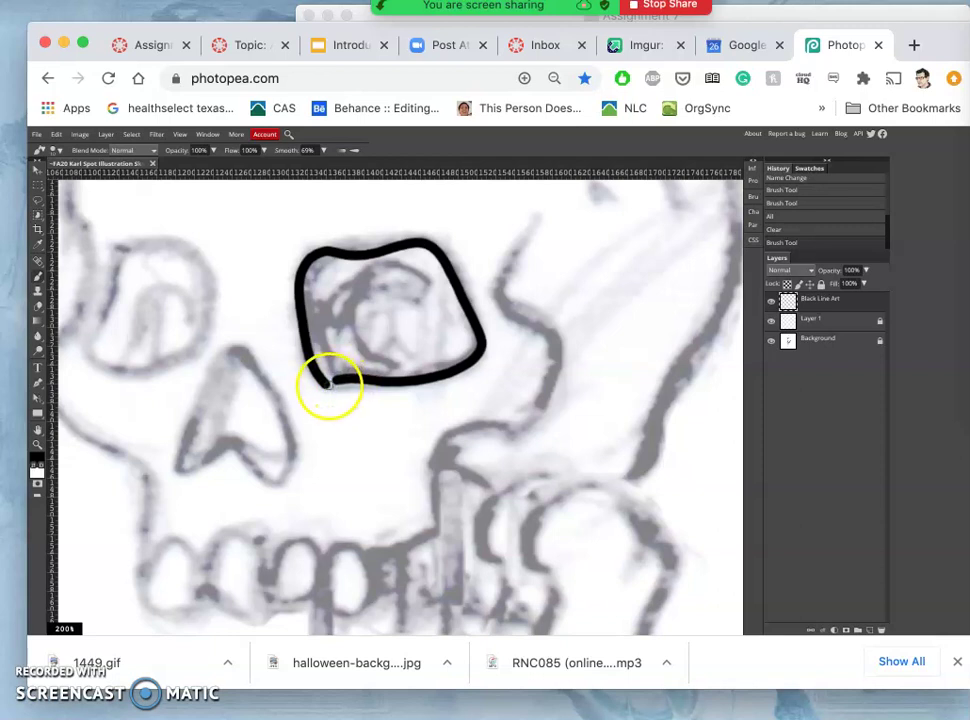
left_click(326, 386)
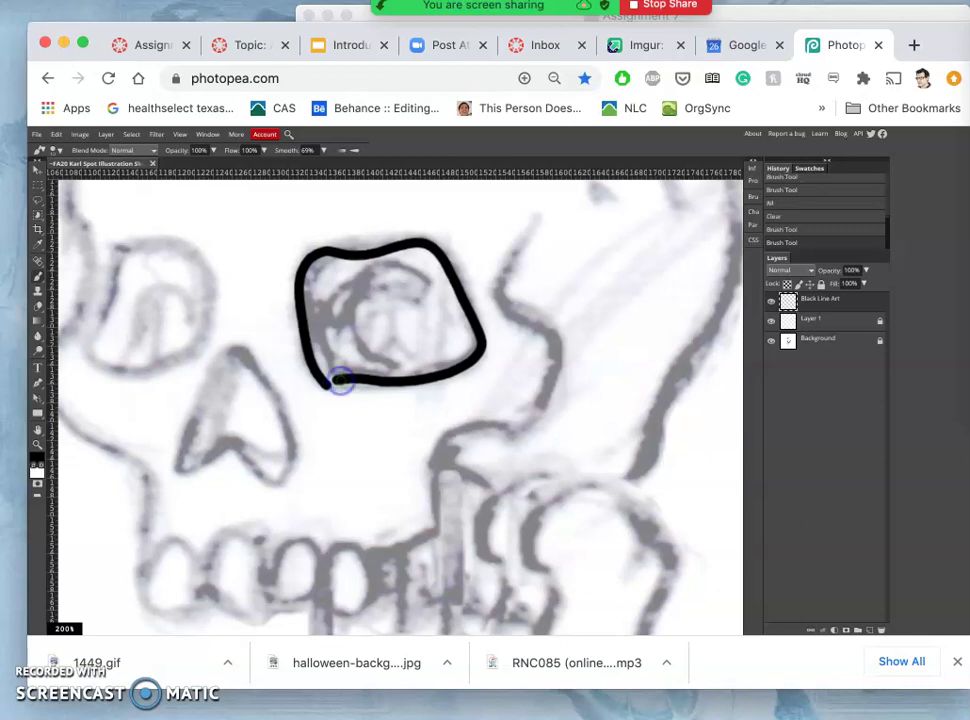
mouse_move(340, 381)
left_mouse_down()
mouse_move(389, 390)
mouse_move(462, 350)
left_mouse_up()
Hide Layer 1 and the Background to examine the inked socket on its own, and show both layers again
scroll(461, 348, "up", 2)
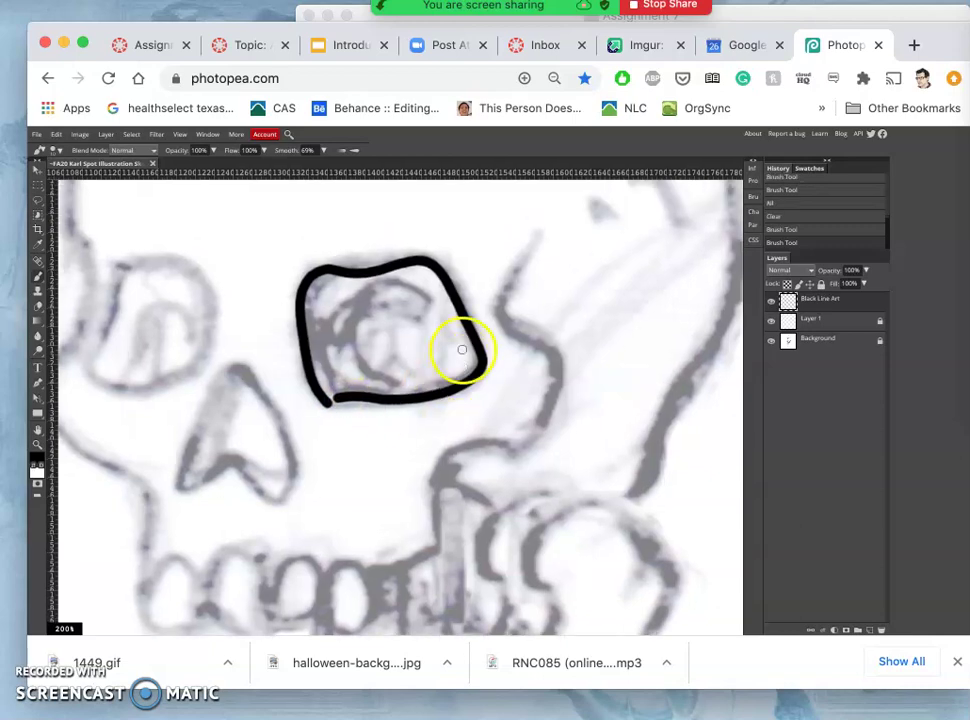
left_click(770, 321)
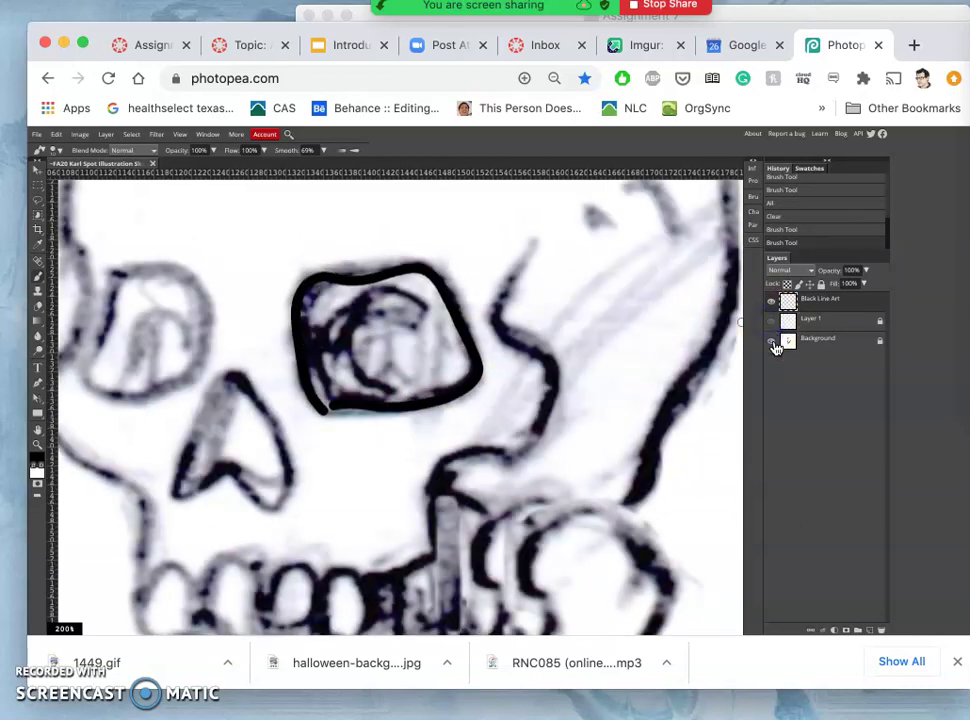
left_click(773, 342)
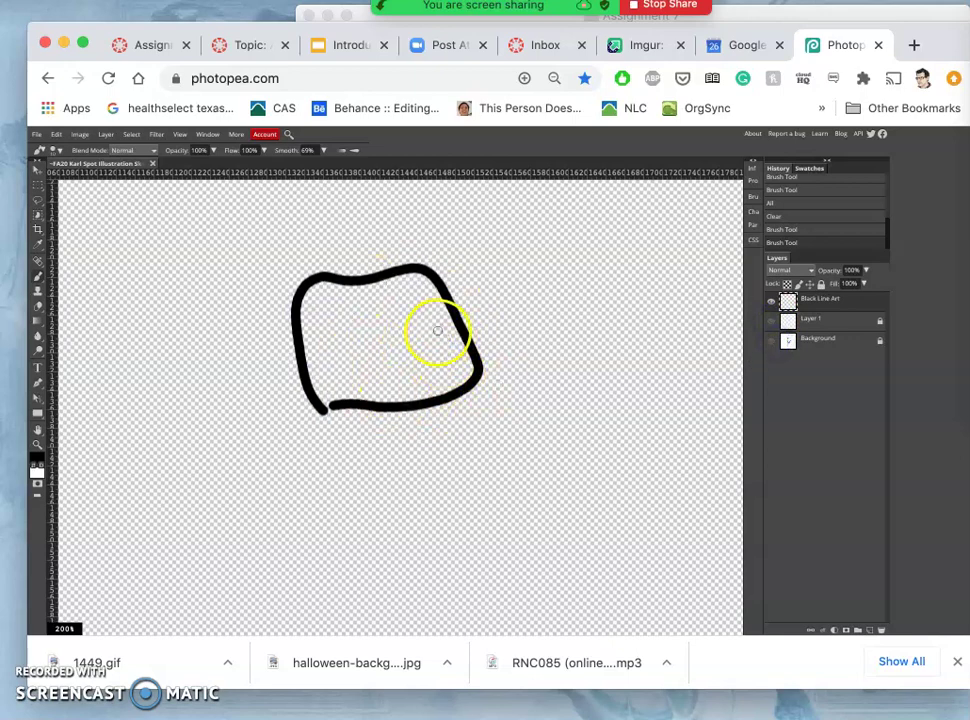
left_click(772, 342)
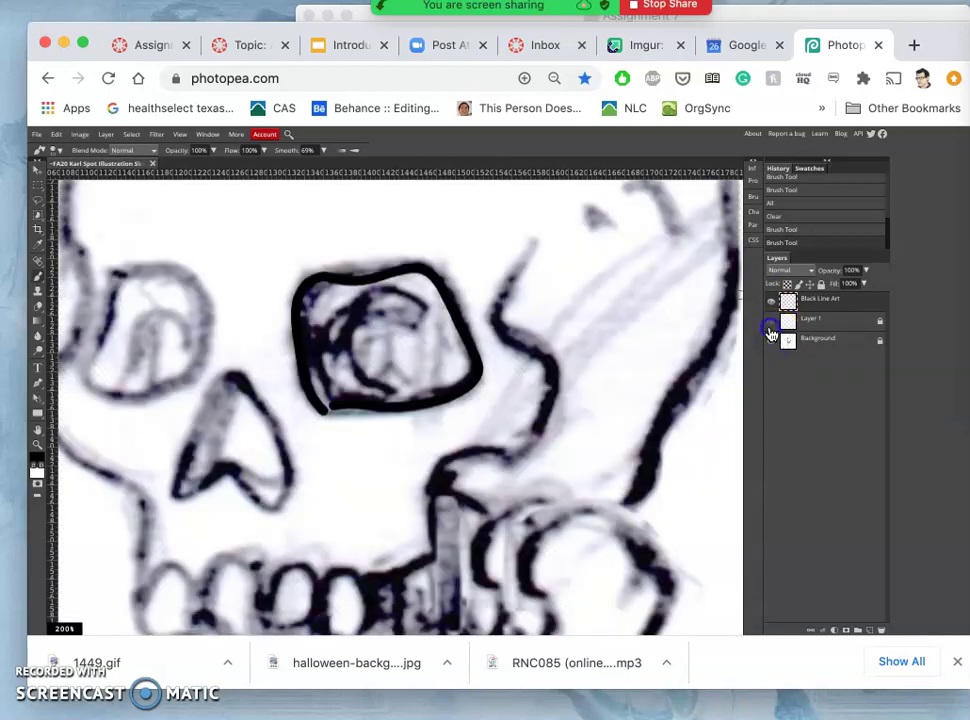
left_click(770, 321)
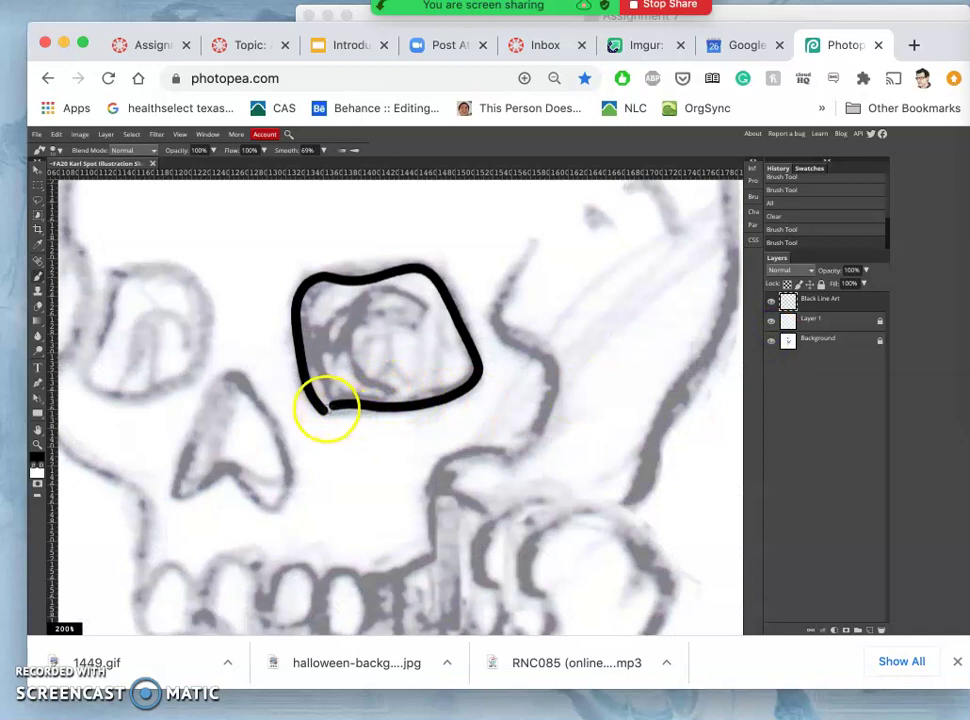
Close the gap at the larger socket's lower corner and ink the outline of the smaller, rounded eye socket
left_click(325, 408)
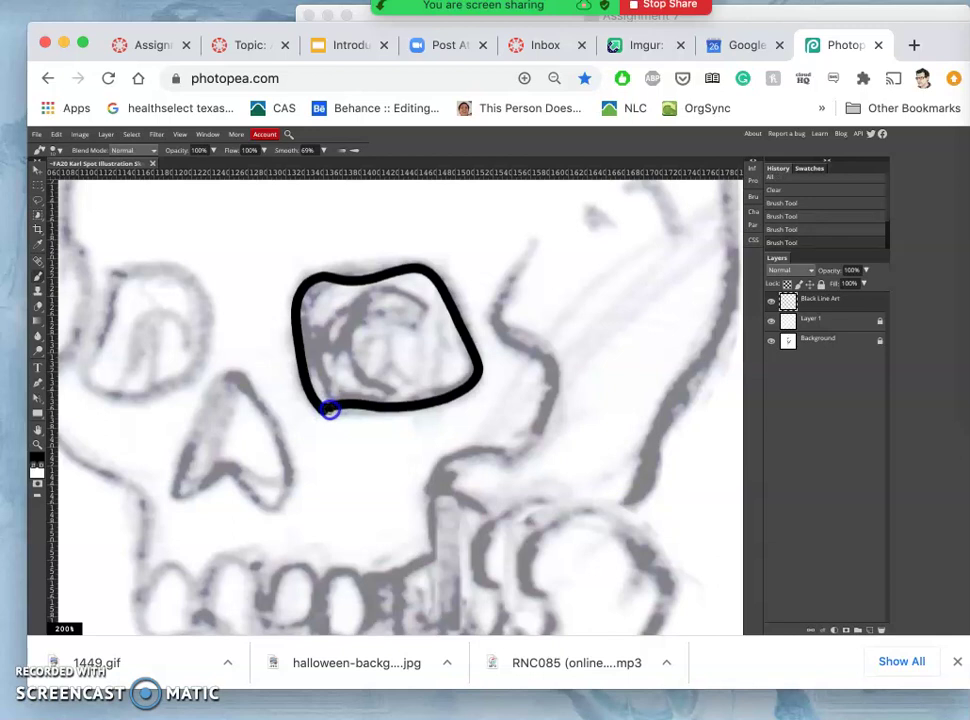
left_click(329, 411)
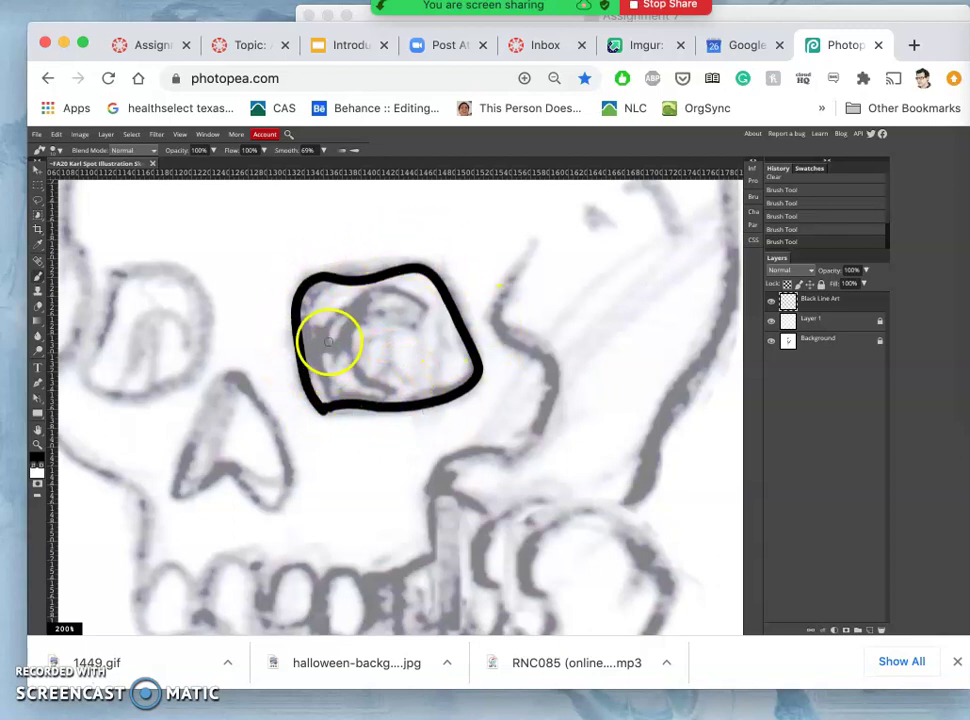
scroll(275, 383, "left", 1)
scroll(274, 383, "left", 2)
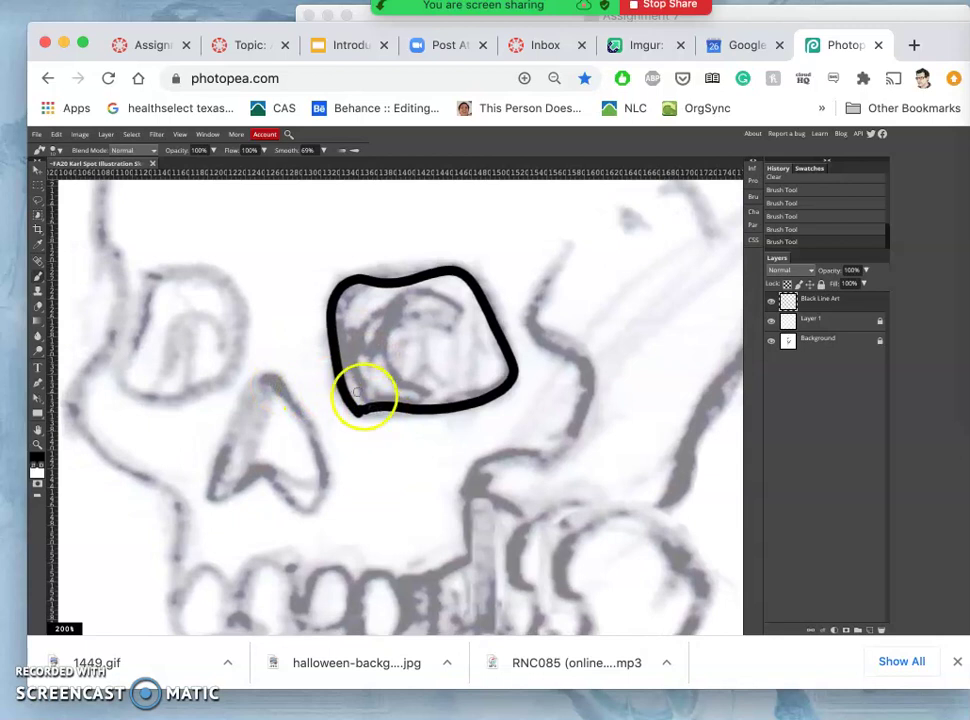
left_click(123, 385)
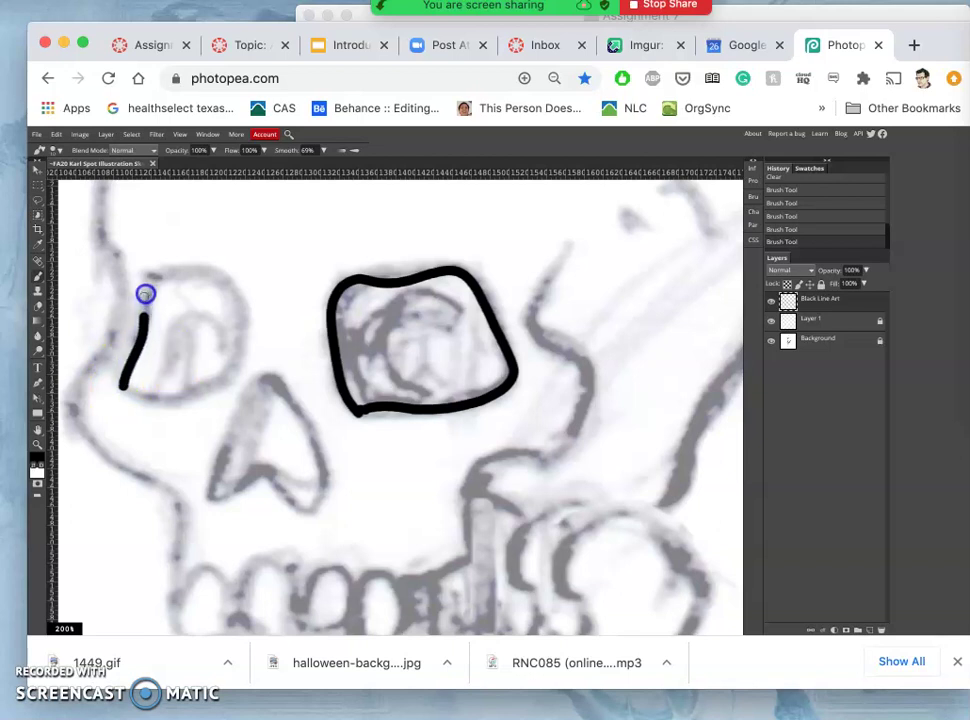
mouse_move(152, 281)
left_mouse_down()
mouse_move(182, 264)
mouse_move(219, 274)
mouse_move(240, 318)
mouse_move(227, 378)
mouse_move(212, 394)
mouse_move(163, 400)
left_mouse_up()
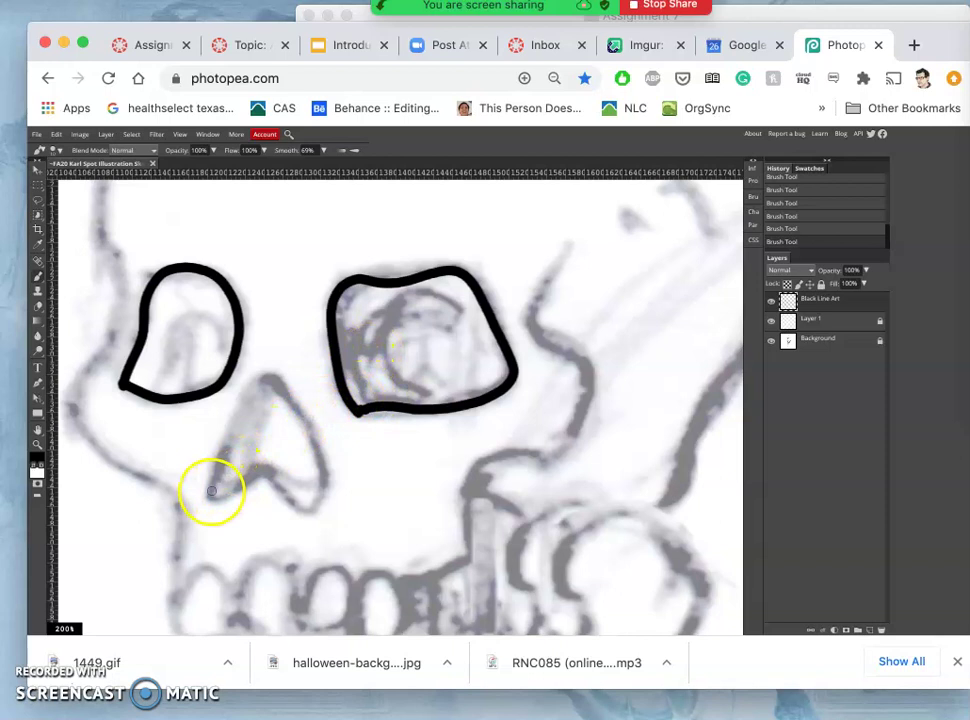
Ink the outline of the skull's nose cavity, closing it at the pointed lower corner
left_click_drag(211, 490, 211, 486)
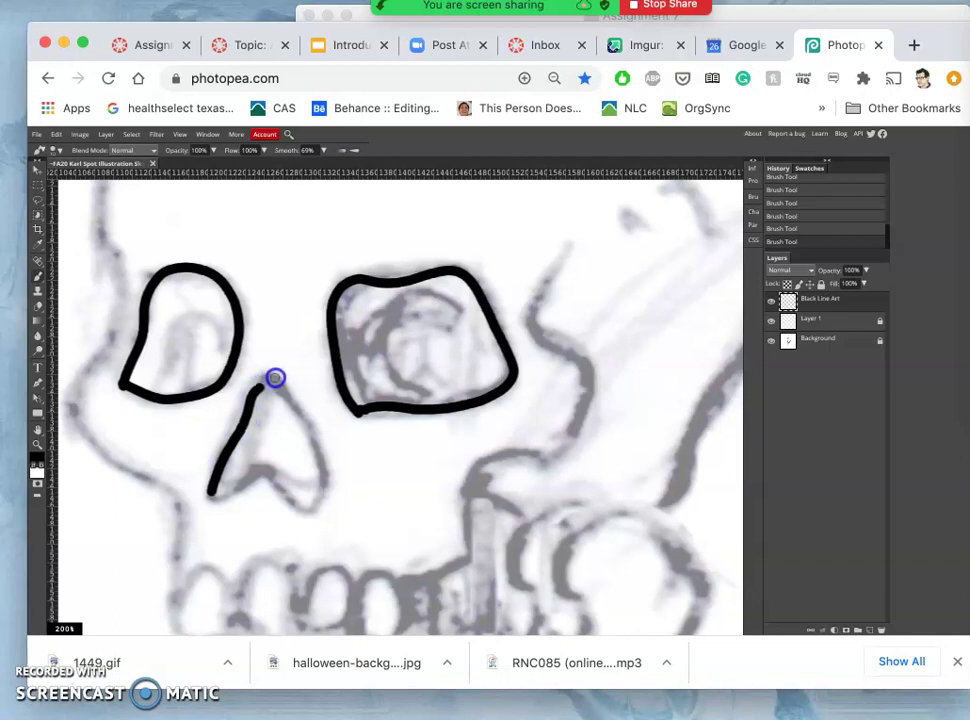
mouse_move(284, 378)
left_mouse_down()
mouse_move(316, 447)
mouse_move(317, 518)
left_mouse_up()
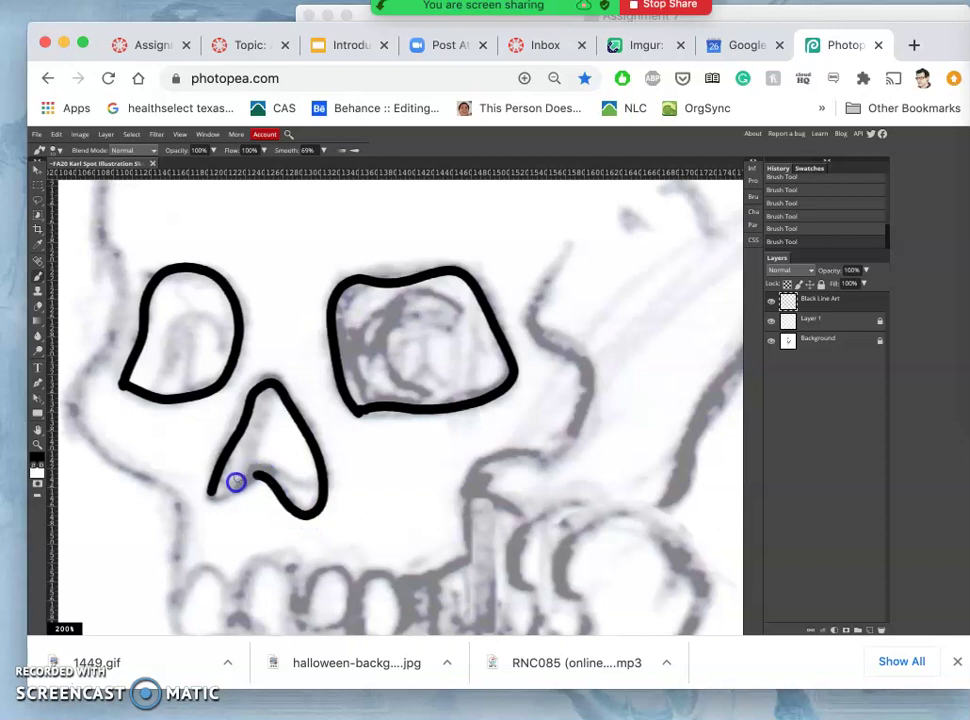
left_click_drag(226, 495, 218, 503)
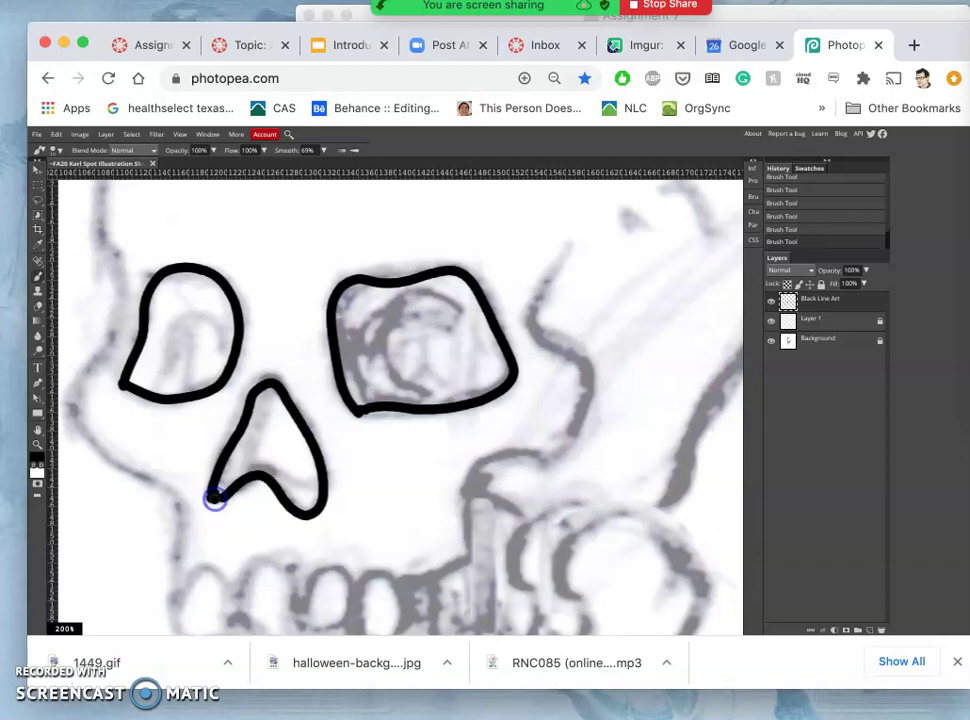
Ink two curved inner lines in the larger eye socket and an inner arc in the smaller one, keeping the 10 px brush
left_click(57, 150)
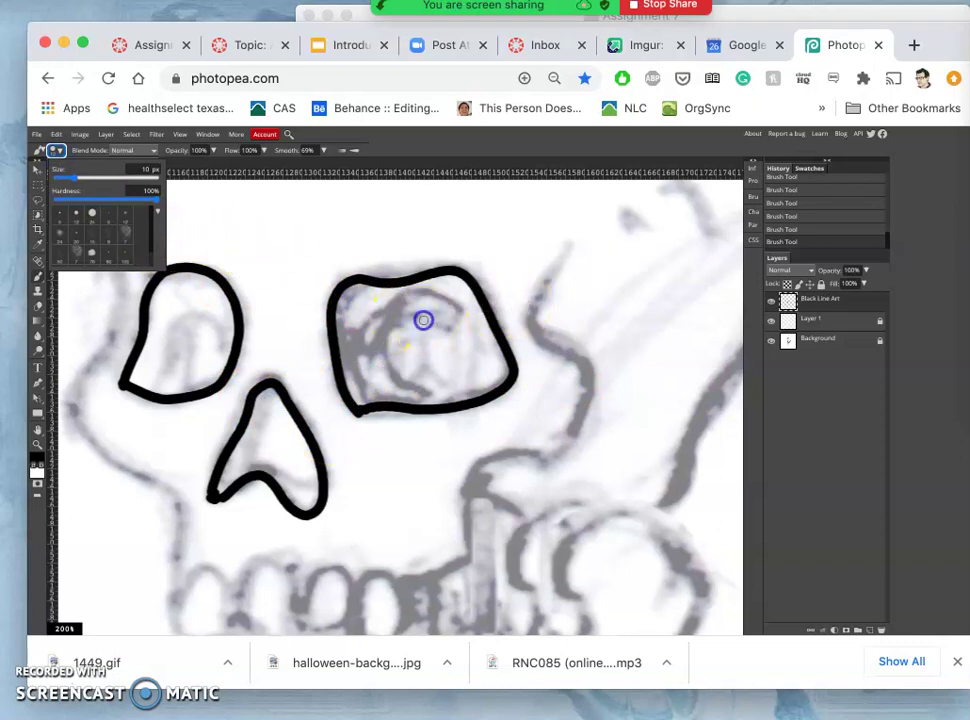
mouse_move(423, 320)
left_mouse_down()
mouse_move(400, 318)
mouse_move(387, 357)
mouse_move(408, 389)
mouse_move(423, 392)
left_mouse_up()
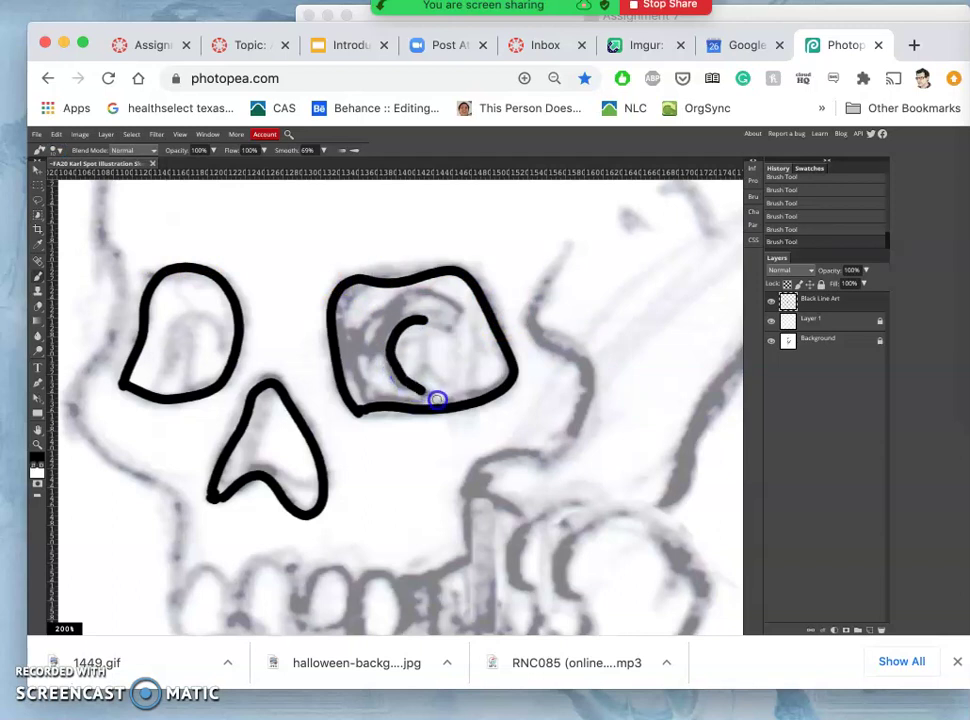
left_click_drag(459, 391, 497, 381)
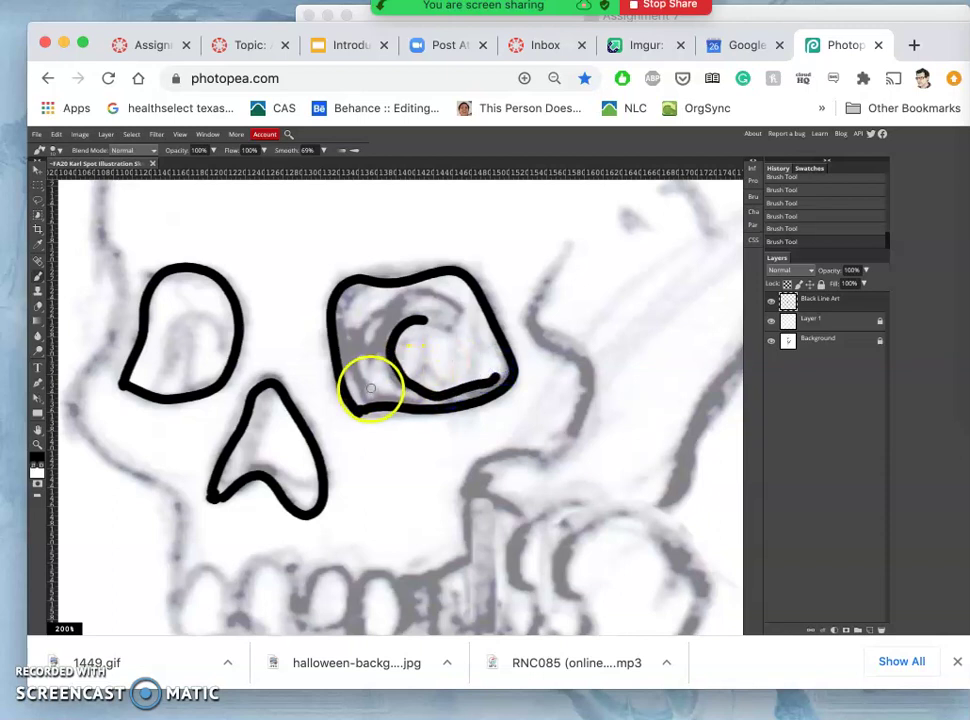
mouse_move(365, 392)
left_mouse_down()
mouse_move(357, 327)
mouse_move(375, 311)
mouse_move(419, 312)
mouse_move(443, 294)
mouse_move(490, 348)
left_mouse_up()
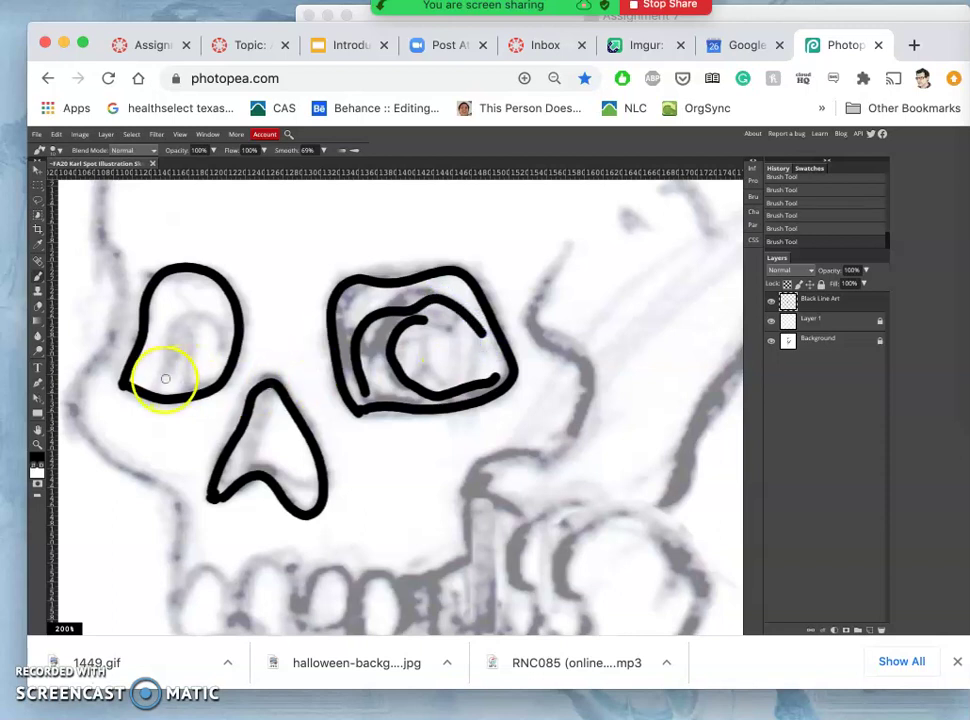
mouse_move(157, 384)
left_mouse_down()
mouse_move(171, 359)
mouse_move(166, 326)
mouse_move(193, 305)
mouse_move(224, 320)
mouse_move(225, 370)
left_mouse_up()
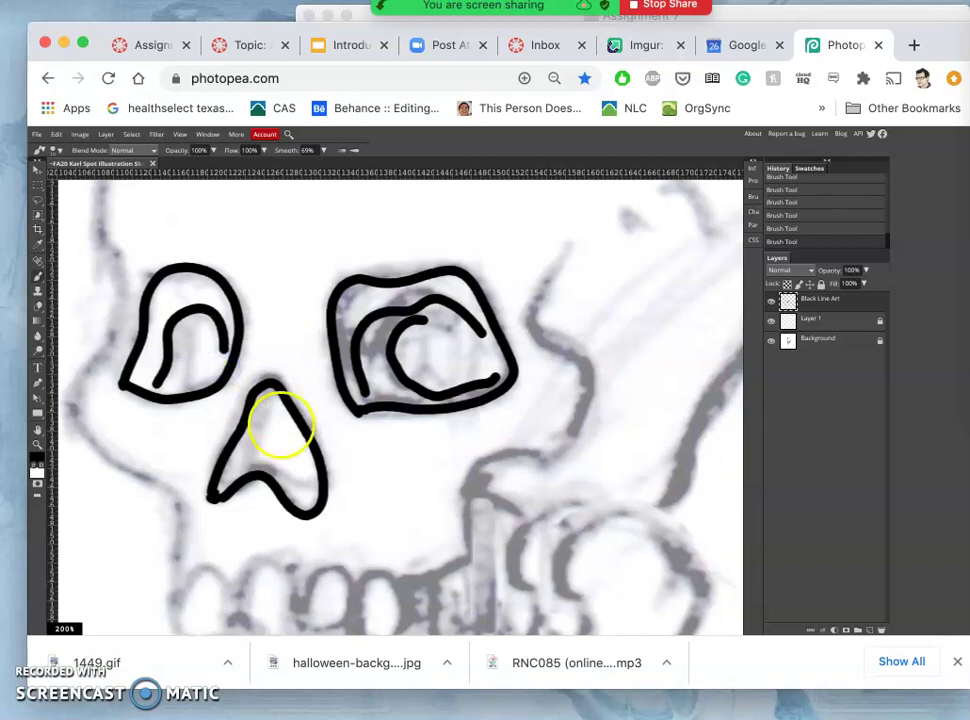
Ink the jagged crack line across the skull's crown where the sword blade enters, using the smoothed brush
key("super+minus")
key("super+minus")
key("super+minus")
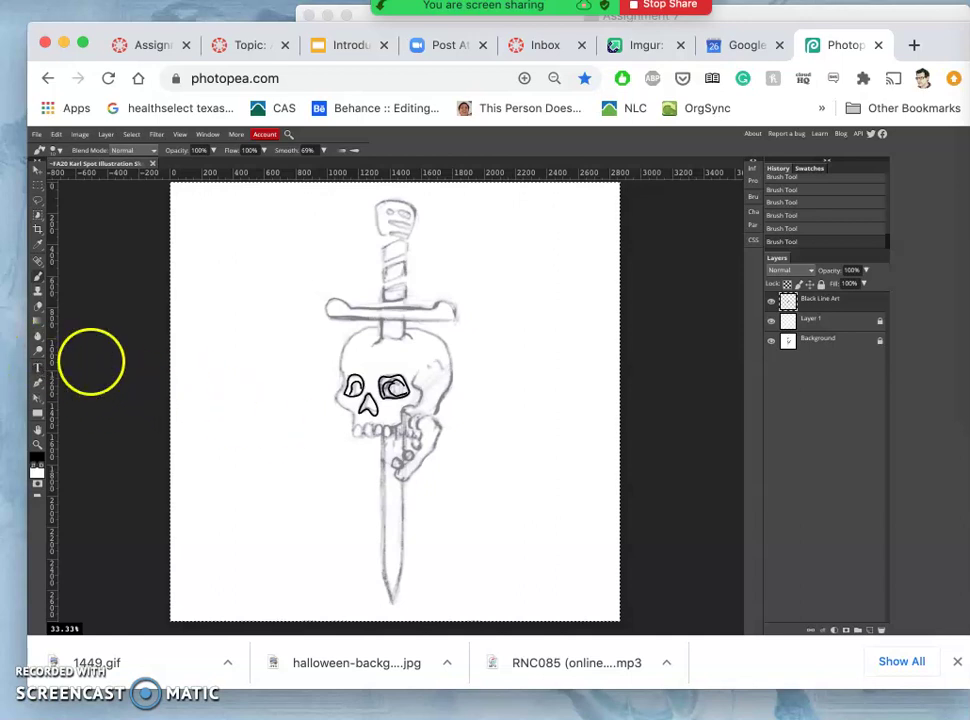
left_click(39, 446)
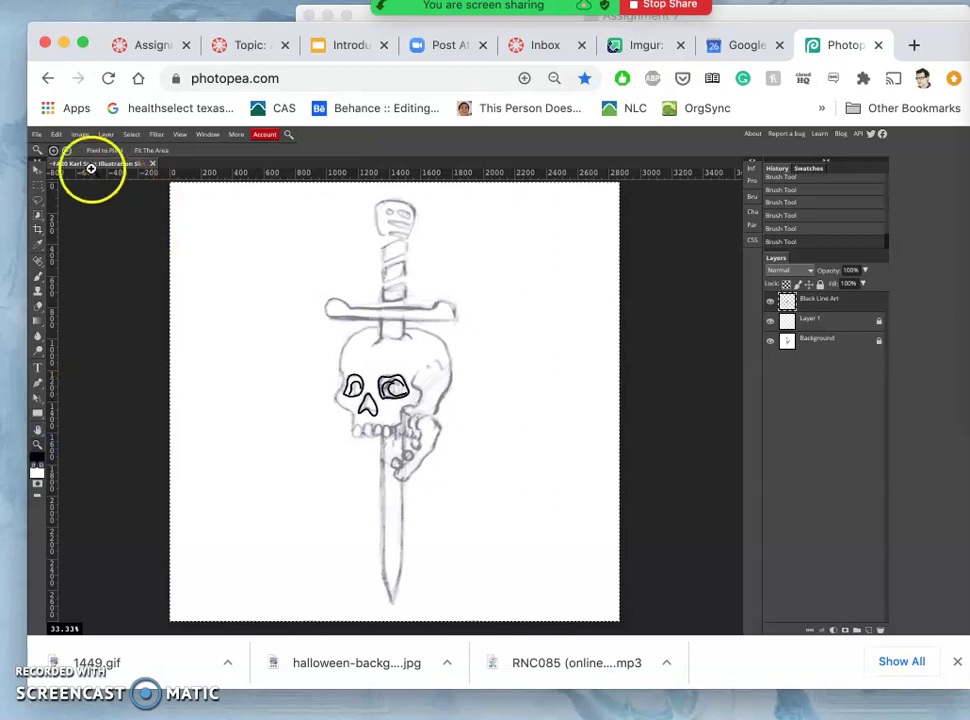
left_click(375, 362)
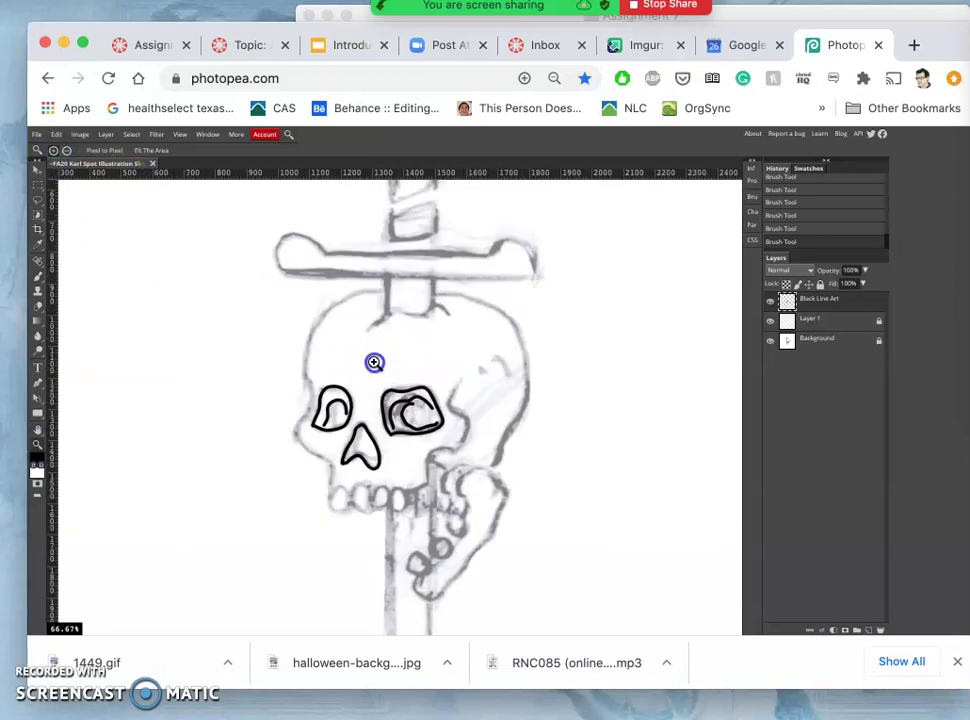
left_click(374, 362)
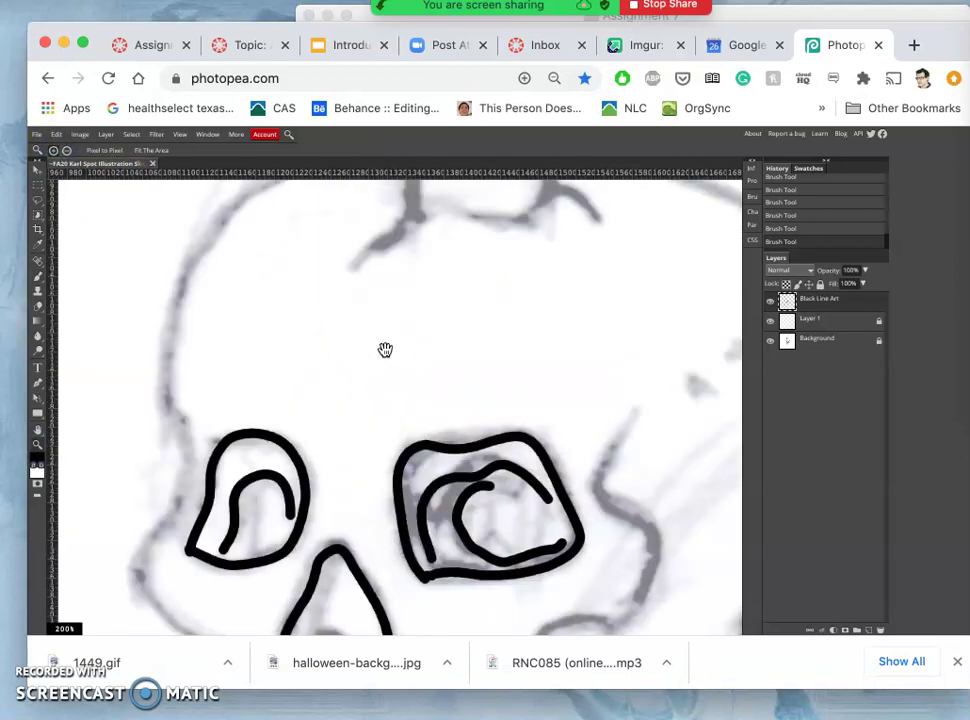
left_click_drag(349, 335, 320, 468)
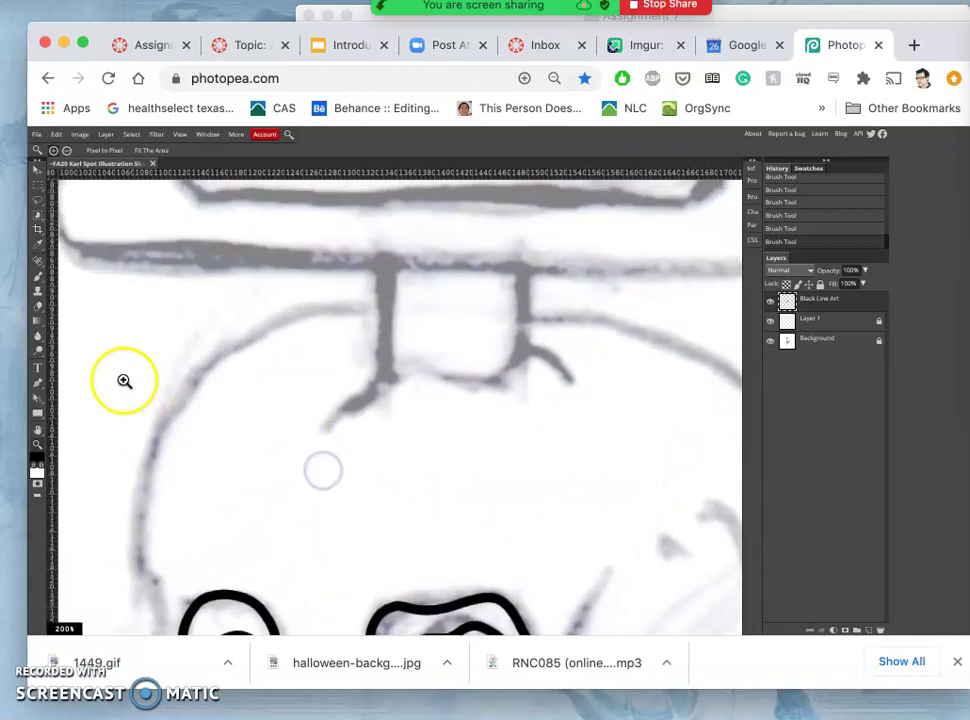
left_click(39, 280)
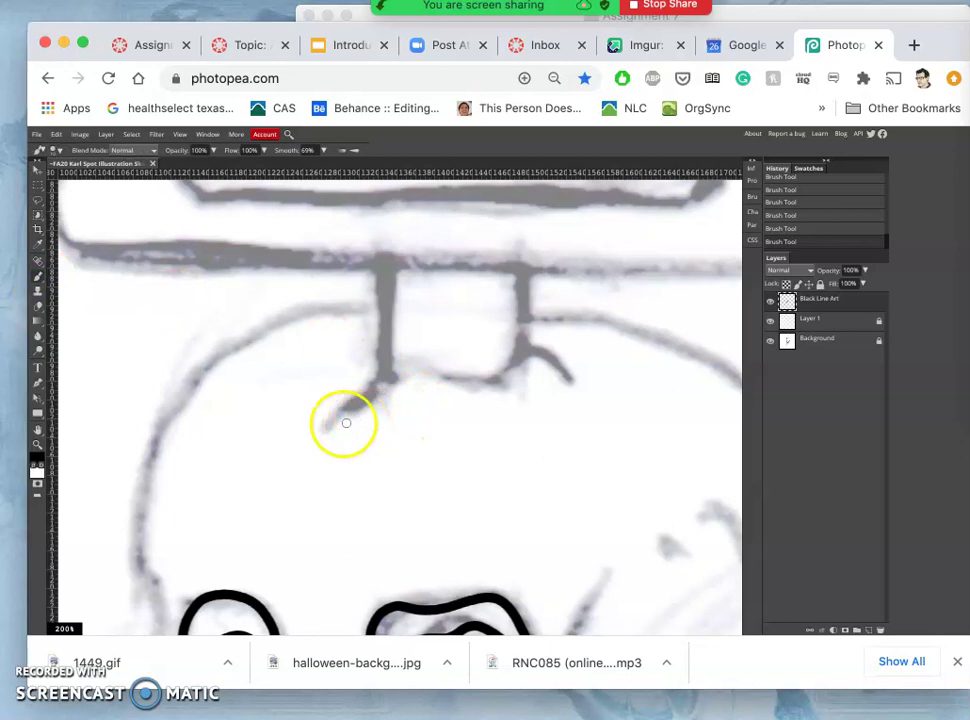
mouse_move(329, 413)
left_mouse_down()
mouse_move(372, 390)
mouse_move(377, 367)
mouse_move(400, 385)
mouse_move(412, 364)
mouse_move(479, 397)
mouse_move(499, 363)
mouse_move(533, 347)
mouse_move(577, 388)
left_mouse_up()
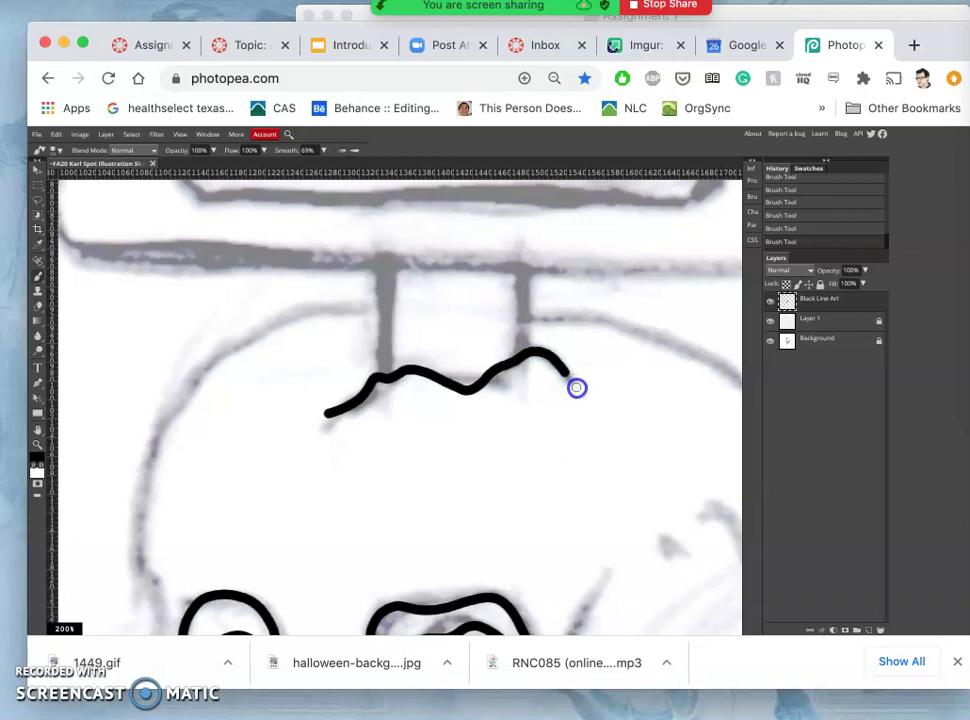
Ink a short branch off the crown crack beside the blade and join it to the main crack line
mouse_move(352, 376)
left_mouse_down()
mouse_move(318, 394)
mouse_move(290, 390)
left_mouse_up()
left_click(353, 370)
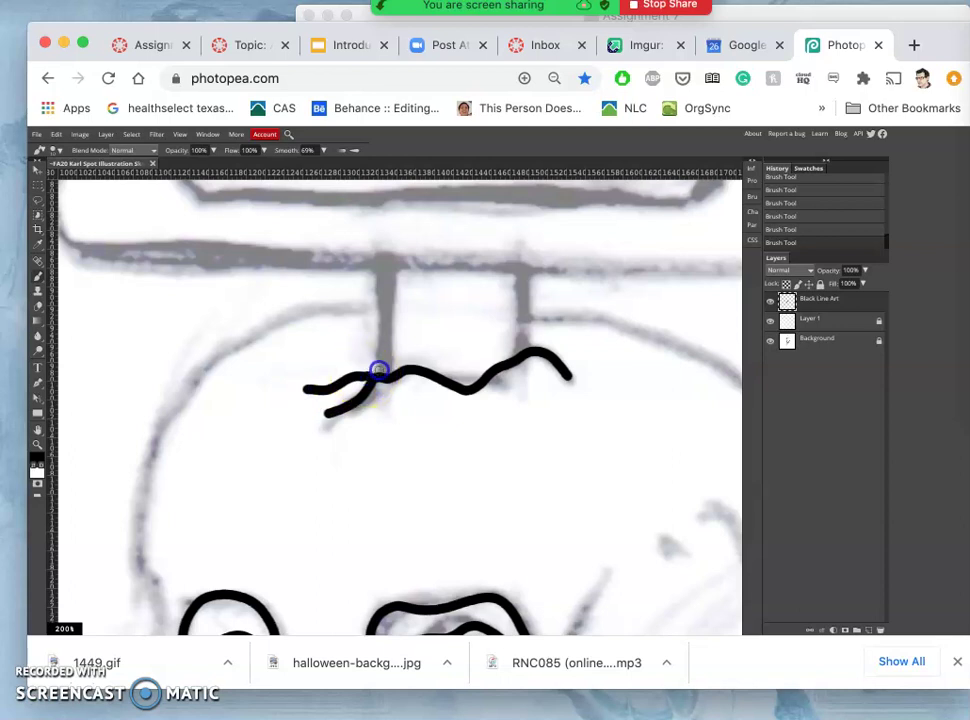
left_click(370, 376)
left_click(400, 303)
Ink the skull's outer contour on both sides of the blade, down to the upper teeth and the jaw hinge
key("super+minus")
key("super+minus")
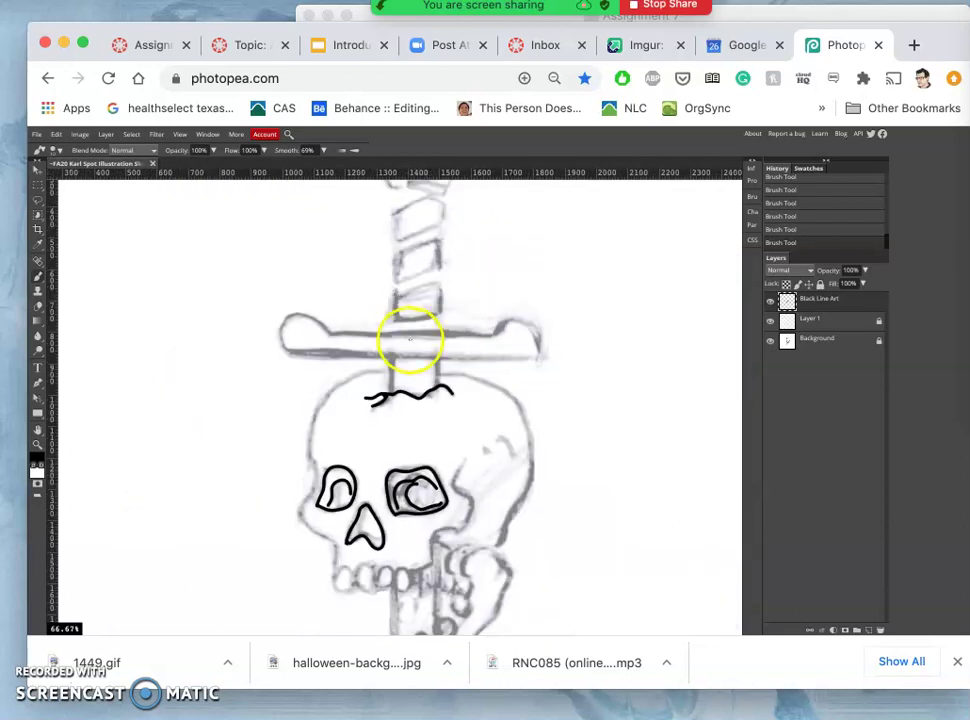
scroll(405, 318, "down", 2)
left_click(379, 310)
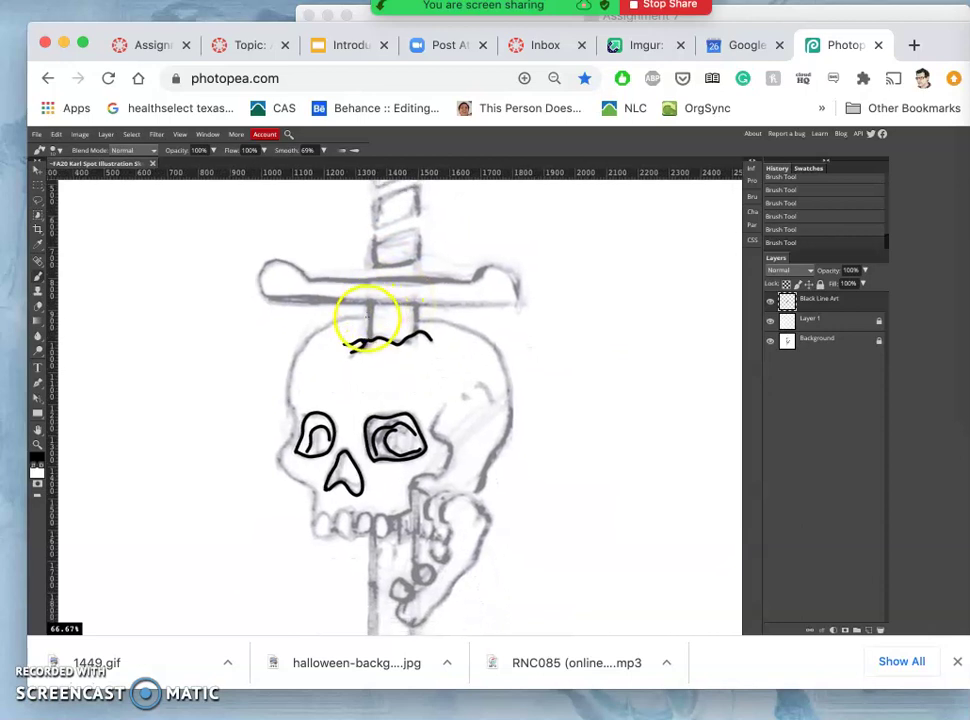
mouse_move(359, 318)
left_mouse_down()
mouse_move(291, 354)
mouse_move(290, 407)
left_mouse_up()
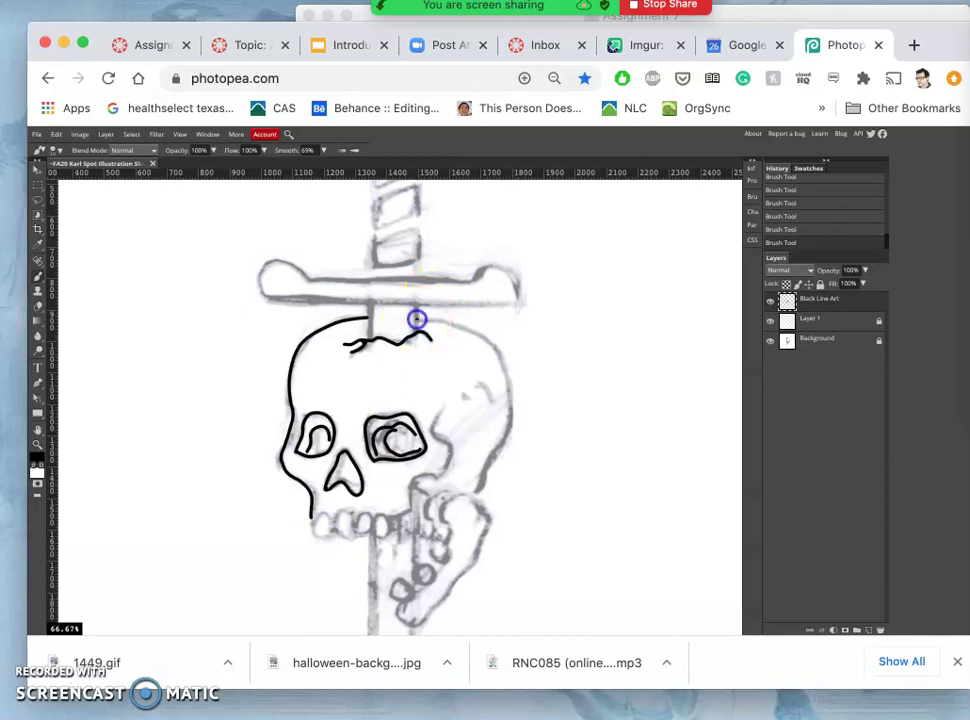
mouse_move(441, 319)
left_mouse_down()
mouse_move(503, 354)
mouse_move(513, 405)
mouse_move(504, 450)
mouse_move(477, 505)
left_mouse_up()
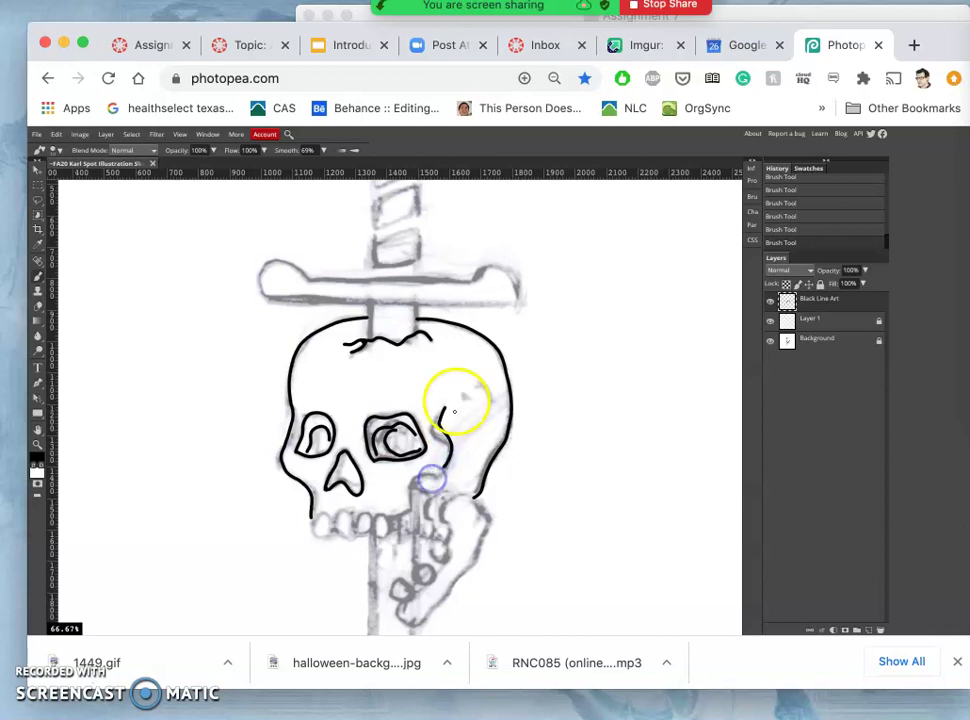
Undo the cheekbone stroke beside the larger eye socket, try to ink it again, and undo that attempt
key("super+z")
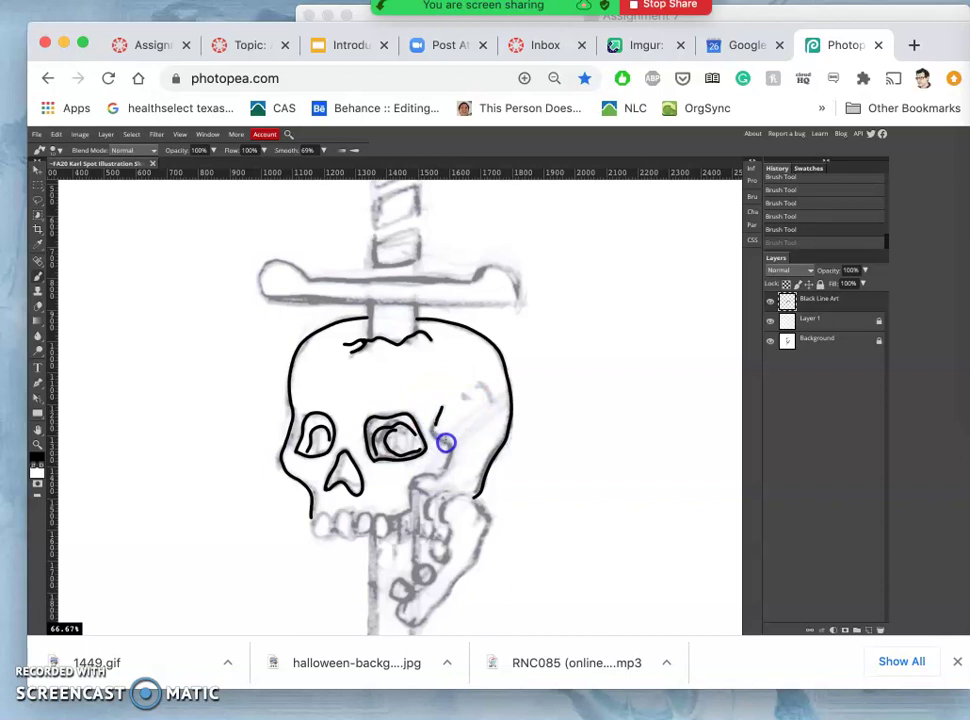
left_click_drag(449, 456, 451, 459)
key("super+z")
Try inking the cheekbone line beside the larger eye socket with a 29 px brush, and undo the stroke
key("super+plus")
key("super+equal")
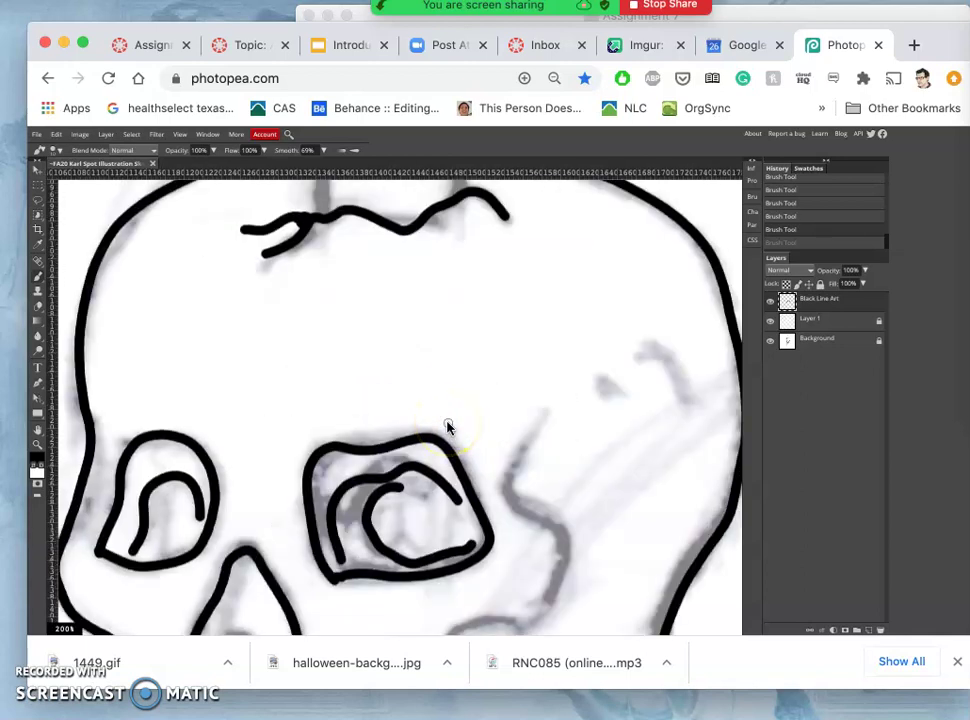
scroll(447, 428, "down", 5)
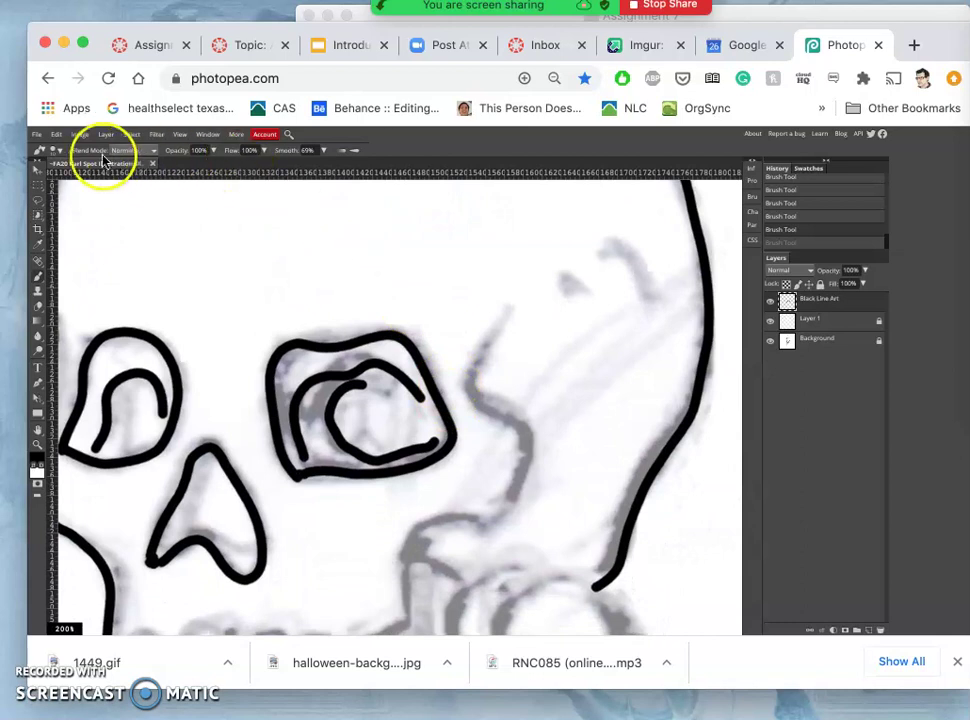
left_click(60, 157)
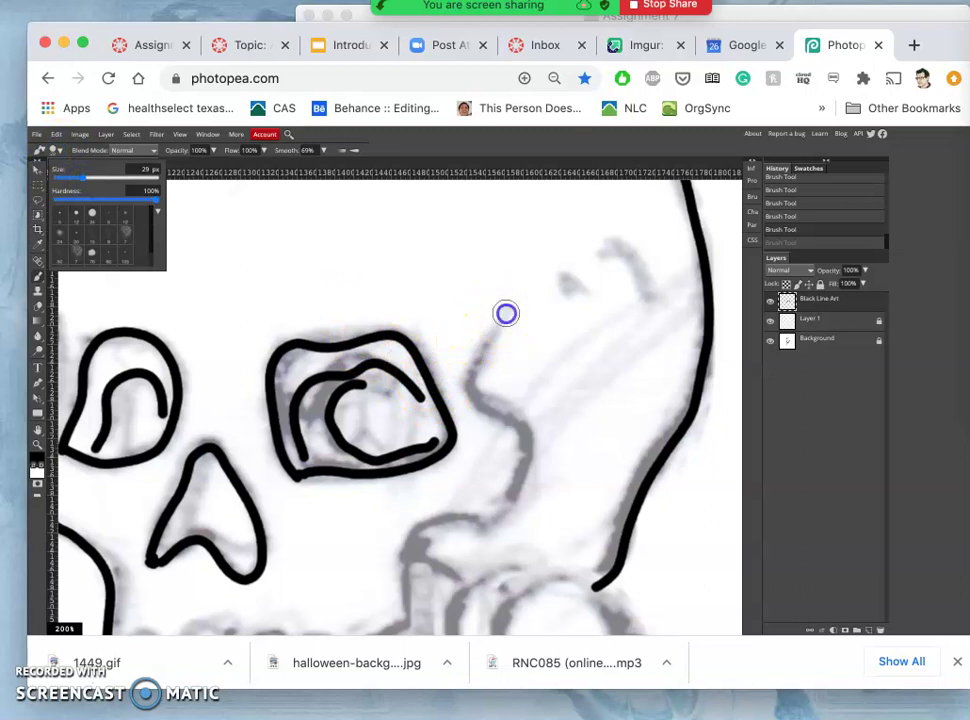
mouse_move(507, 314)
left_mouse_down()
mouse_move(478, 391)
mouse_move(540, 441)
mouse_move(514, 502)
mouse_move(486, 520)
left_mouse_up()
scroll(486, 520, "down", 5)
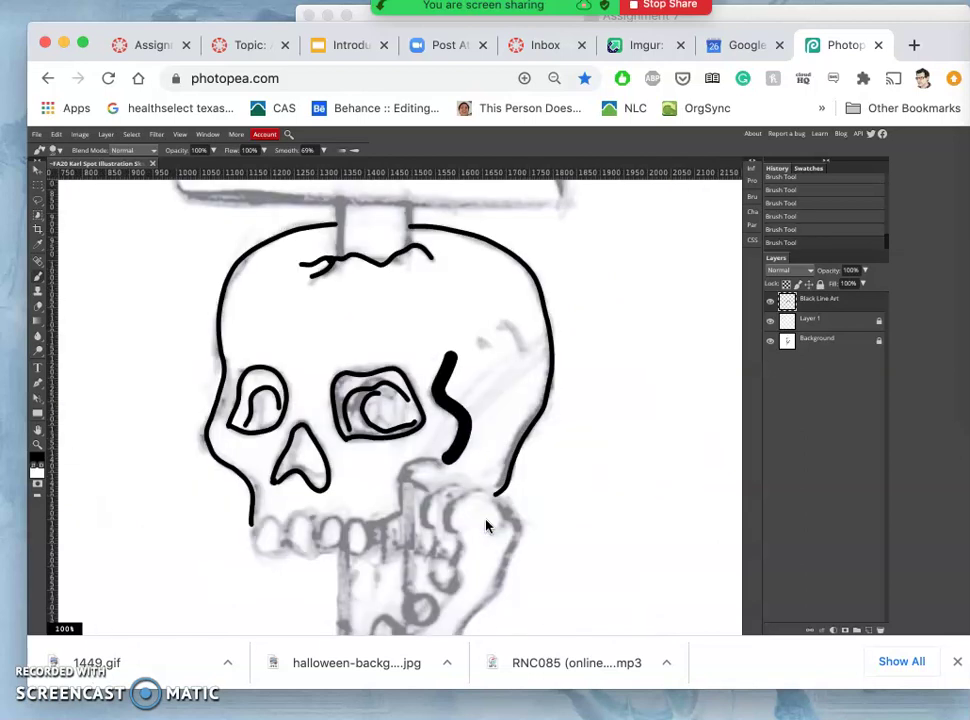
scroll(486, 524, "up", 2)
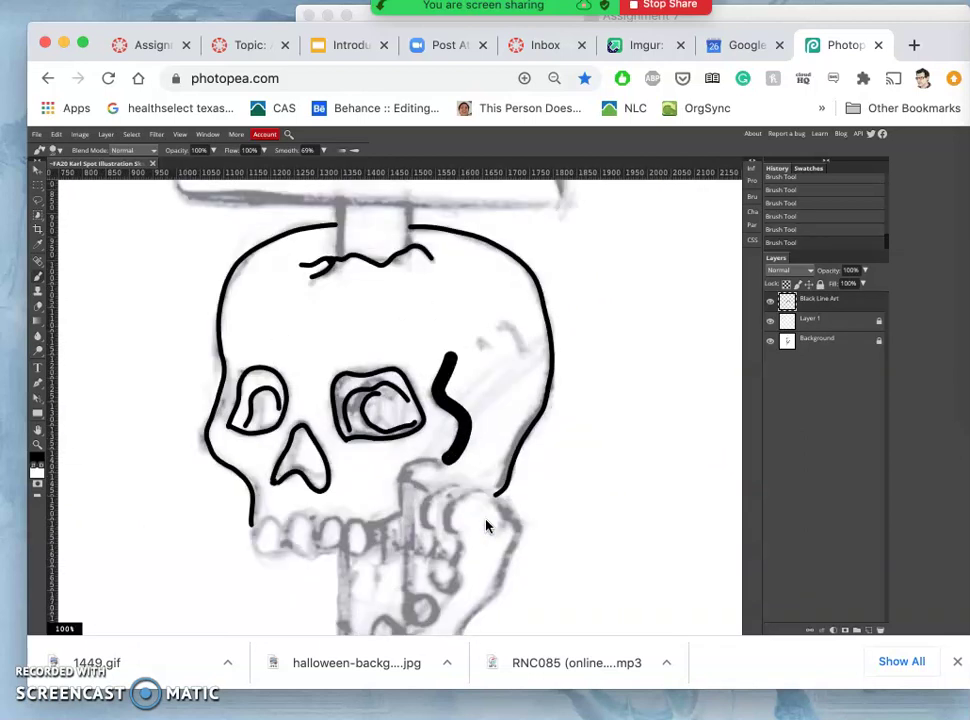
key("ctrl+z")
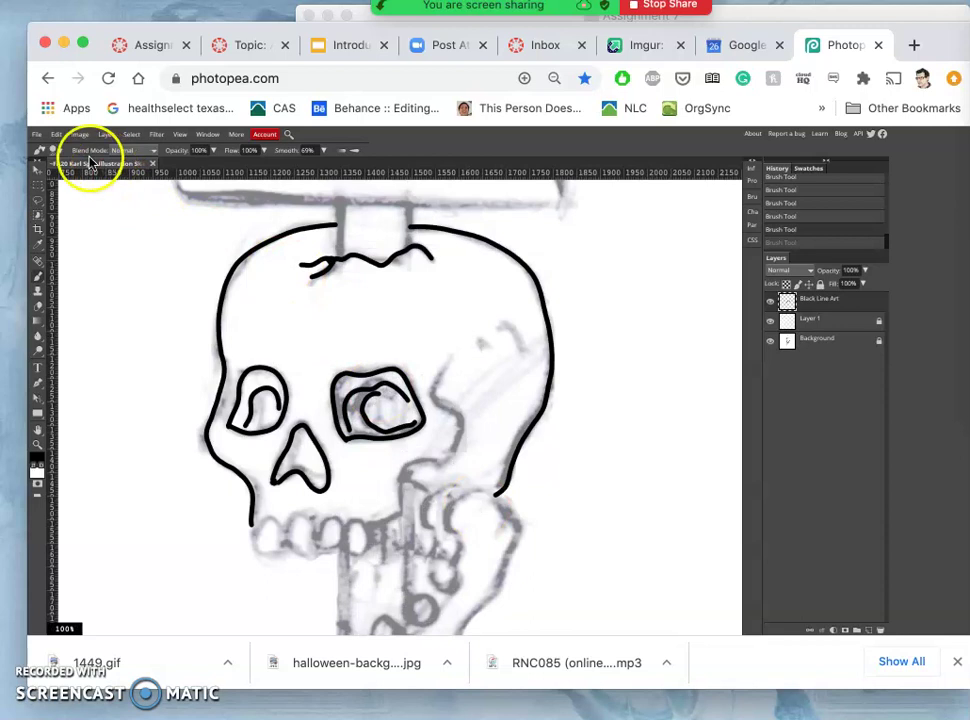
Set the brush size to 12 px and ink the temple and cheekbone line down to the top of the upper teeth
left_click(56, 152)
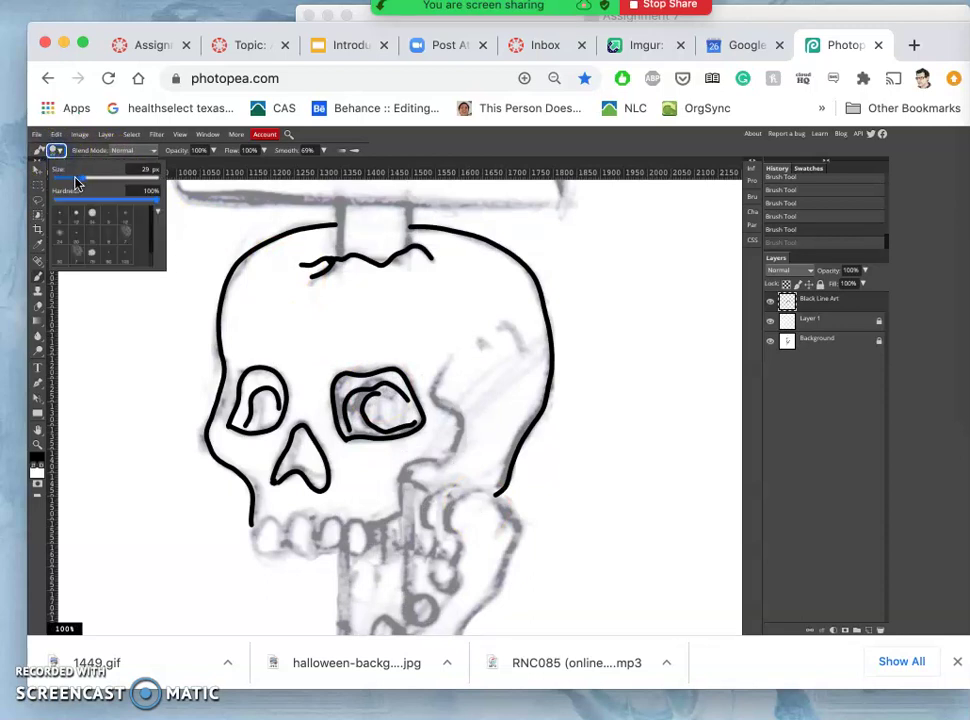
left_click_drag(77, 182, 68, 182)
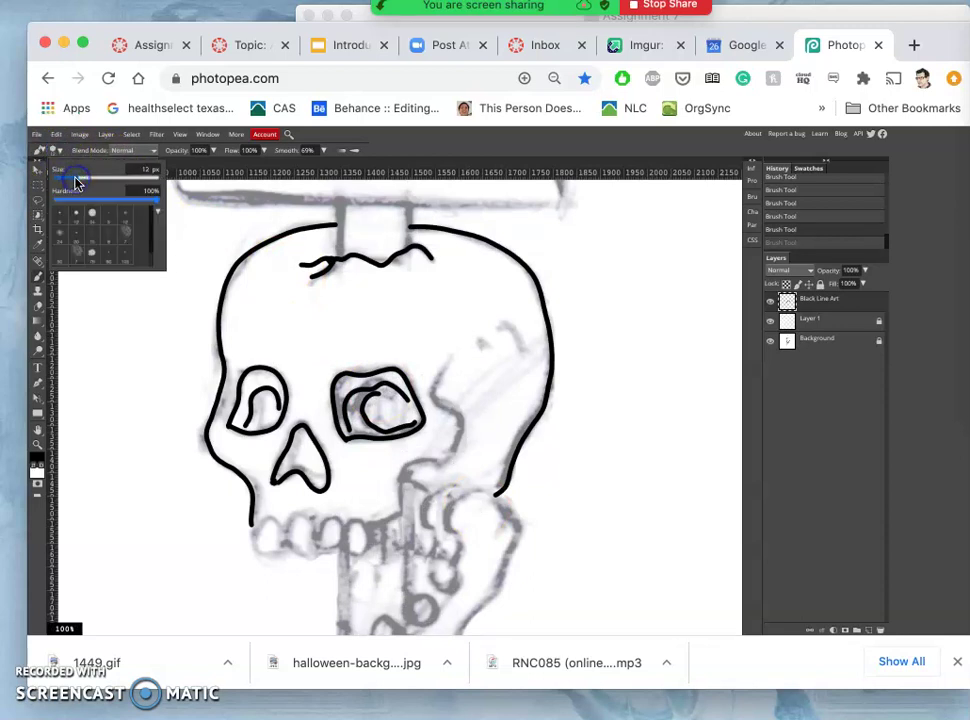
left_click(451, 362)
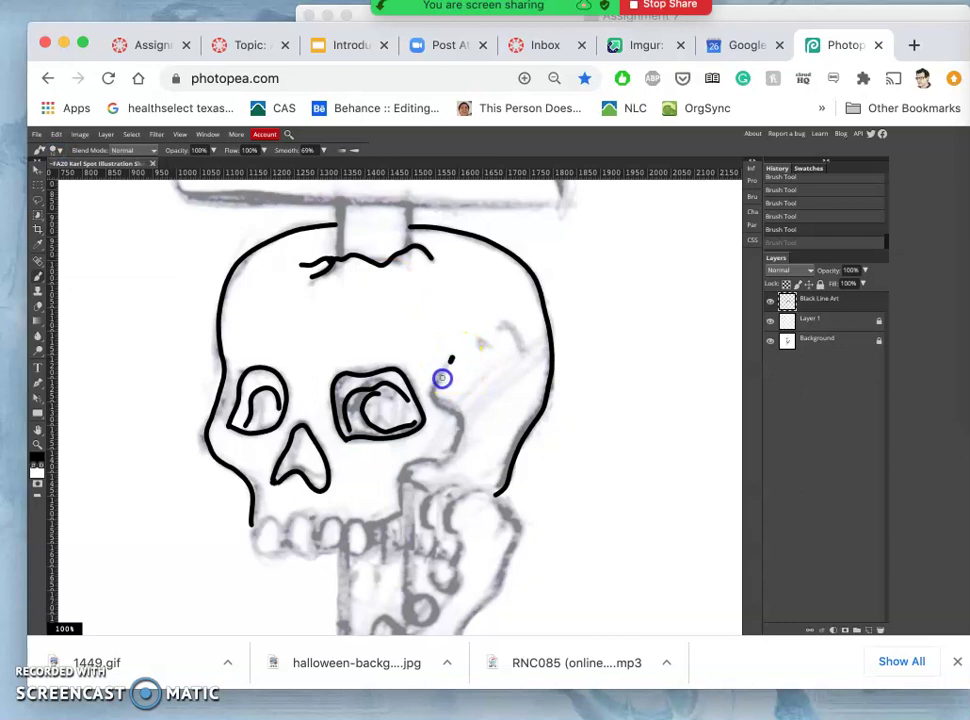
left_click_drag(437, 386, 432, 394)
left_click_drag(463, 414, 459, 443)
key("super+shift+z")
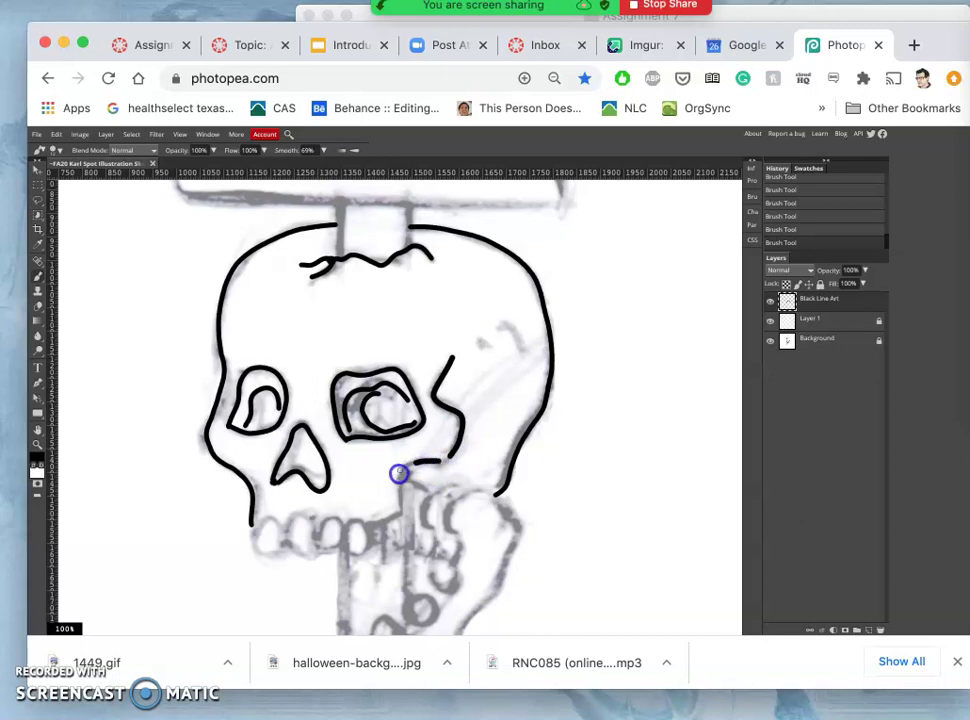
left_click_drag(398, 476, 403, 524)
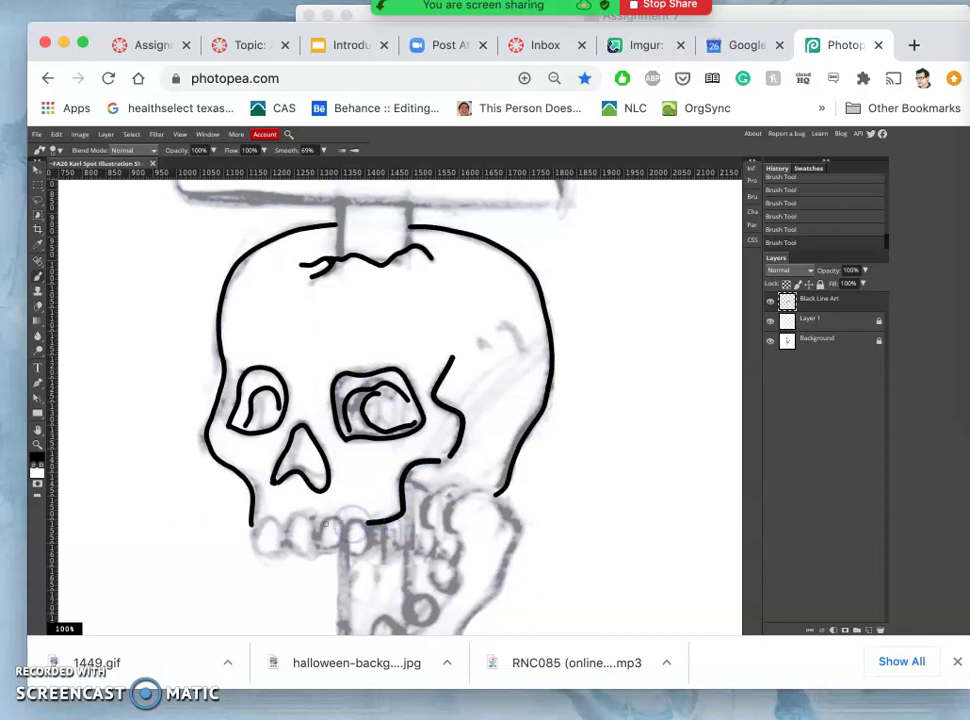
Ink the closed outline of the outermost upper tooth below the smaller eye socket and connect the cheek contour to it
key("super+equal")
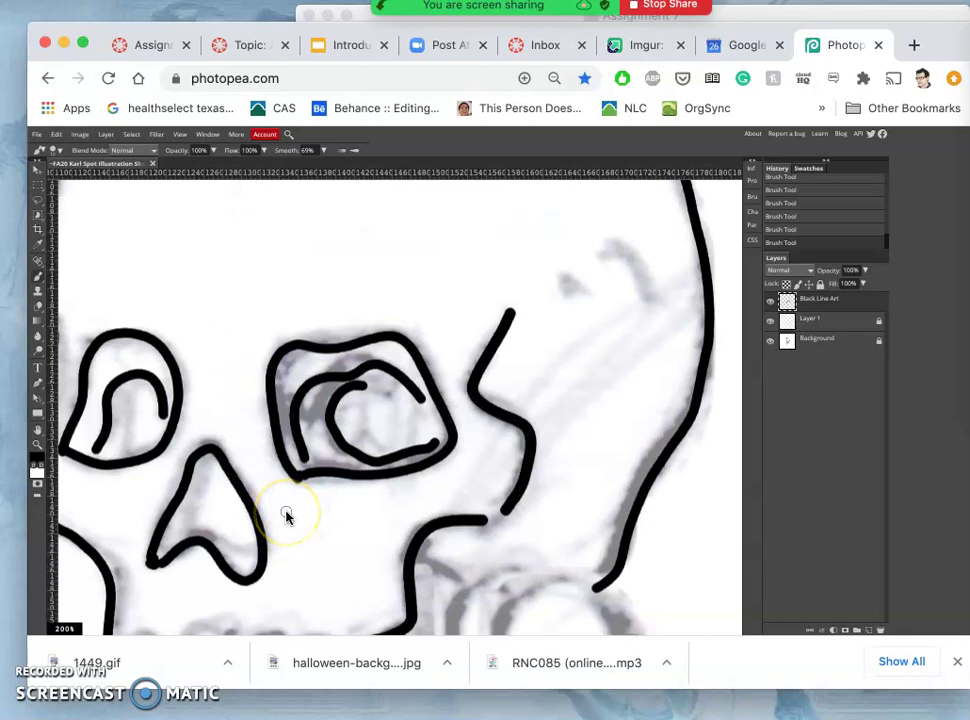
scroll(335, 470, "down", 5)
scroll(335, 470, "left", 5)
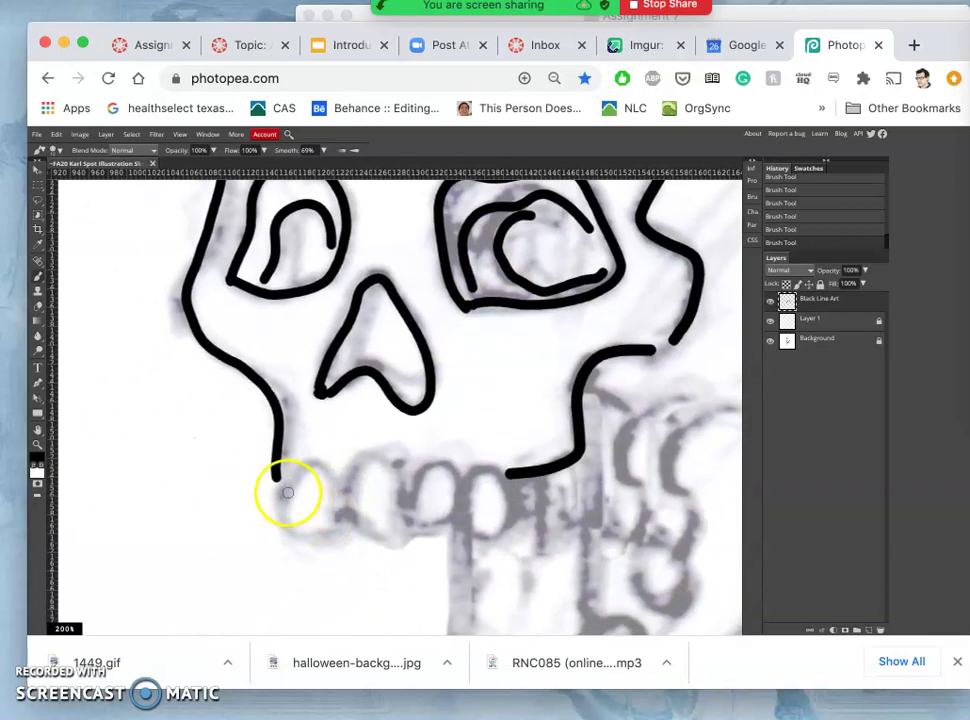
left_click_drag(286, 496, 290, 488)
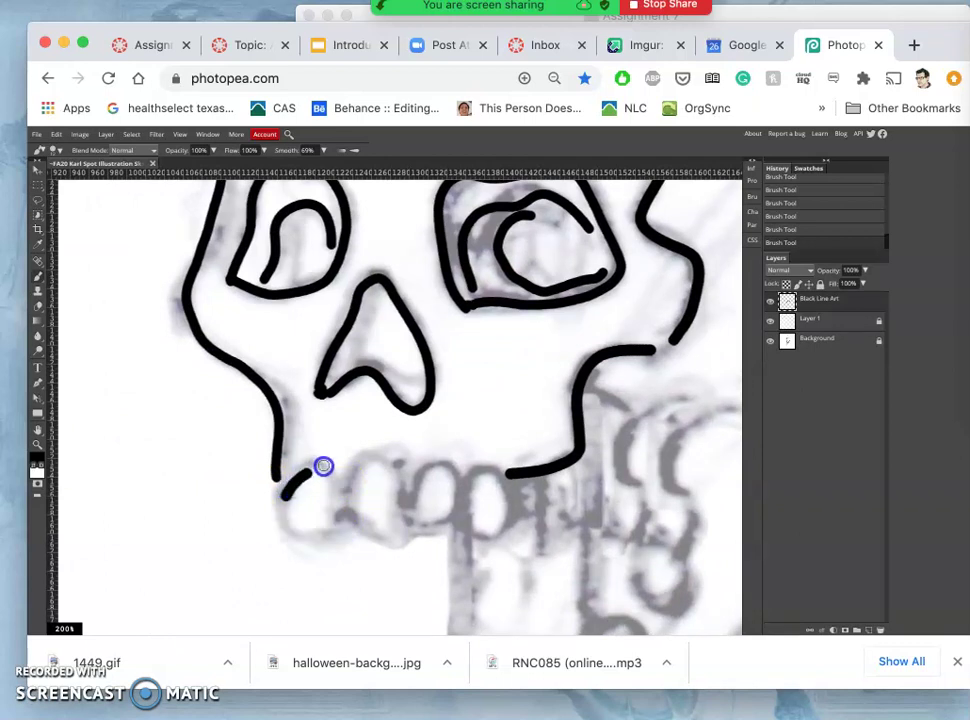
mouse_move(323, 466)
left_mouse_down()
mouse_move(336, 491)
mouse_move(334, 537)
mouse_move(286, 538)
left_mouse_up()
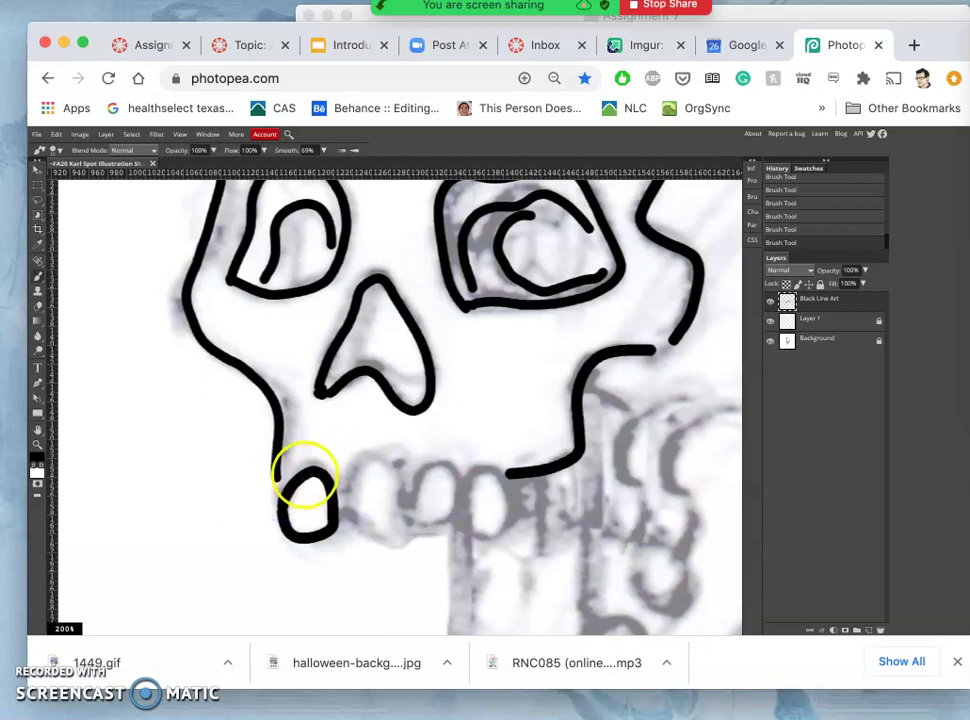
left_click(285, 493)
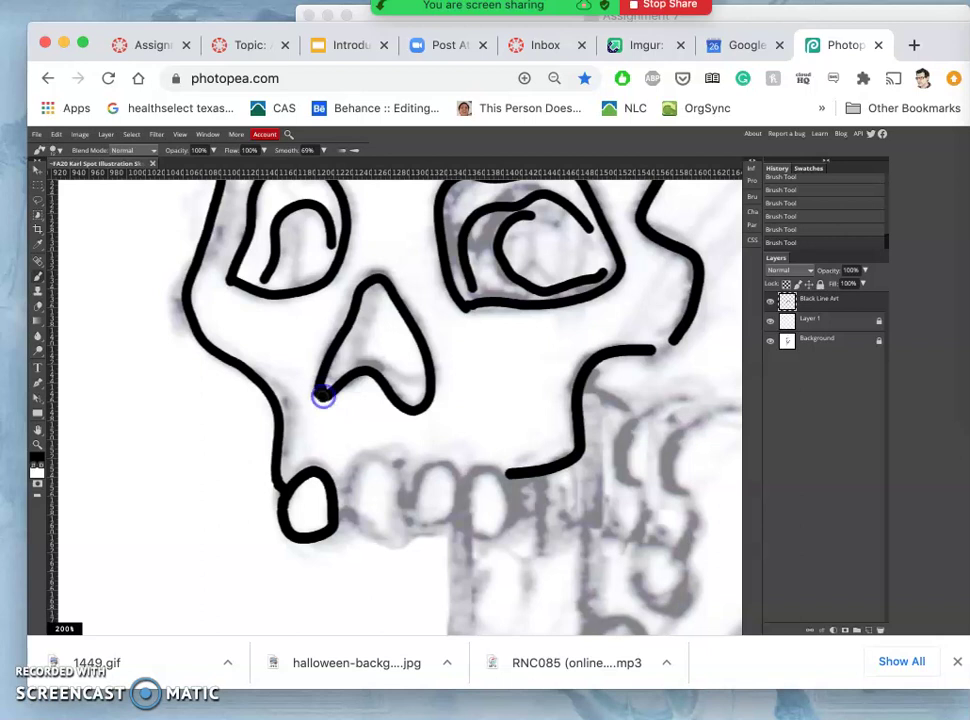
Lasso and delete the rough overhang on the outer lower corner of the smaller eye socket, and clear the selection
scroll(368, 398, "up", 2)
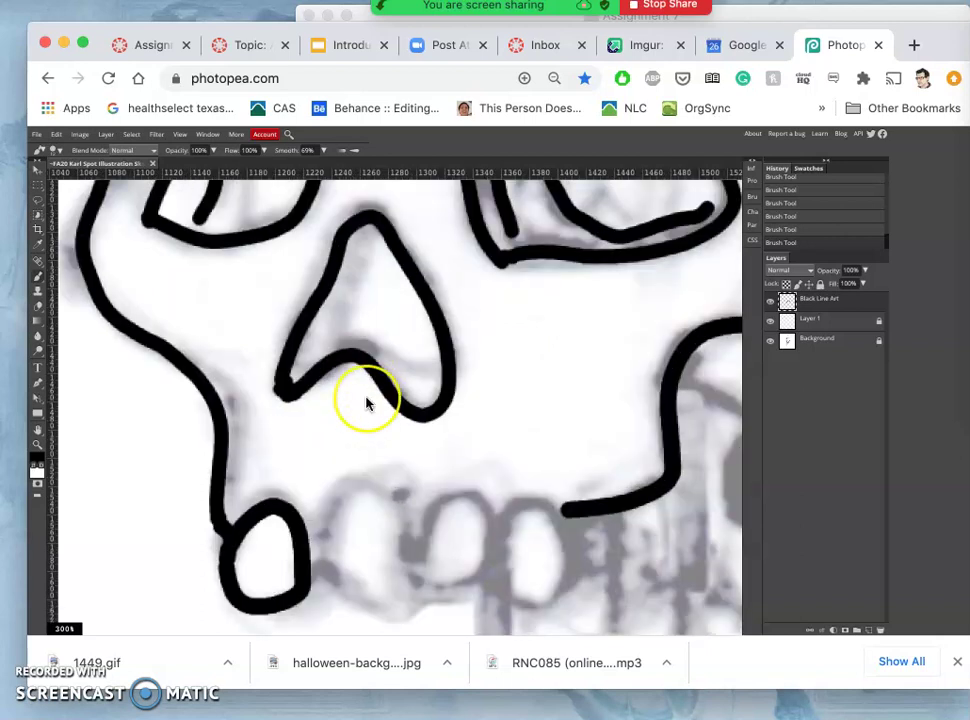
scroll(366, 401, "up", 1)
scroll(366, 401, "up", 1)
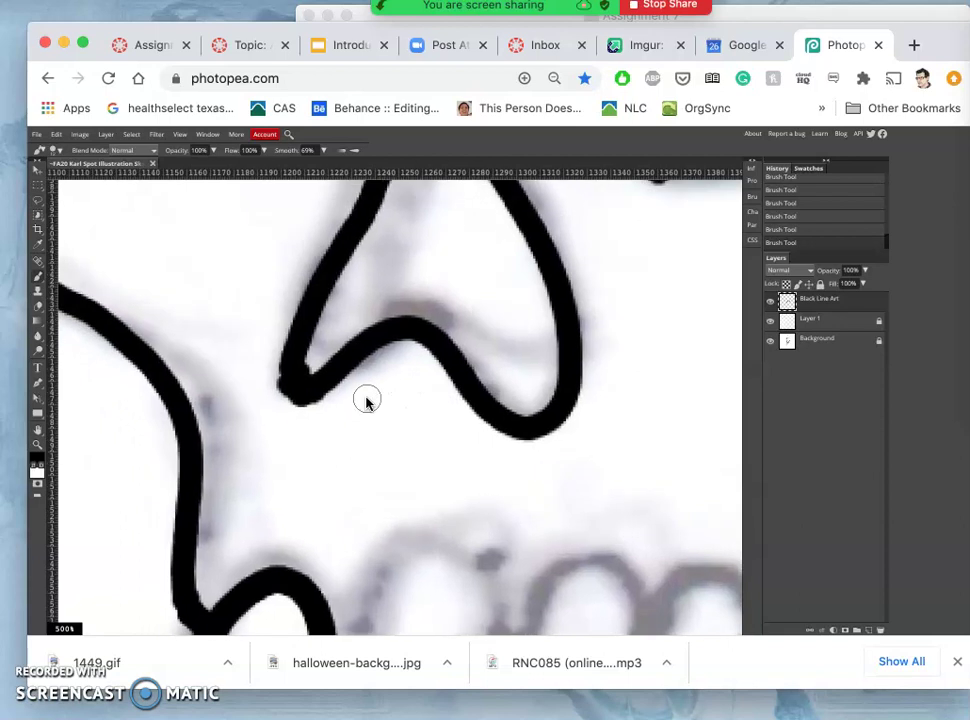
scroll(366, 401, "up", 5)
scroll(366, 401, "left", 5)
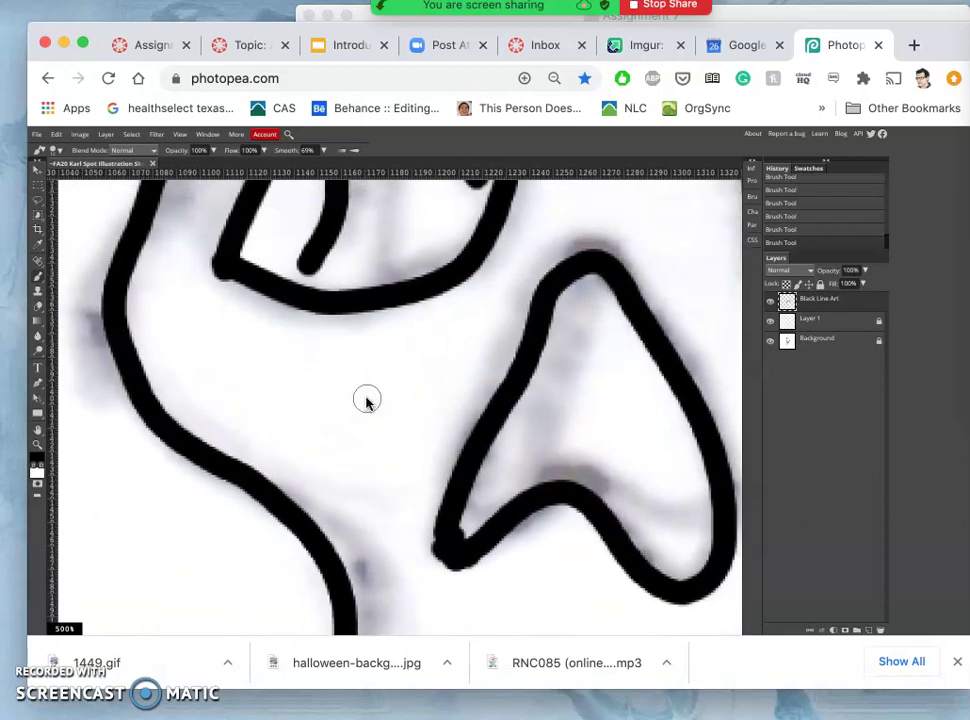
scroll(366, 401, "up", 3)
scroll(366, 401, "left", 2)
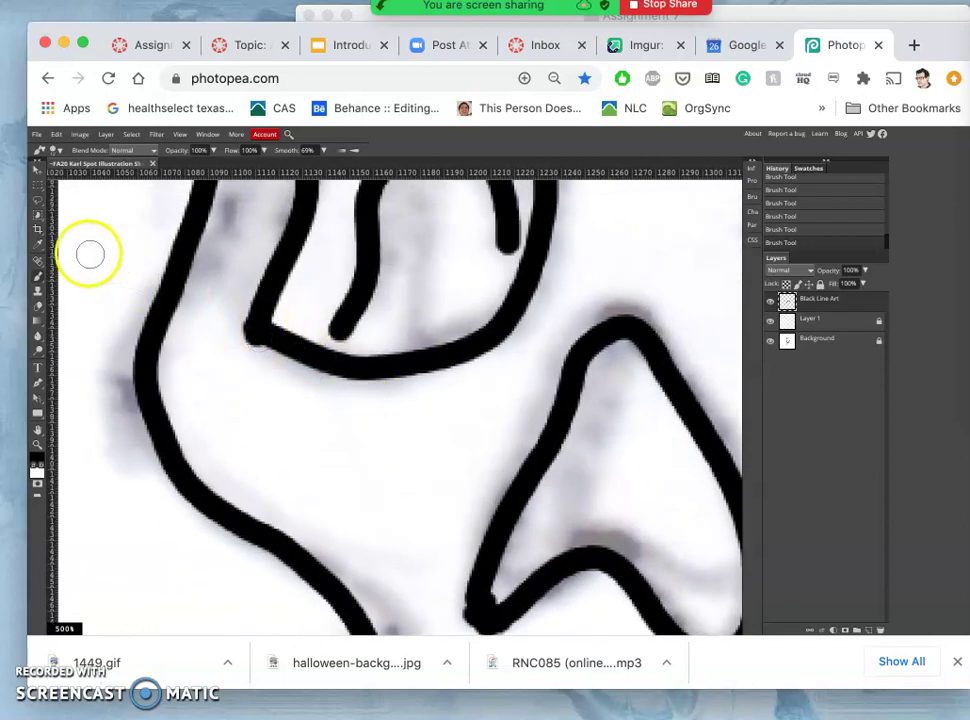
left_click(36, 200)
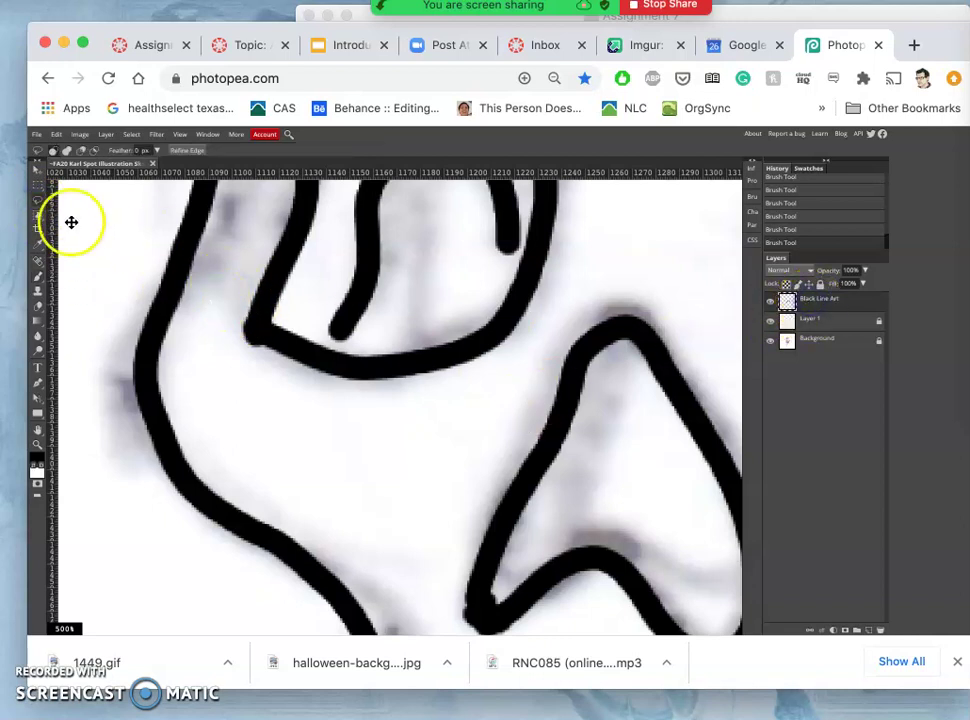
left_click(38, 200)
left_click(249, 313)
left_click(222, 353)
left_click(37, 222)
left_click(37, 199)
left_click(148, 218)
left_click(246, 325)
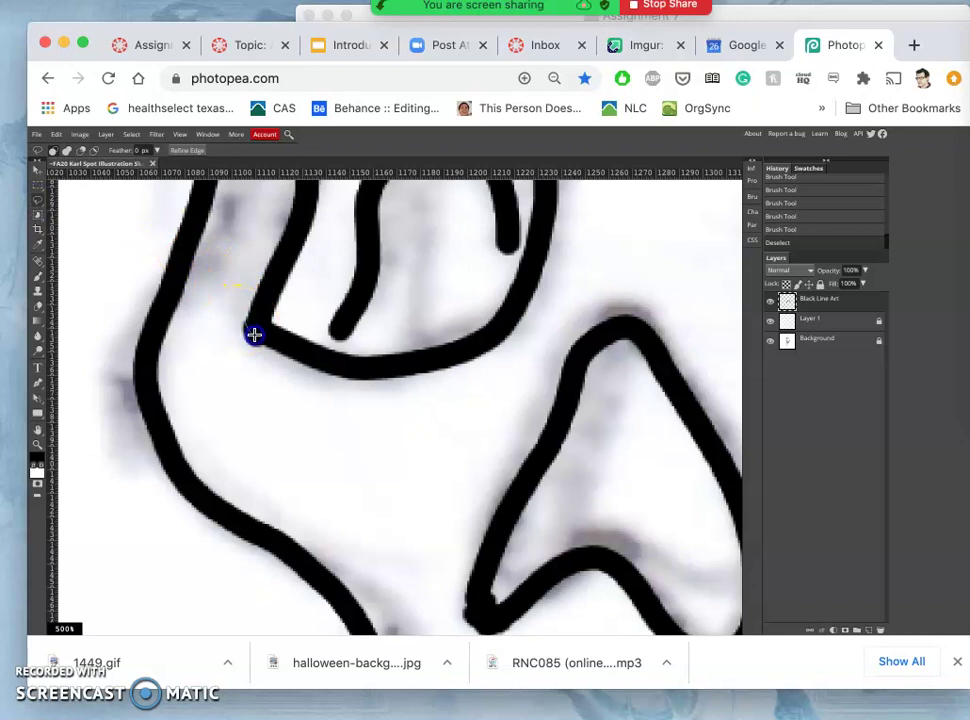
mouse_move(276, 359)
left_mouse_down()
mouse_move(245, 364)
mouse_move(240, 307)
left_mouse_up()
key("Delete")
left_click(357, 386)
left_click(418, 442)
Lasso and delete the bumps outside and inside the sharp lower corner of the nose cavity outline, and deselect
scroll(418, 442, "down", 5)
scroll(418, 442, "right", 3)
mouse_move(419, 442)
left_mouse_down()
mouse_move(403, 492)
mouse_move(404, 445)
left_mouse_up()
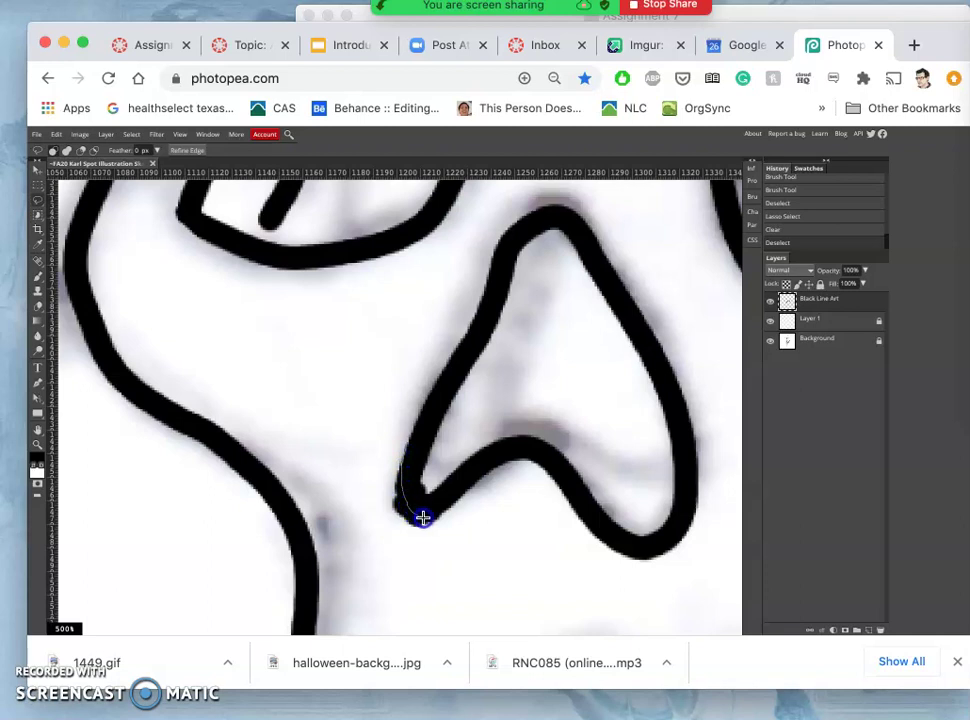
mouse_move(436, 518)
left_mouse_down()
mouse_move(476, 504)
mouse_move(436, 557)
mouse_move(376, 544)
mouse_move(396, 434)
left_mouse_up()
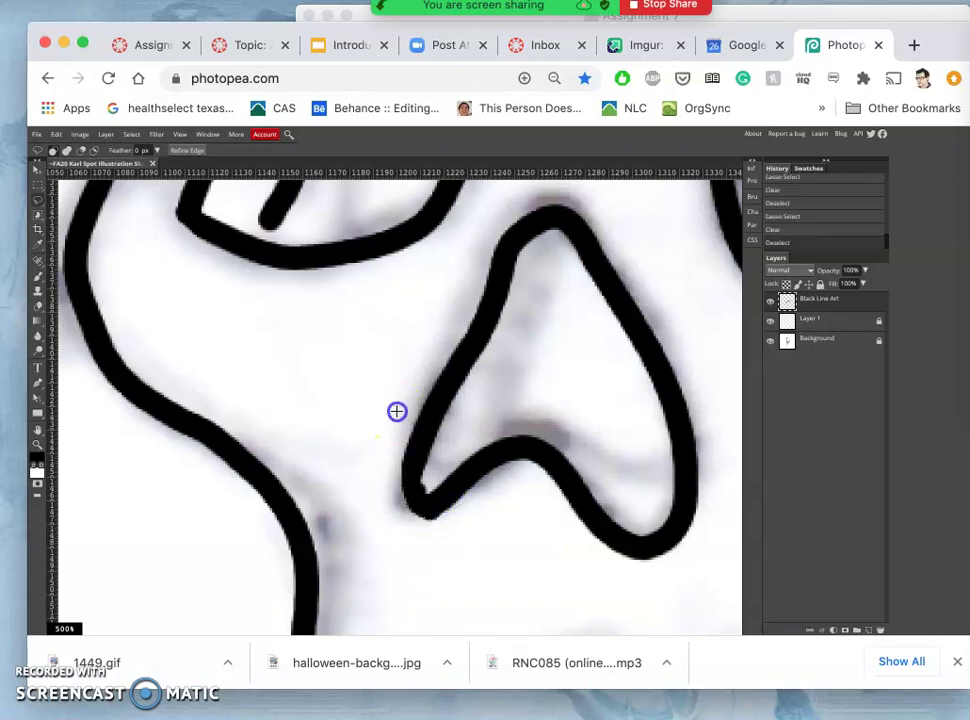
left_click(424, 468)
left_click_drag(437, 485, 434, 482)
key("Delete")
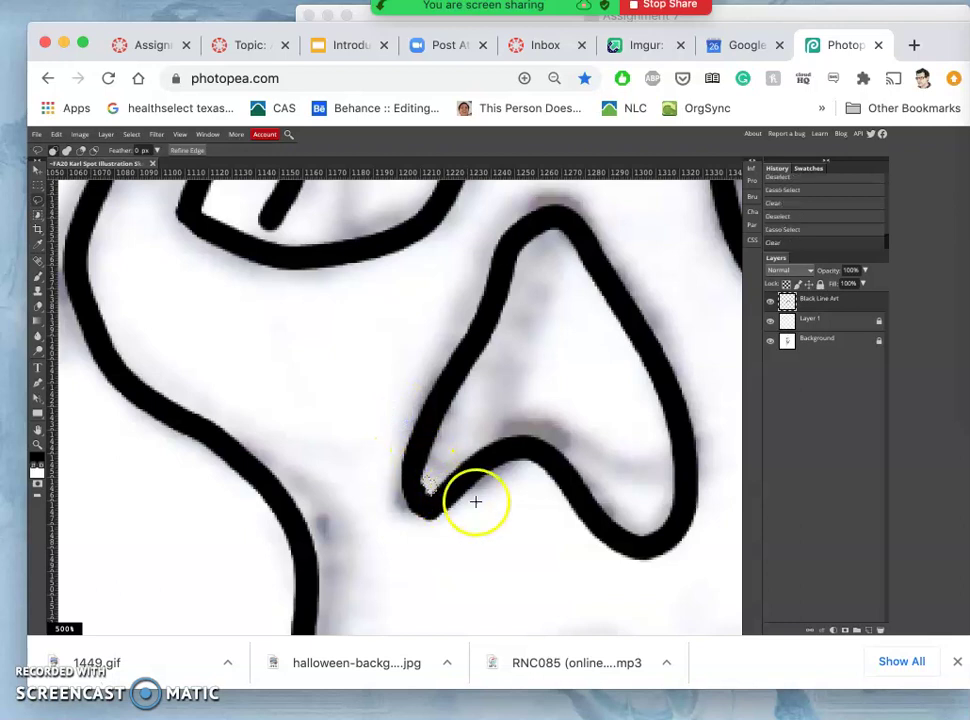
left_click(499, 522)
Lasso and delete the excess ink inside and outside the larger eye socket's lower corner nearest the nose, and deselect
scroll(499, 522, "right", 10)
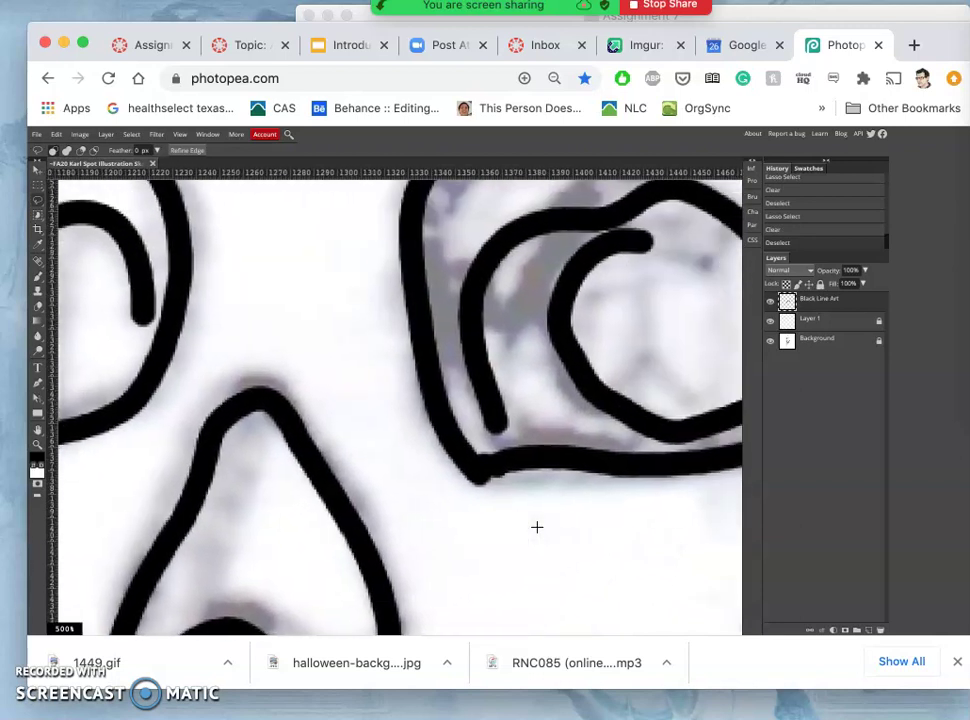
scroll(537, 527, "right", 5)
left_click(383, 464)
left_click(379, 461)
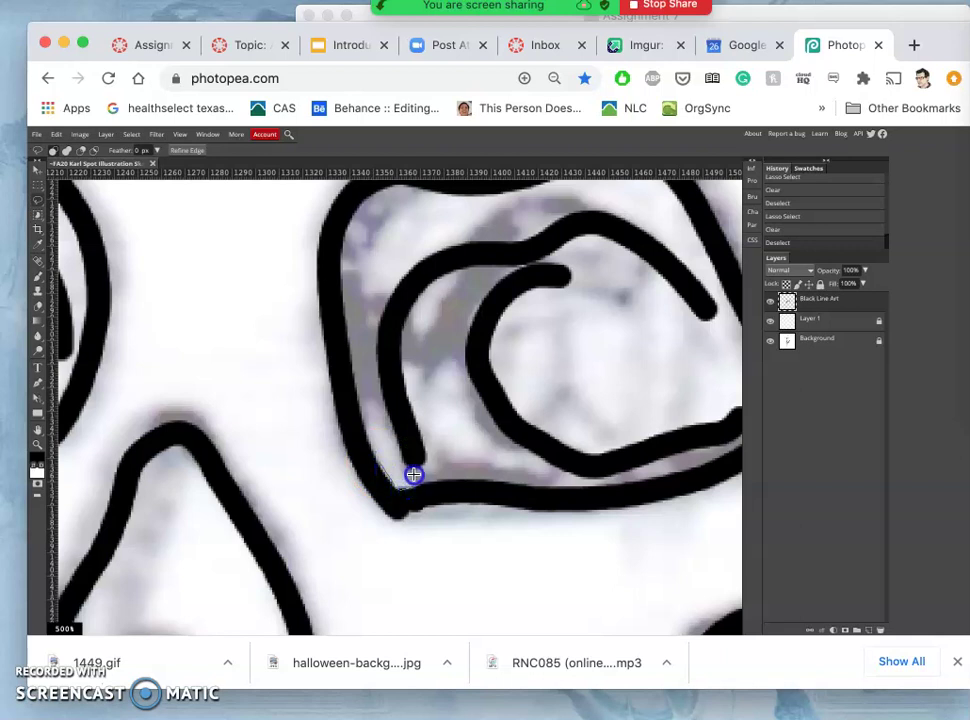
left_click_drag(412, 475, 397, 462)
key("Delete")
left_click(450, 523)
mouse_move(385, 503)
left_mouse_down()
mouse_move(335, 433)
mouse_move(310, 475)
mouse_move(333, 540)
mouse_move(422, 586)
mouse_move(465, 545)
mouse_move(465, 509)
left_mouse_up()
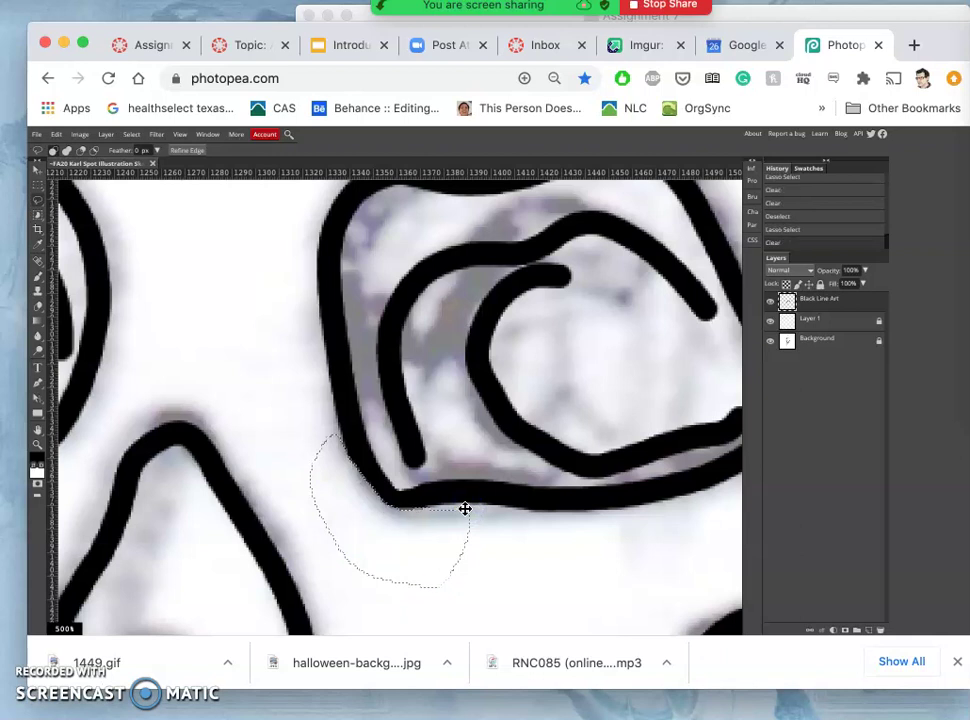
left_click(470, 565)
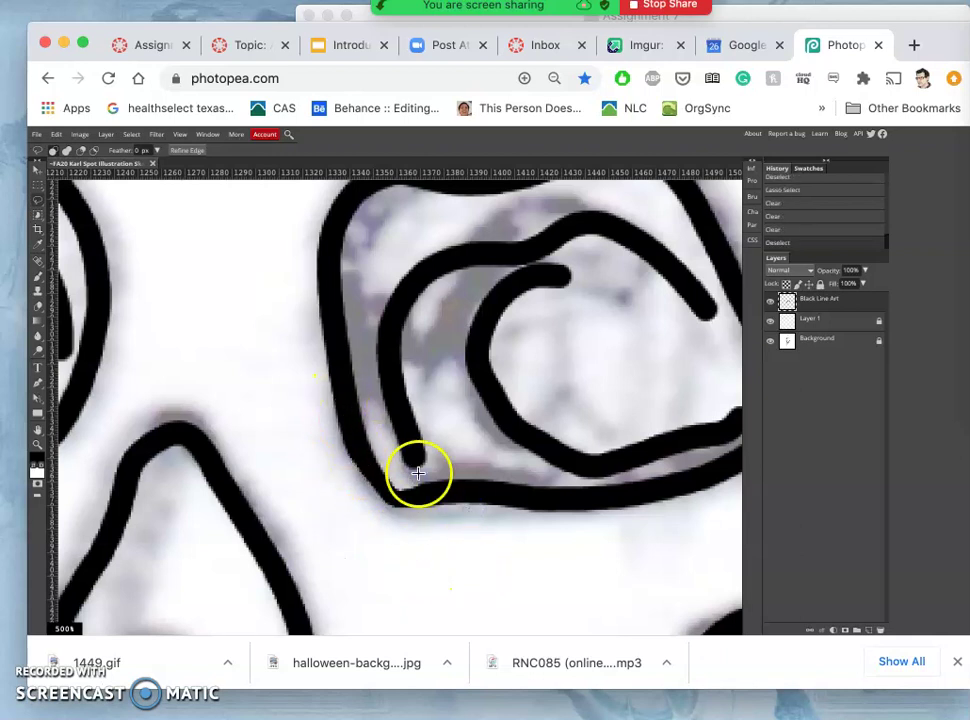
Taper the upper end of the innermost round line in the larger eye socket by lassoing and deleting its edge
scroll(418, 474, "right", 2)
scroll(418, 474, "up", 1)
mouse_move(525, 312)
left_mouse_down()
mouse_move(440, 327)
mouse_move(405, 364)
mouse_move(418, 329)
mouse_move(481, 292)
mouse_move(537, 288)
mouse_move(545, 308)
left_mouse_up()
key("Delete")
key("Delete")
left_click(515, 390)
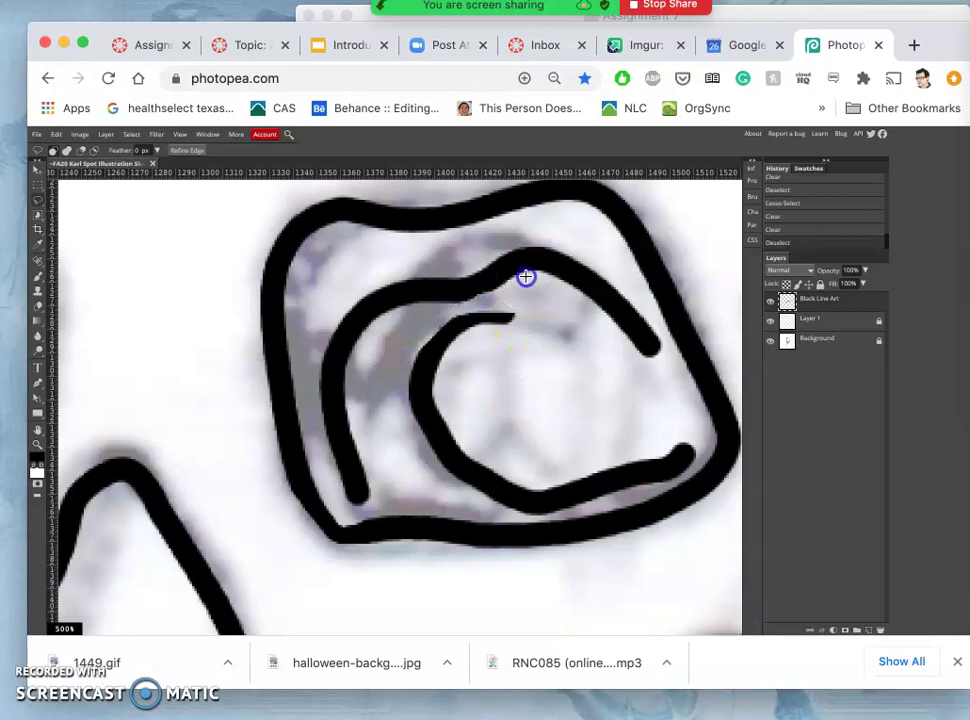
Trim the underside of the larger eye socket's inner arched line and taper its outer end to a point using lasso deletions
left_click_drag(490, 300, 520, 288)
left_click(580, 342)
mouse_move(614, 318)
left_mouse_down()
mouse_move(657, 358)
mouse_move(616, 280)
mouse_move(624, 276)
mouse_move(655, 312)
mouse_move(673, 358)
mouse_move(658, 395)
mouse_move(613, 362)
mouse_move(582, 320)
left_mouse_up()
key("Delete")
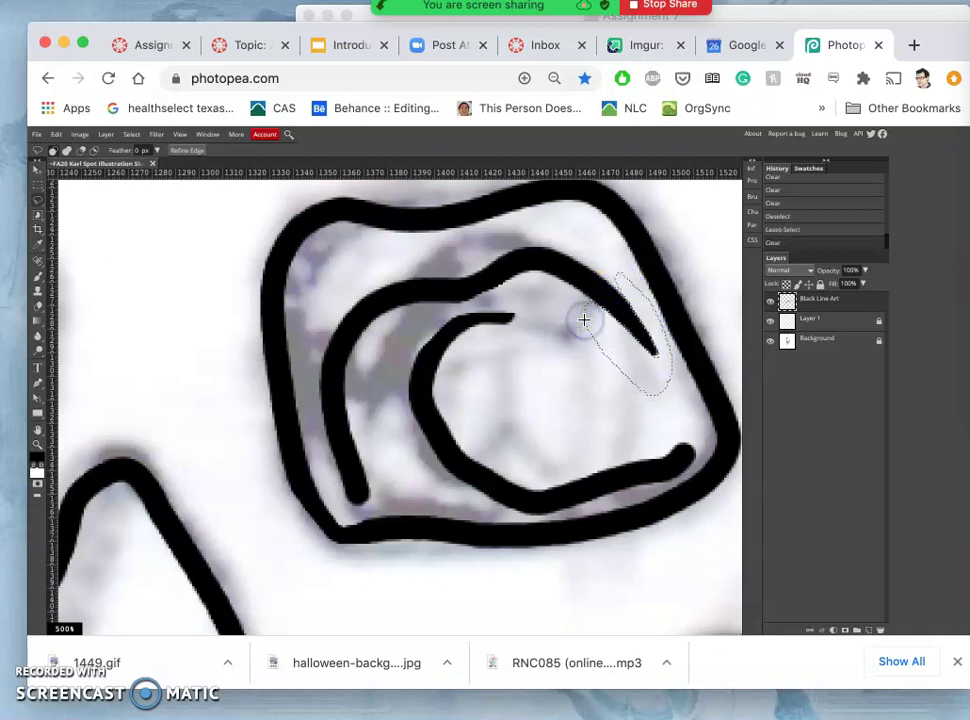
key("Delete")
left_click(574, 346)
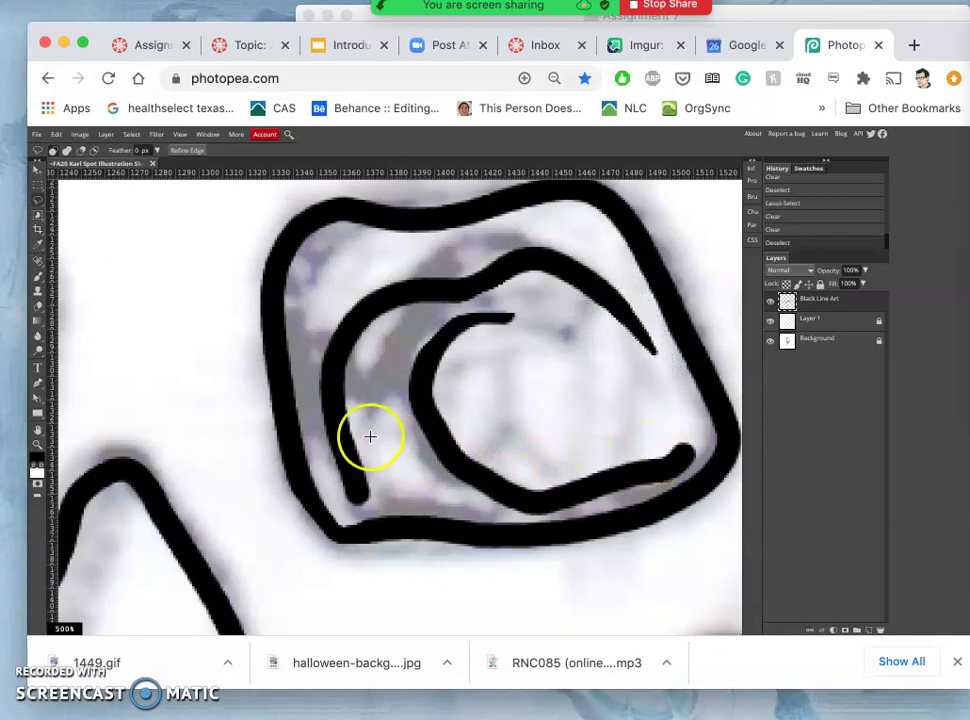
With the Brush tool, extend the larger socket's arched line into its lower edge and the round line into its outer edge
left_click(38, 275)
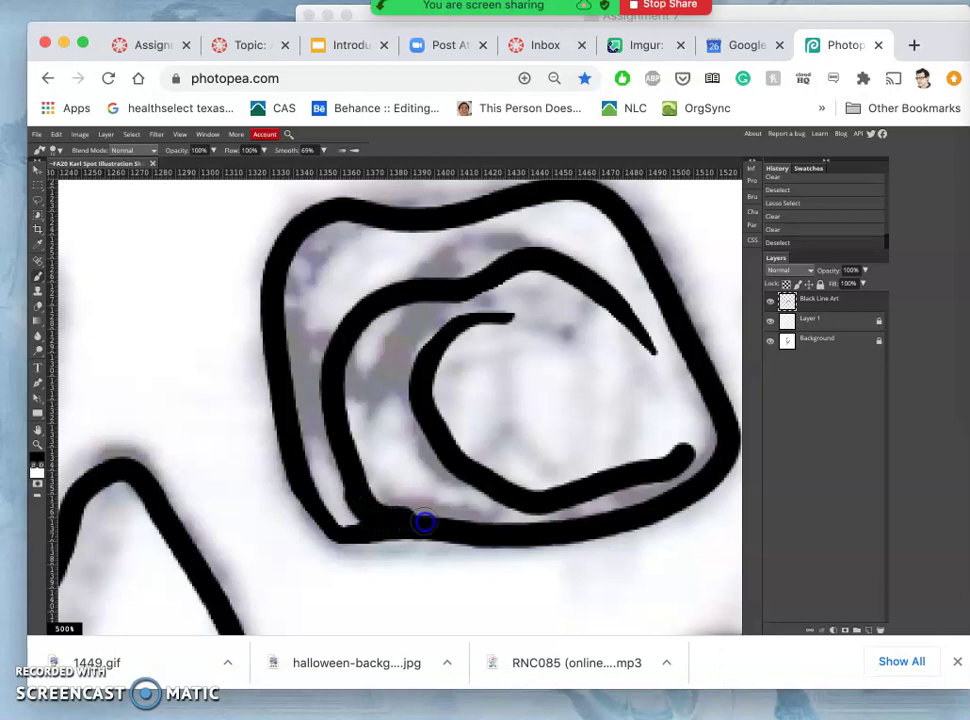
left_click_drag(425, 522, 532, 536)
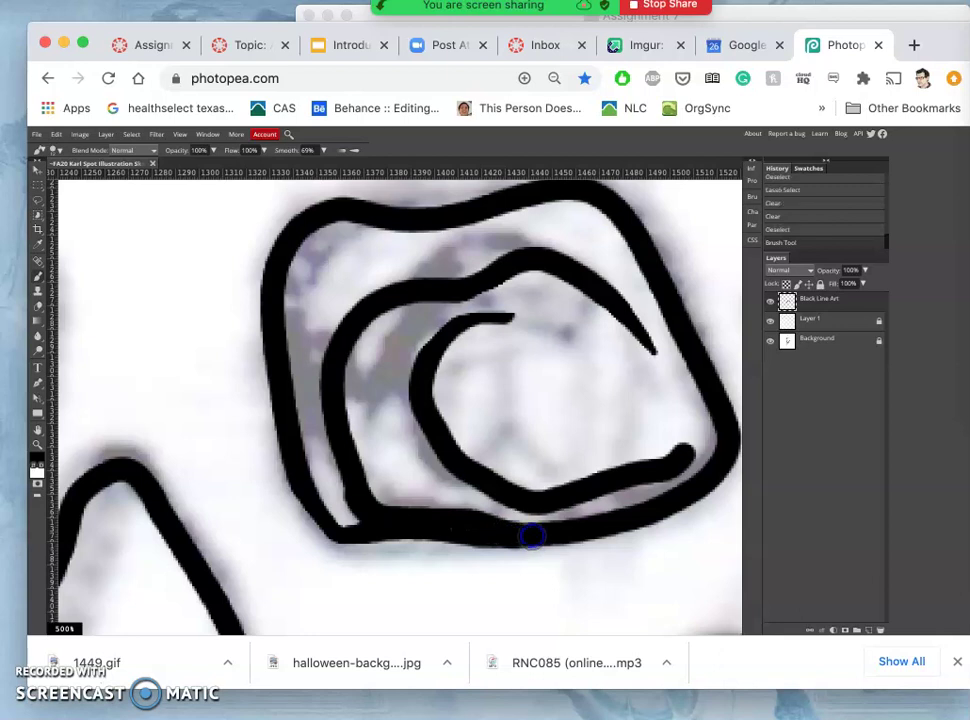
left_click(689, 457)
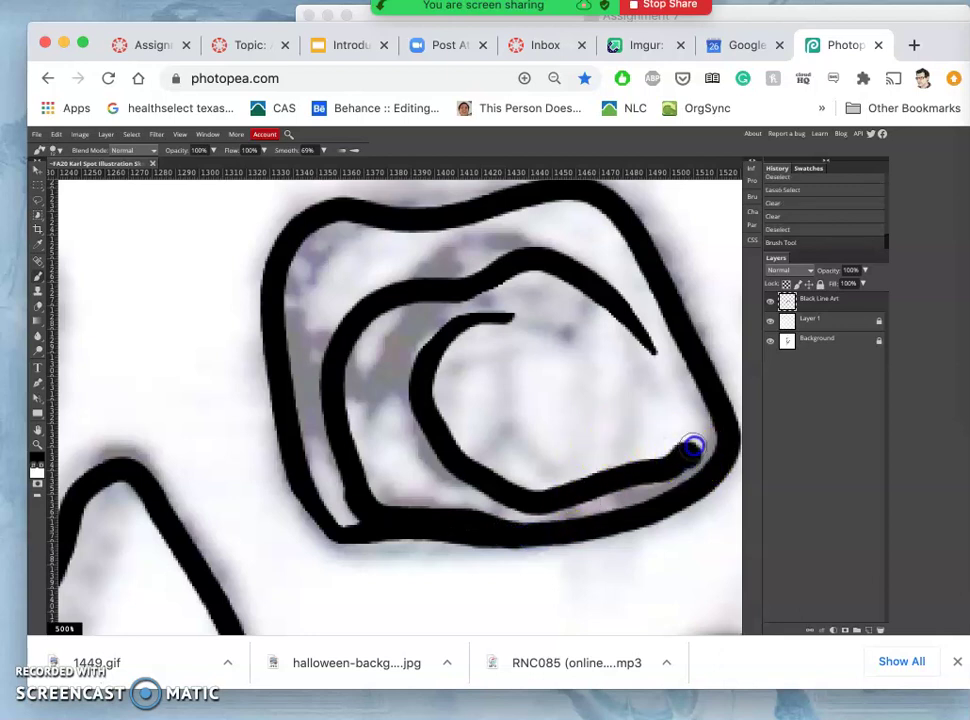
left_click_drag(694, 445, 703, 395)
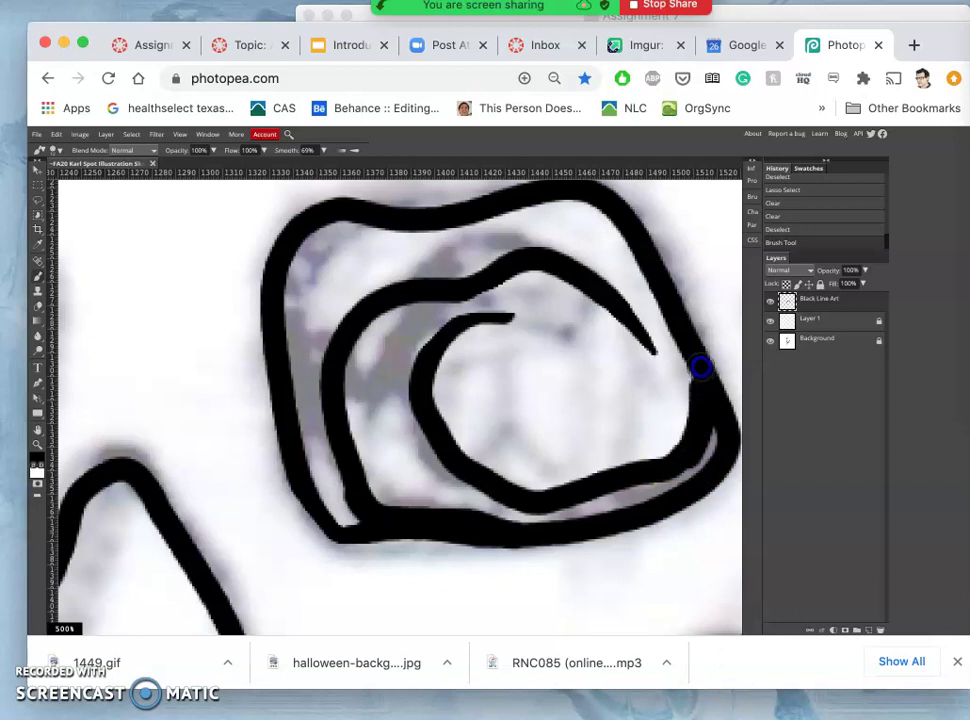
left_click_drag(697, 365, 708, 433)
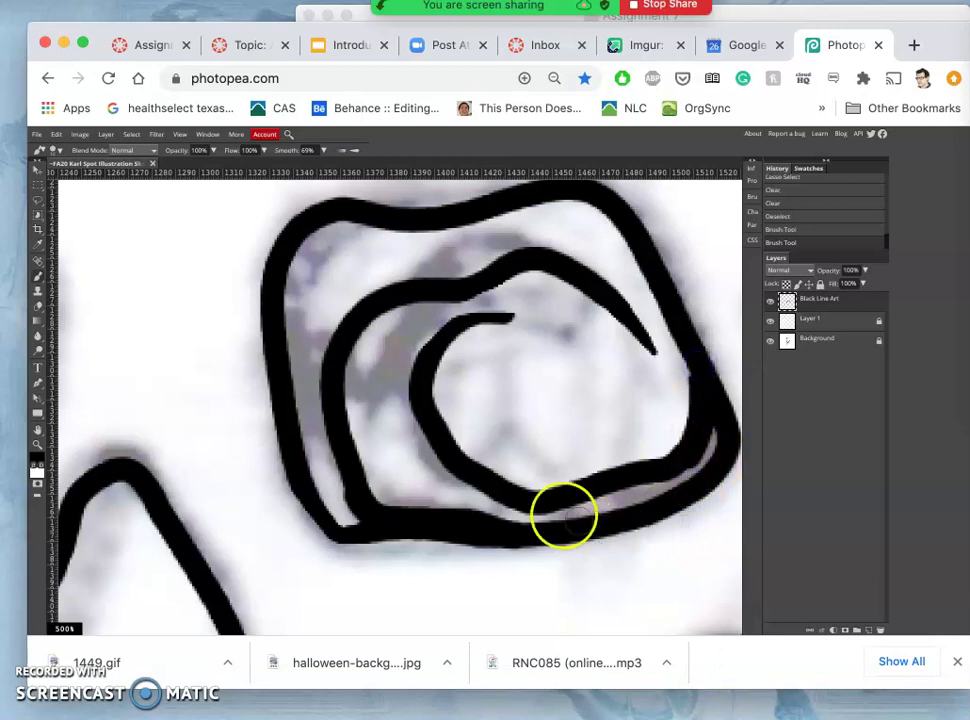
Set the brush size to 8 px and thicken the lower corner of the larger eye socket nearest the nose
scroll(413, 413, "down", 6)
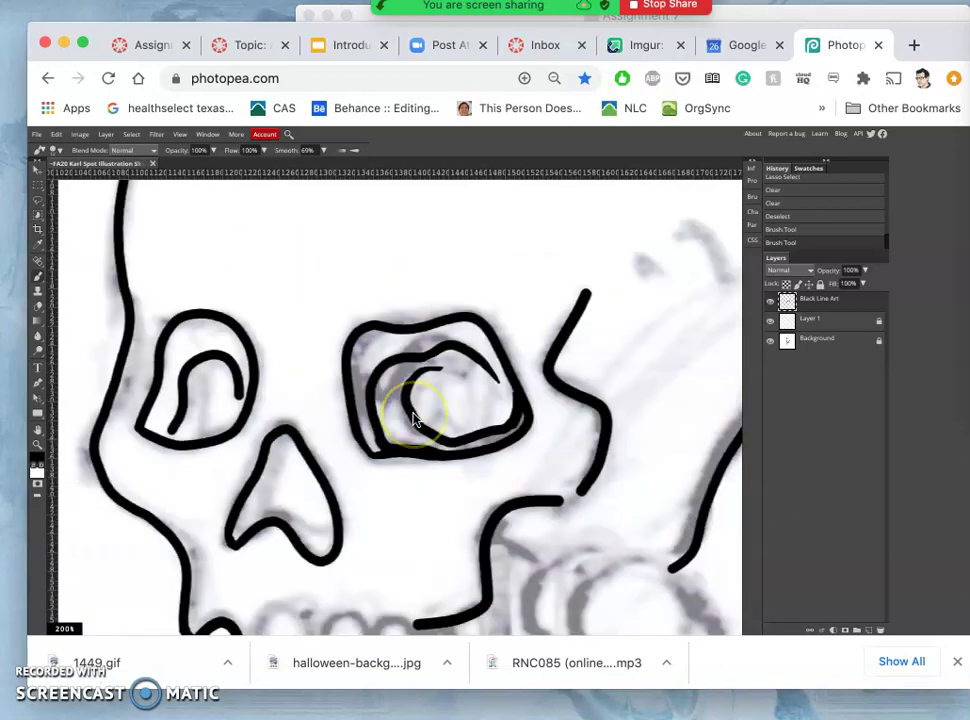
scroll(416, 420, "up", 4)
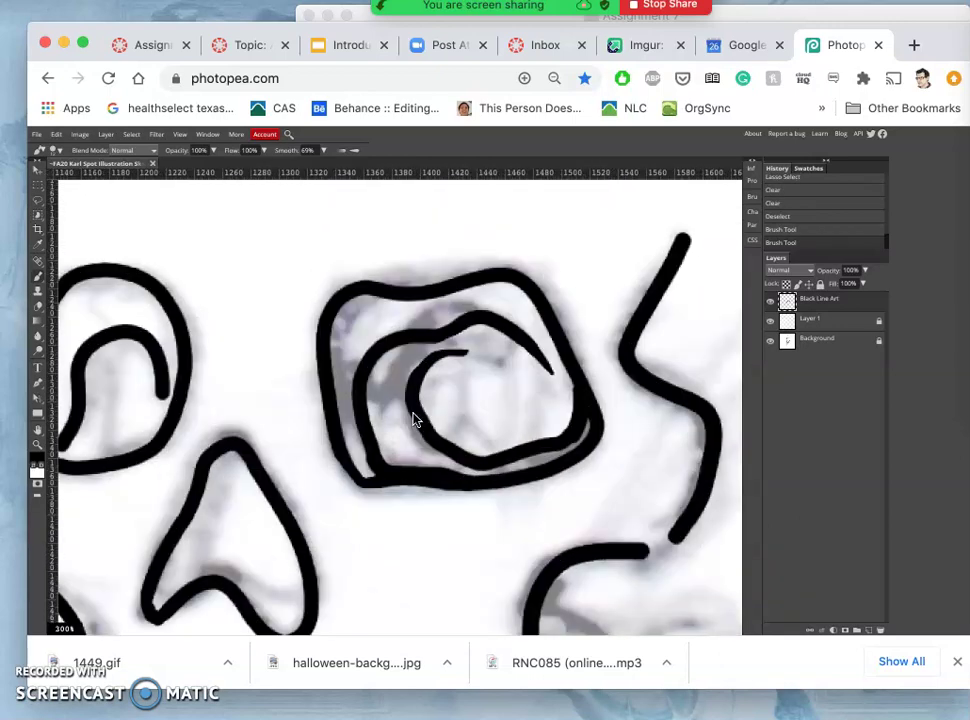
scroll(413, 420, "left", 1)
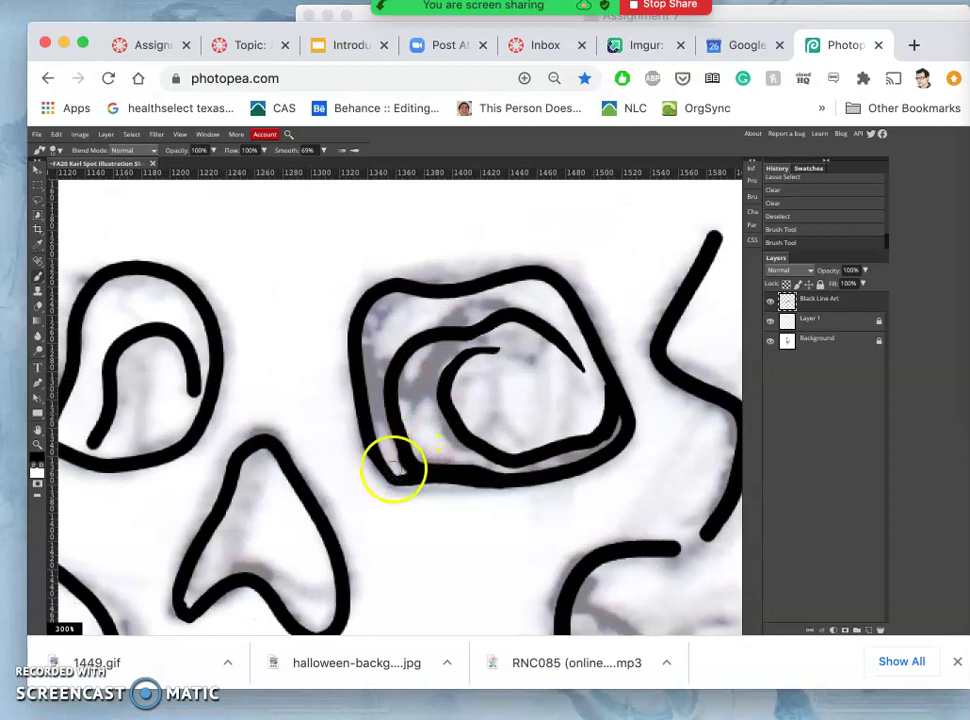
left_click_drag(390, 465, 372, 450)
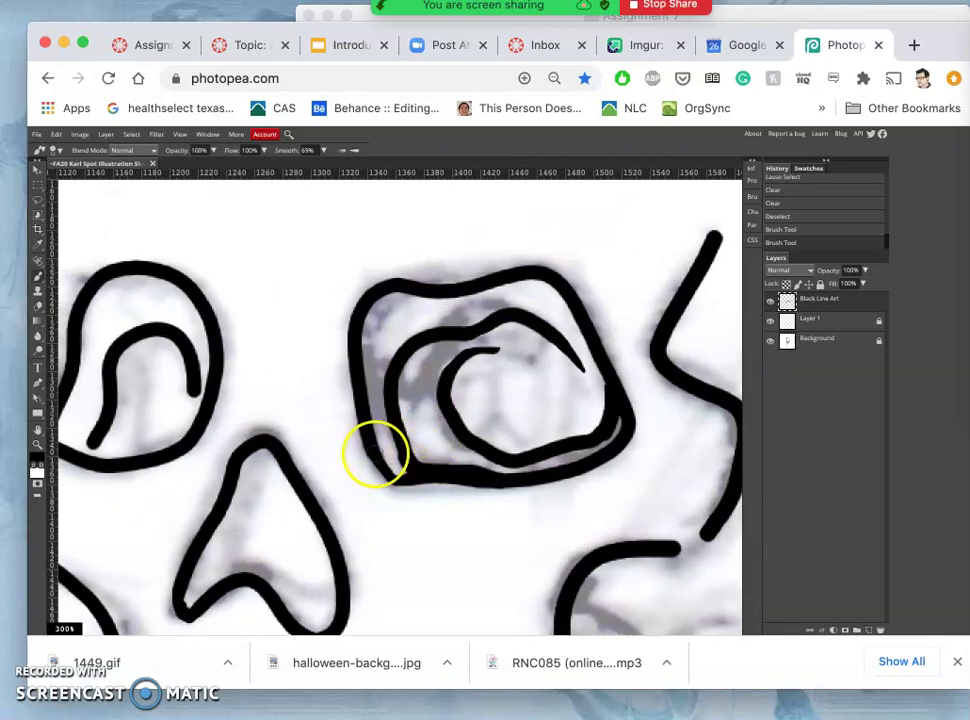
left_click(59, 152)
left_click(72, 177)
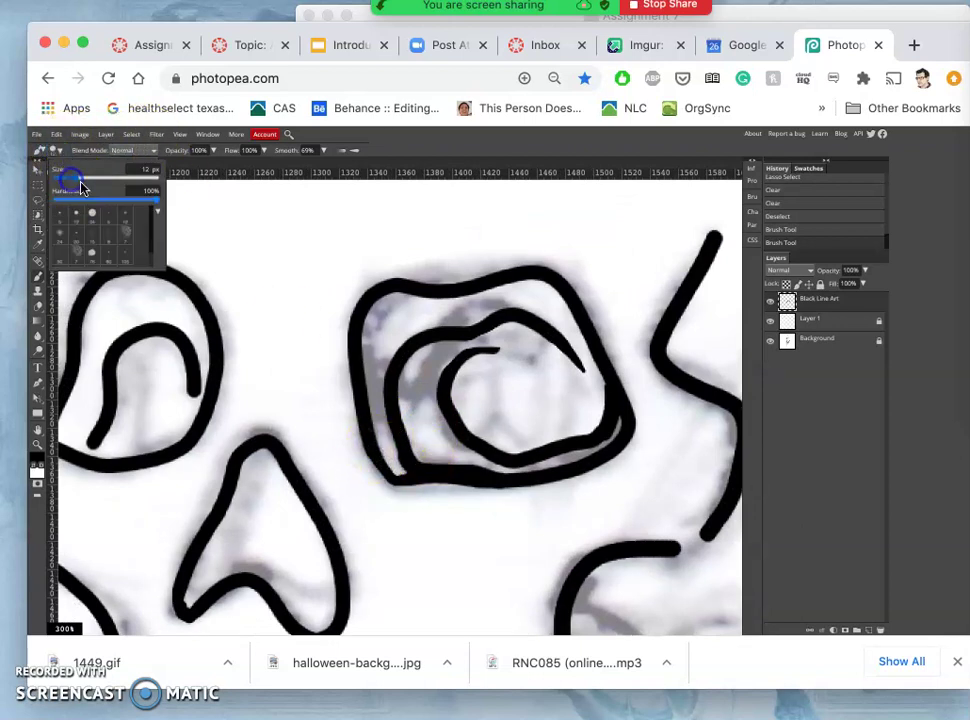
left_click(137, 280)
left_click(70, 177)
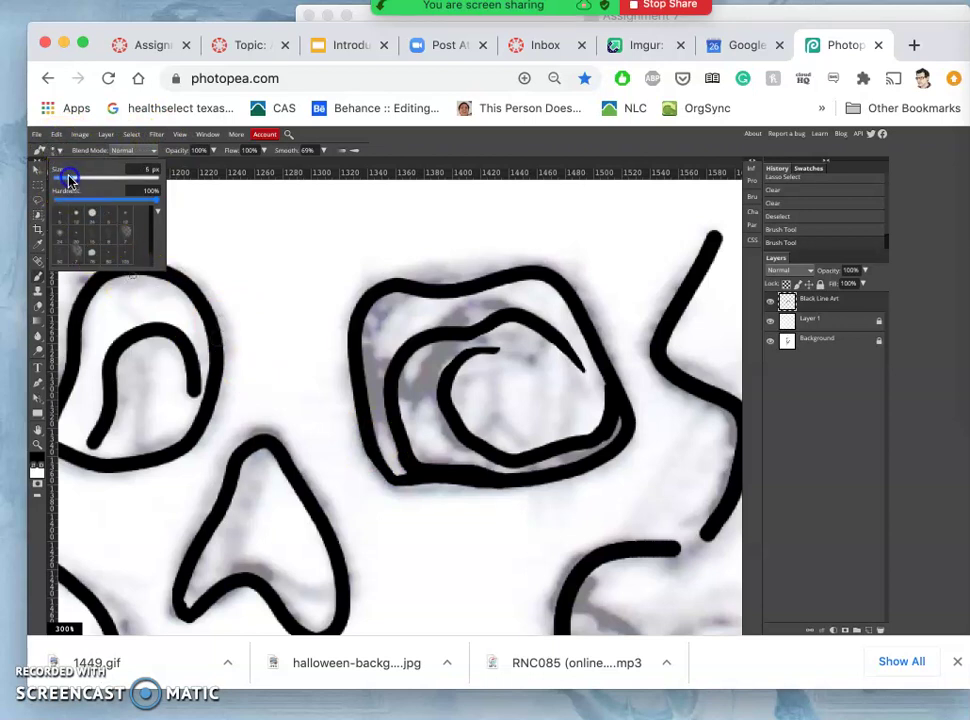
left_click_drag(70, 178, 67, 178)
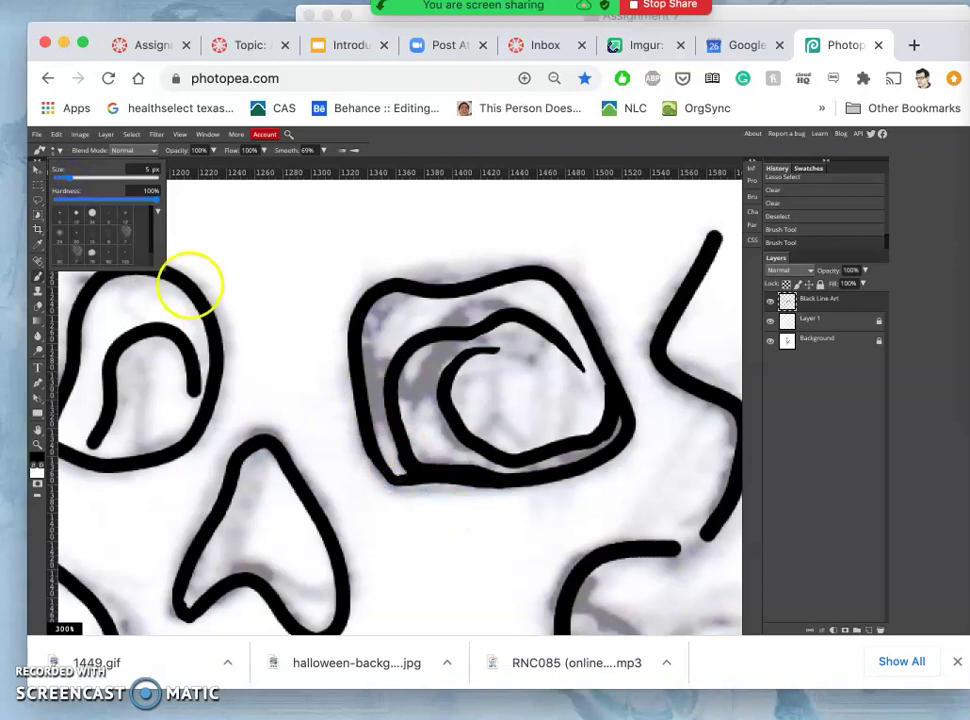
left_click(70, 178)
left_click_drag(73, 180, 75, 181)
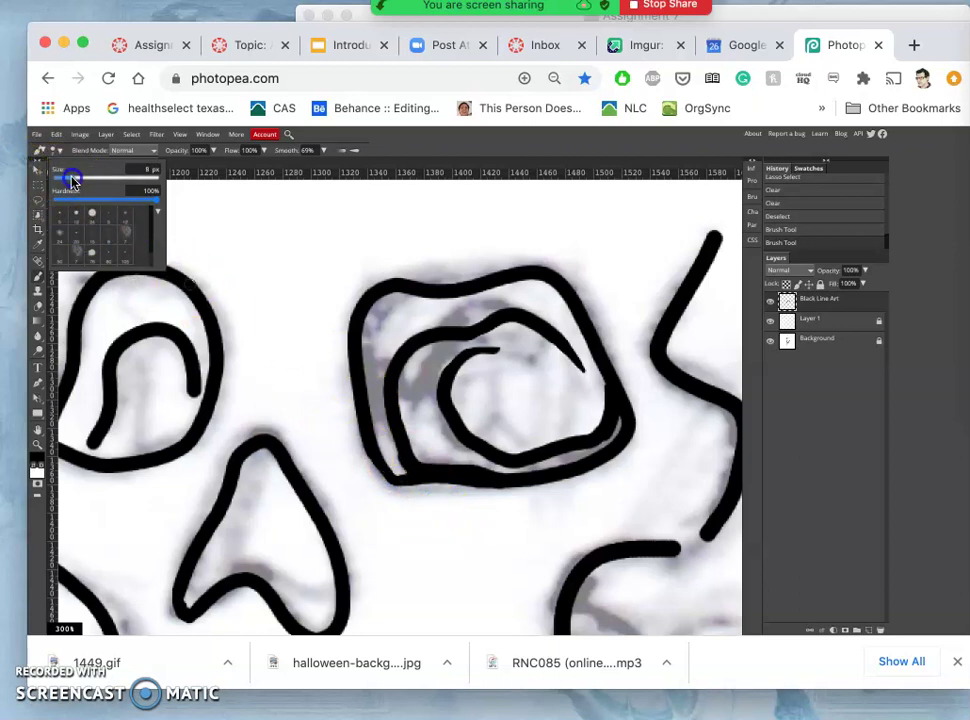
left_click(375, 450)
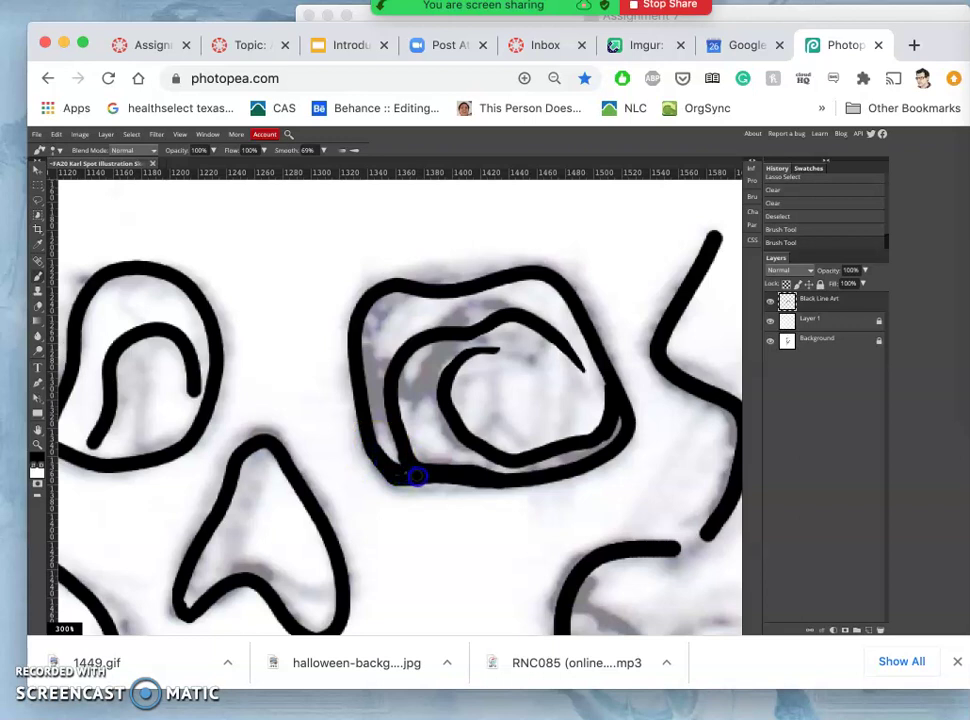
Join both ends of the smaller eye socket's inner arch to its outline and ink a branch from the arch's top to the outline
scroll(342, 471, "left", 5)
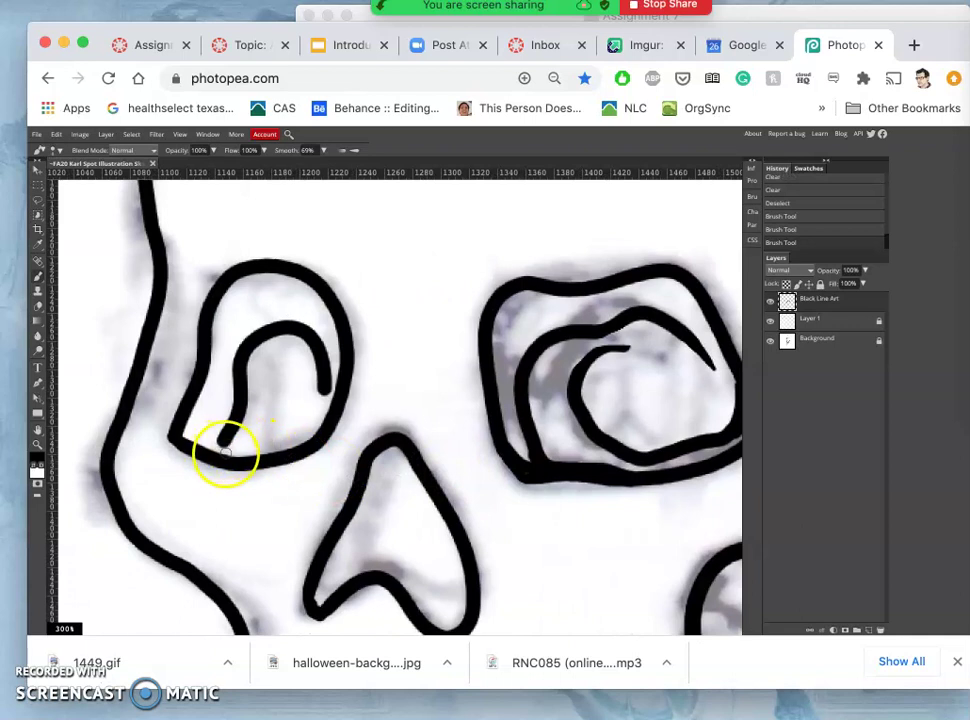
left_click_drag(226, 455, 226, 453)
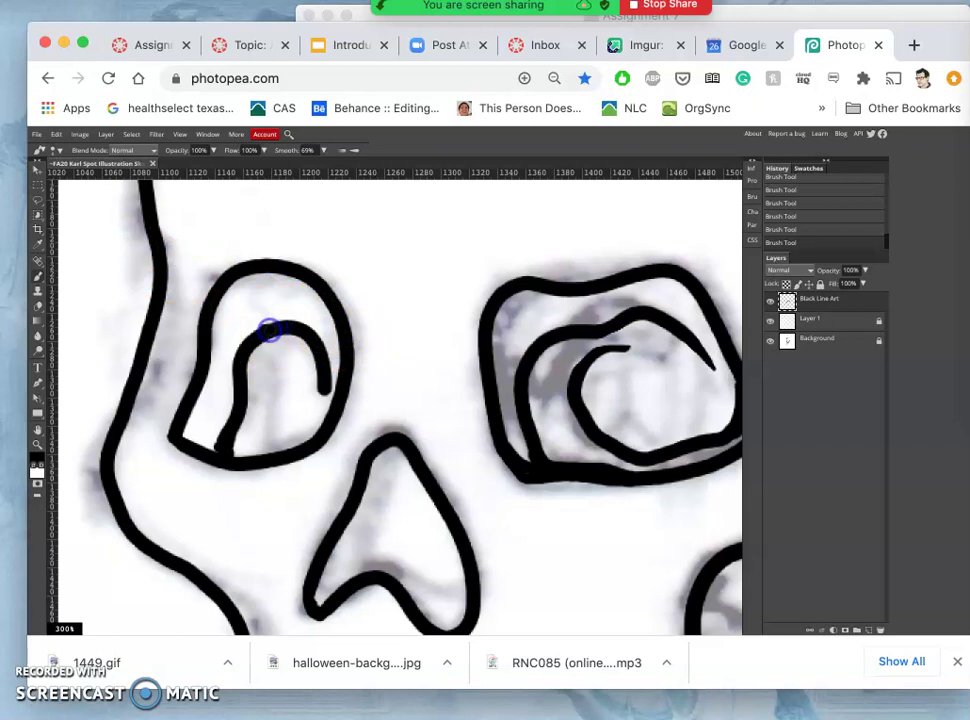
key("ctrl+z")
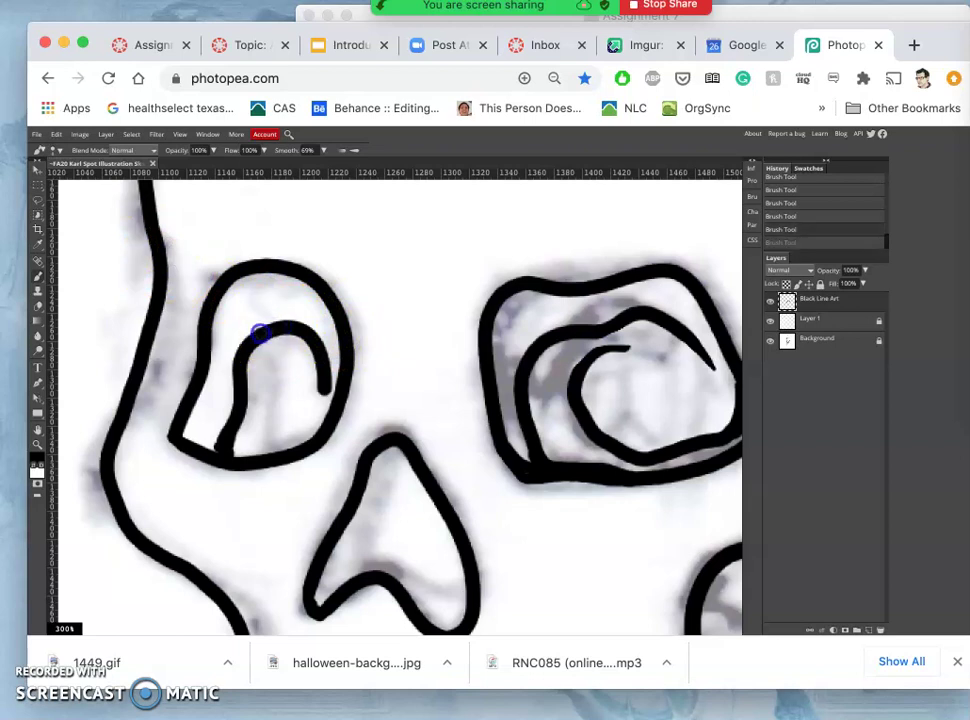
mouse_move(270, 327)
left_mouse_down()
mouse_move(299, 310)
mouse_move(350, 338)
left_mouse_up()
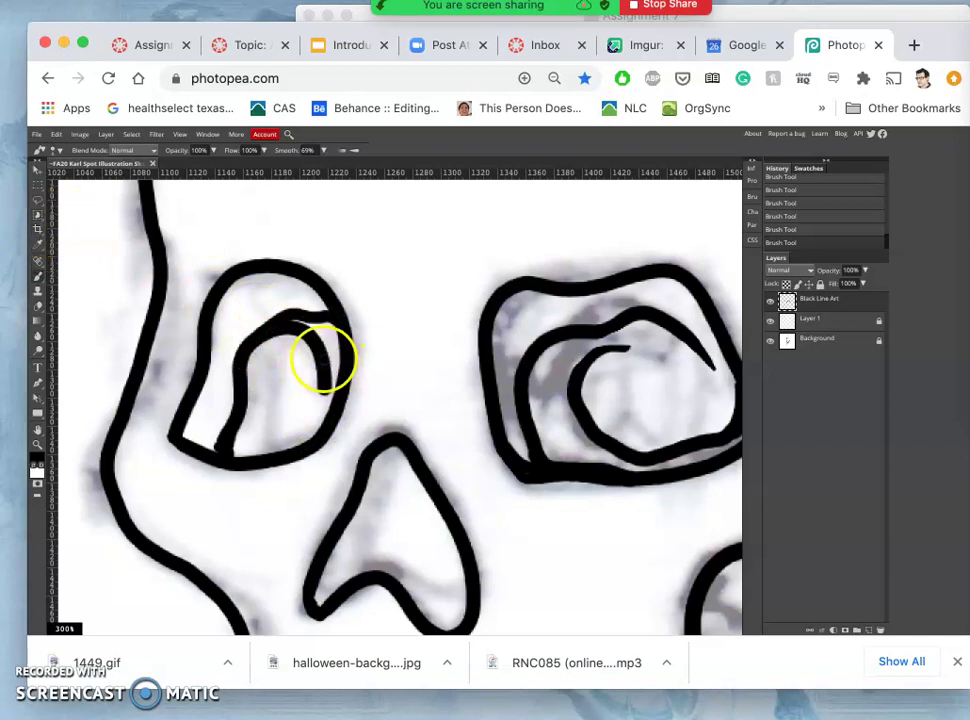
left_click_drag(321, 356, 326, 394)
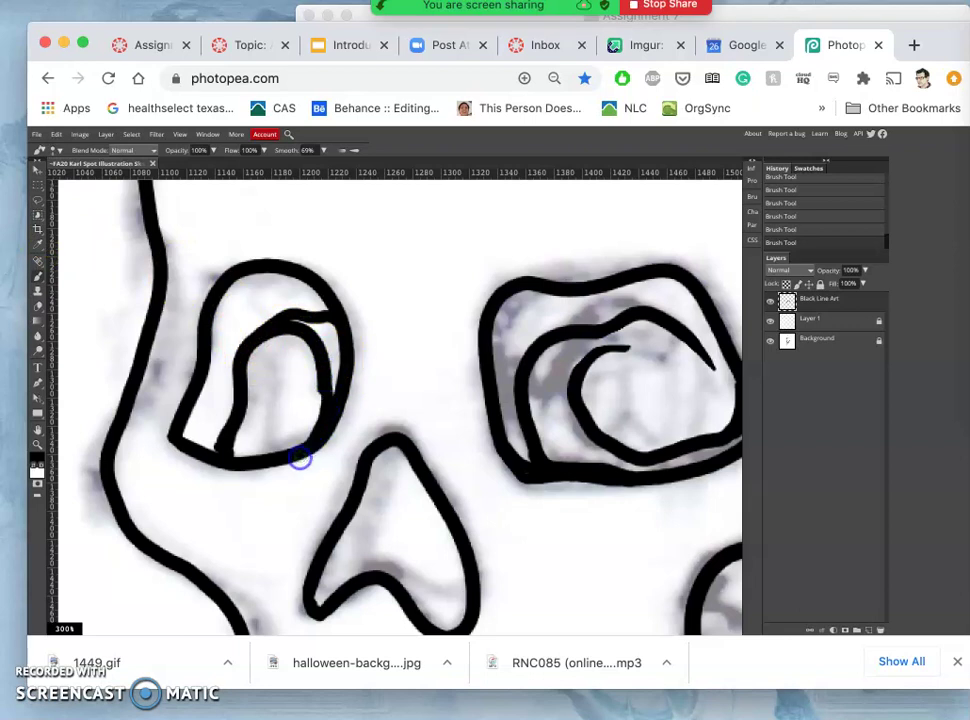
Thin the inner side of the smaller eye socket's arched line with a lasso deletion and clear the selection
left_click(36, 200)
mouse_move(268, 348)
left_mouse_down()
mouse_move(309, 339)
mouse_move(325, 364)
mouse_move(326, 399)
mouse_move(301, 429)
mouse_move(289, 431)
mouse_move(275, 412)
mouse_move(268, 353)
left_mouse_up()
key("Delete")
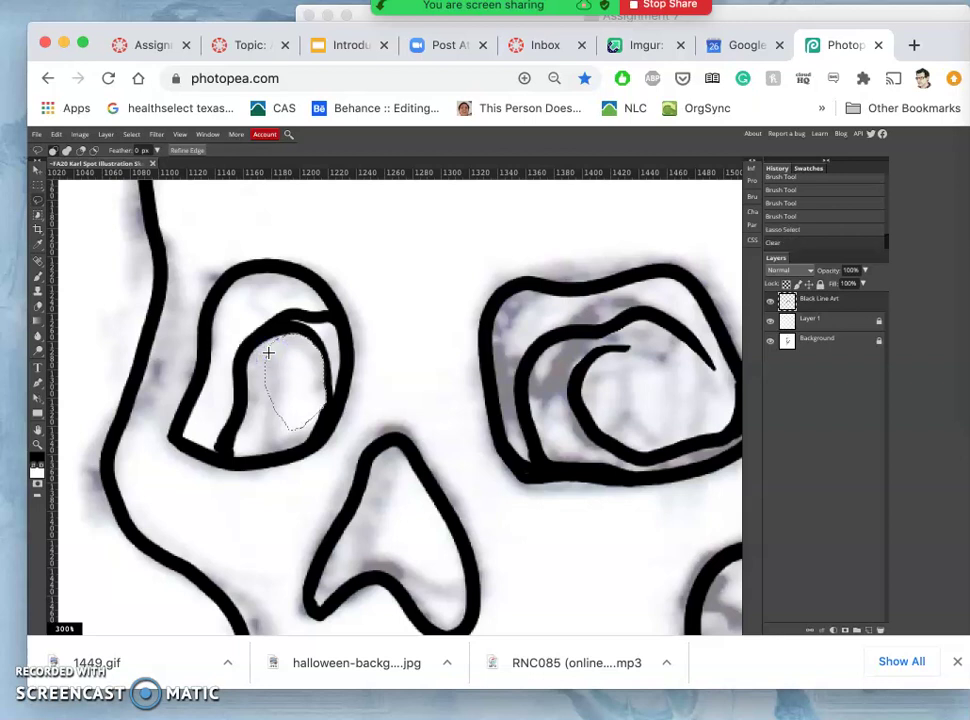
left_click(409, 344)
left_click(293, 407)
key("super+plus")
key("super+plus")
left_click_drag(282, 396, 253, 450)
left_click(253, 450)
left_click(213, 406)
Return to the larger eye socket and set the Brush tool's size to 10 px for inking its inner lines
scroll(206, 389, "down", 6)
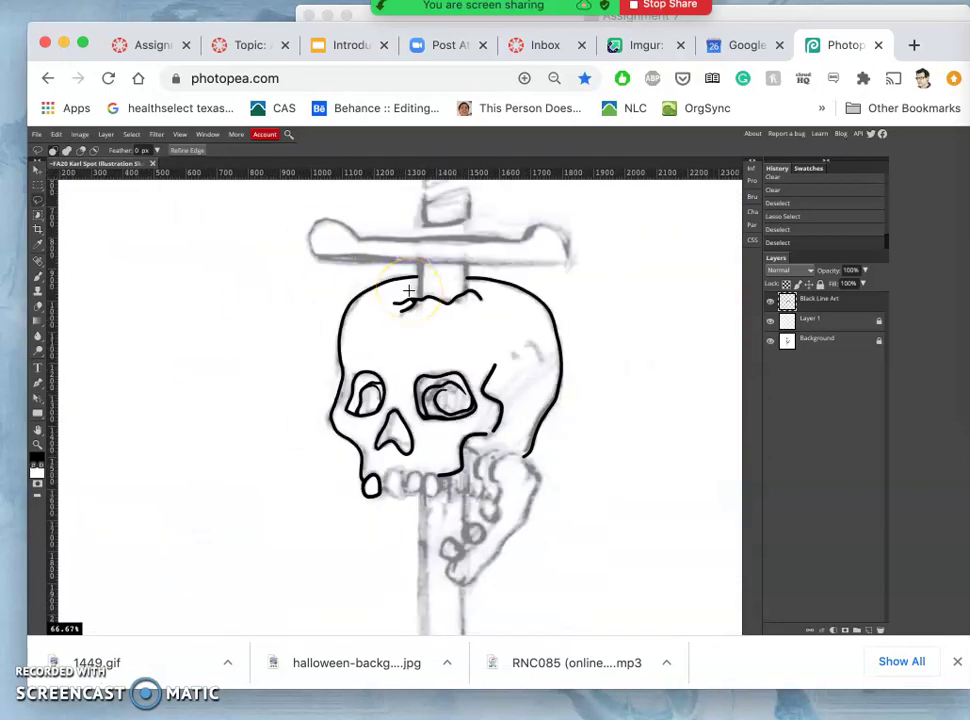
scroll(408, 292, "up", 4)
scroll(408, 294, "up", 2)
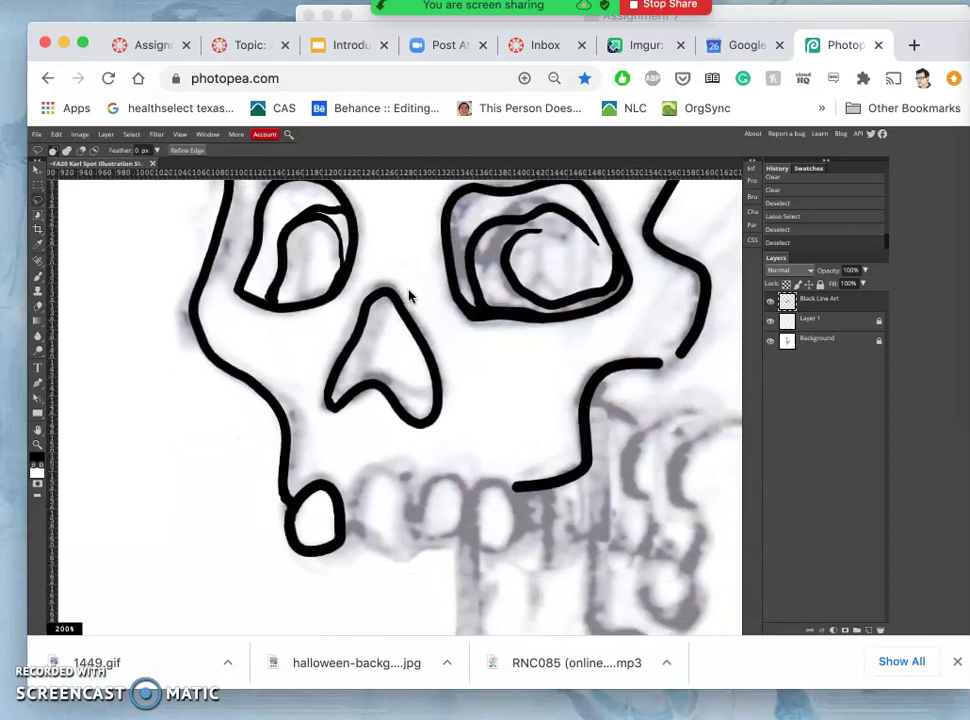
scroll(408, 295, "down", 1)
scroll(356, 360, "up", 2)
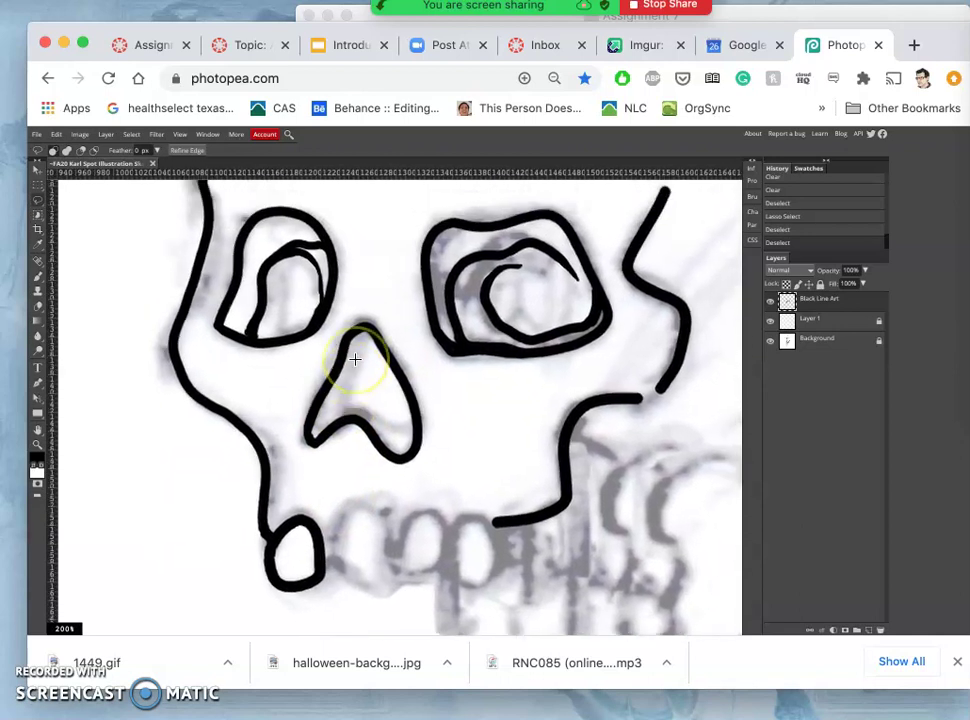
scroll(355, 360, "up", 2)
scroll(355, 365, "up", 4)
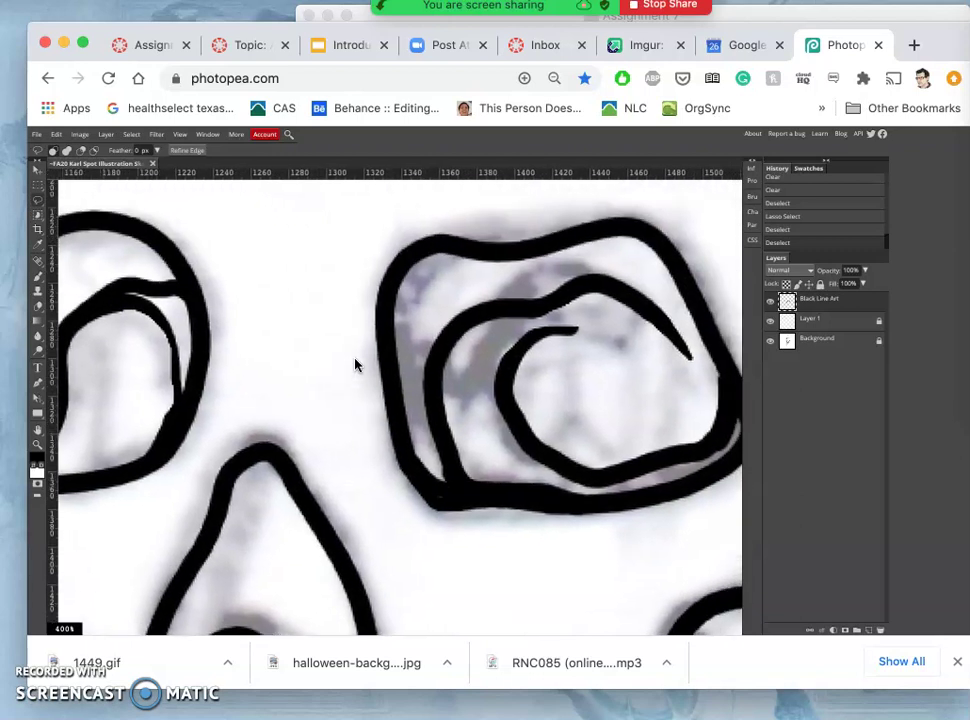
left_click(37, 277)
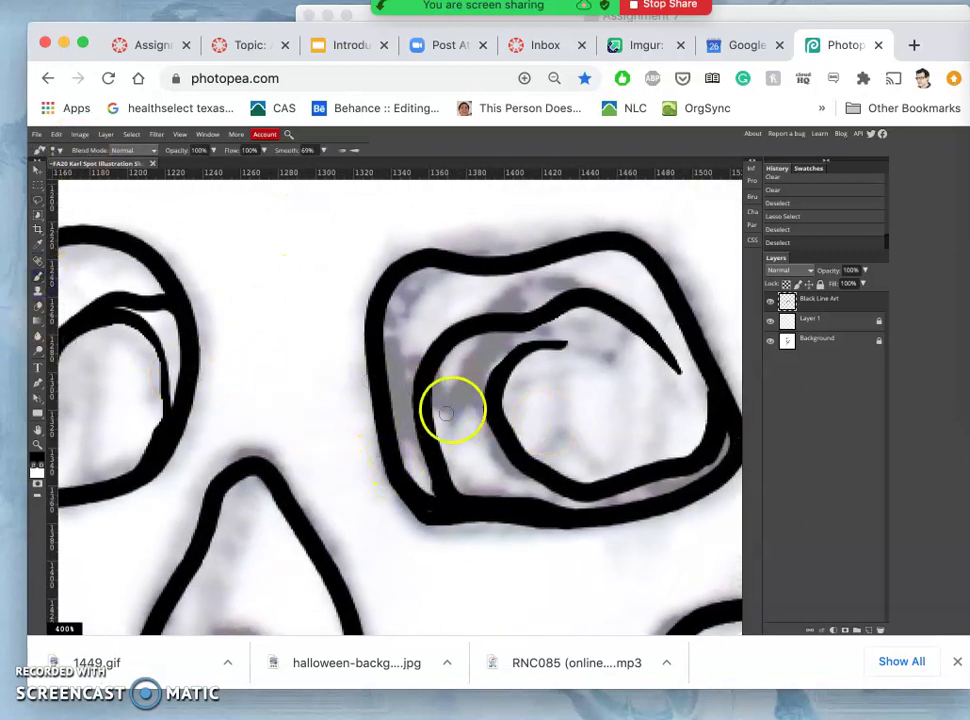
left_click(57, 151)
left_click(64, 180)
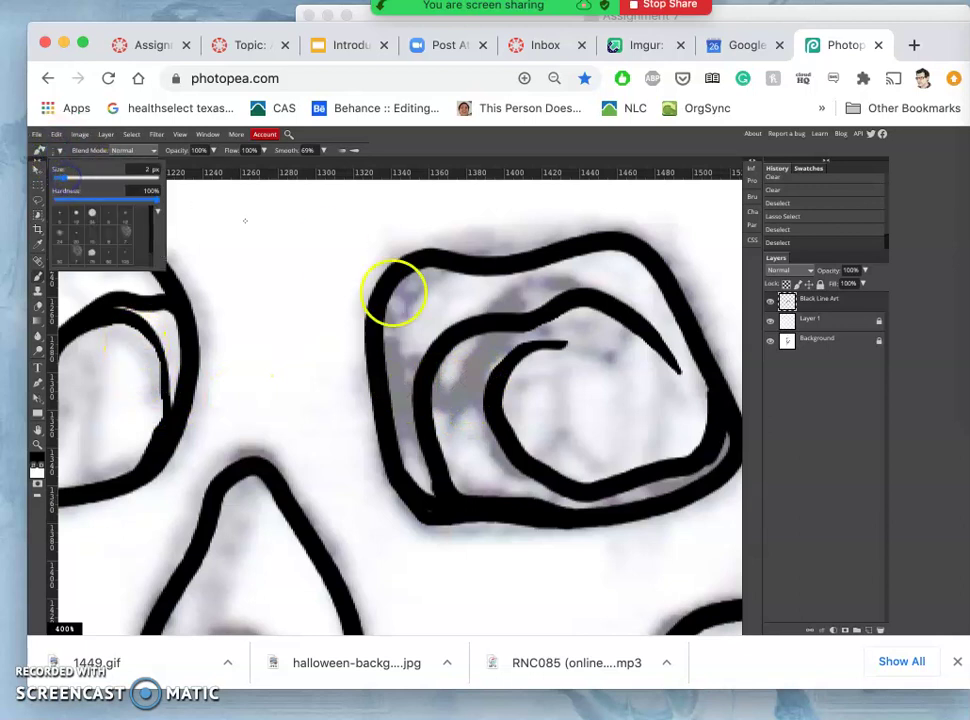
left_click(68, 178)
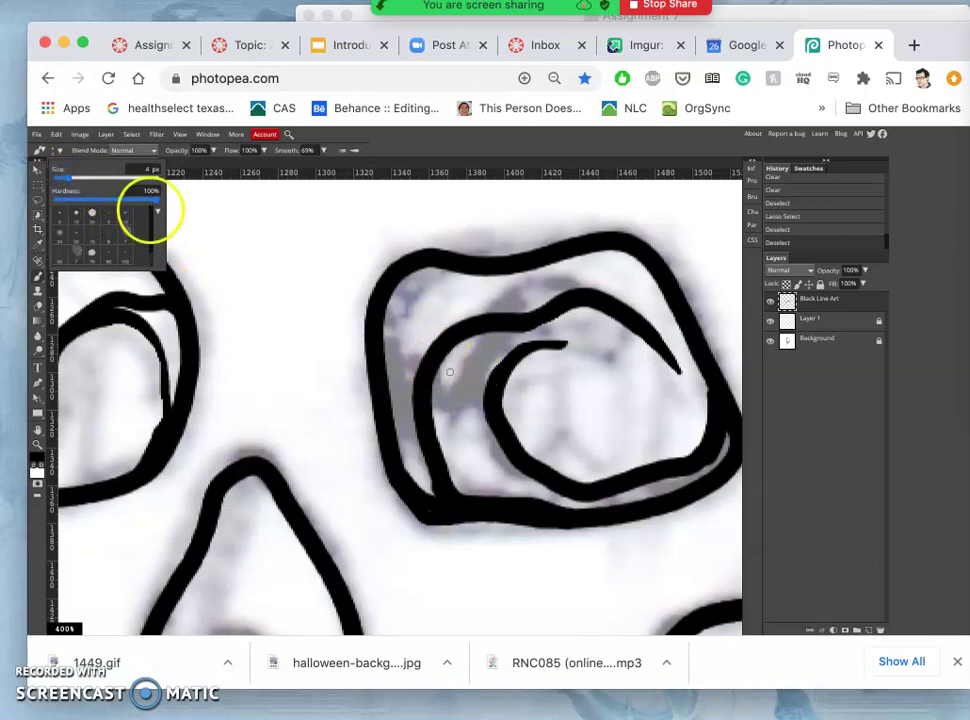
left_click(70, 182)
left_click_drag(70, 184, 76, 184)
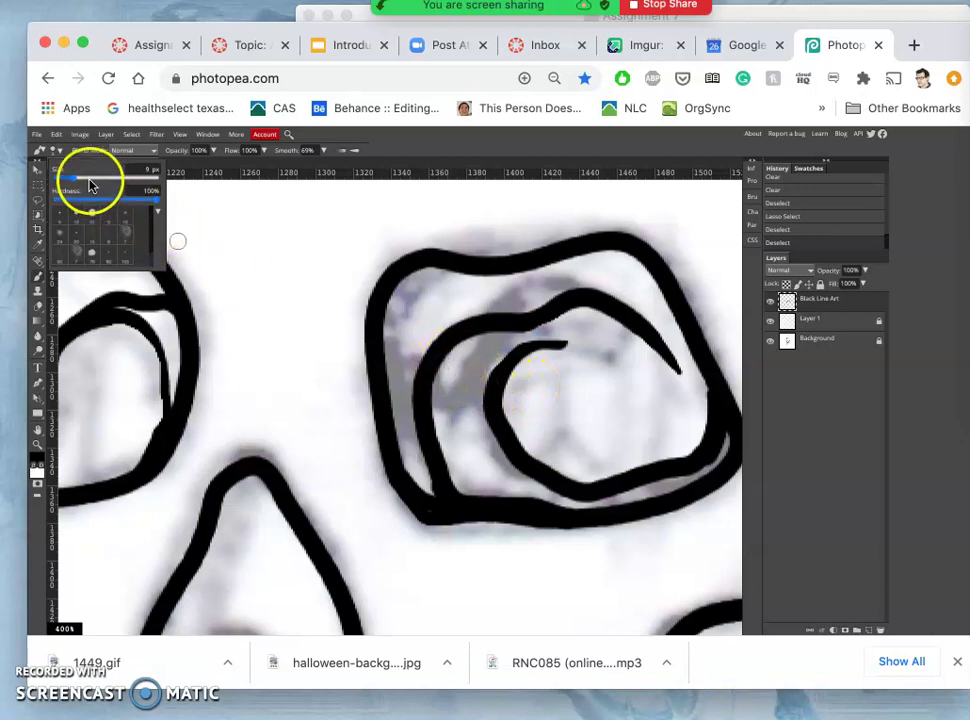
left_click_drag(70, 180, 74, 180)
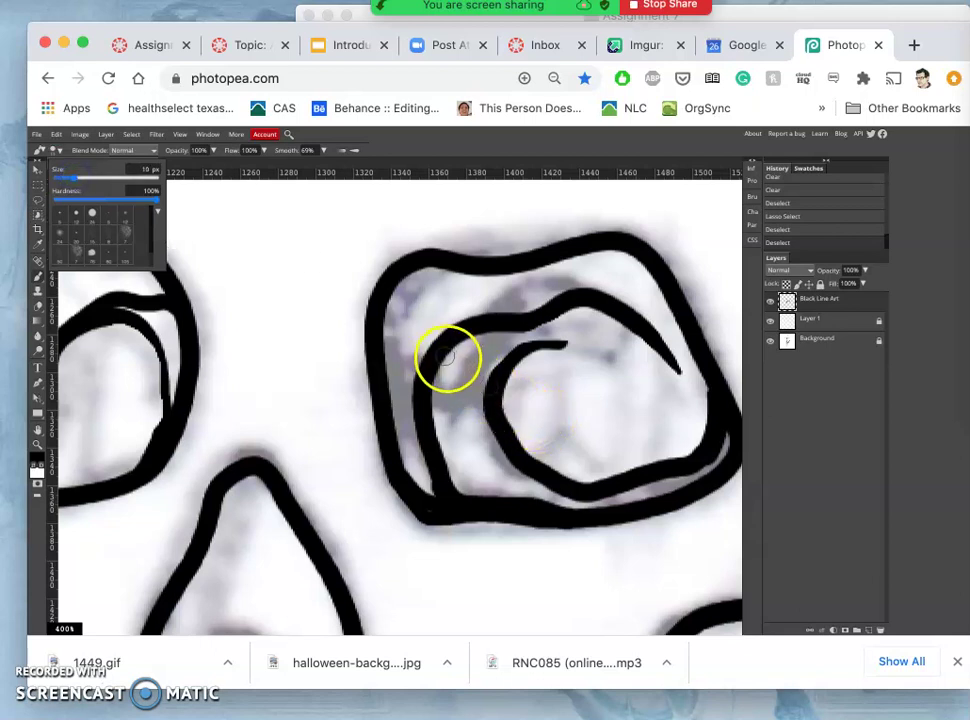